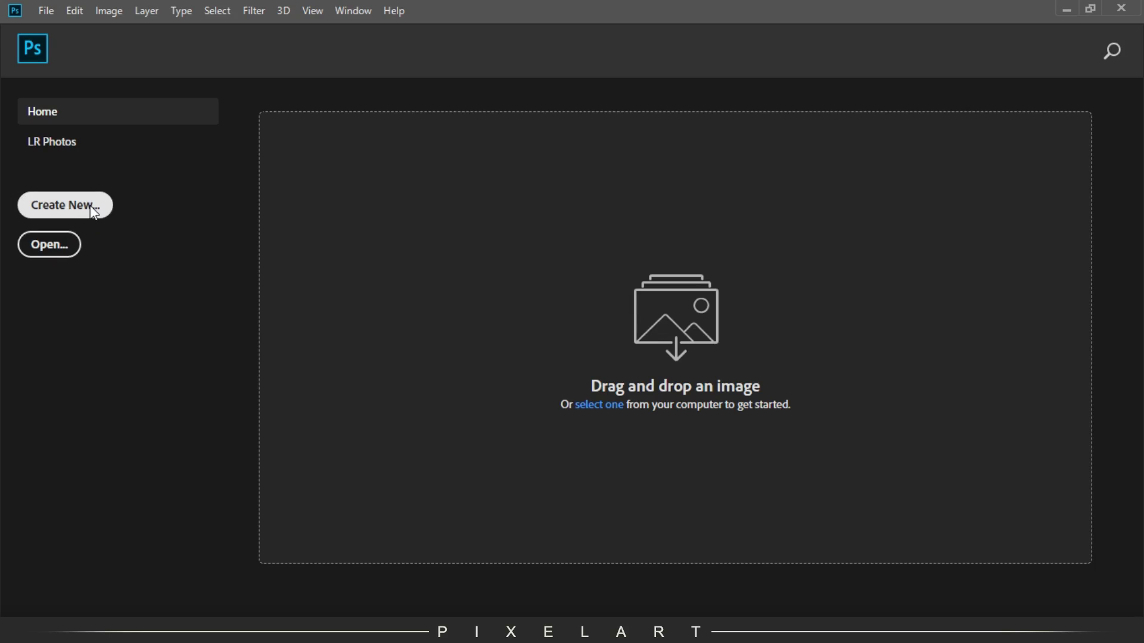
Step: Create a new blank white document, entering a width of 1000 in the New Document dialog
{"action": "left_click", "coordinate": [93, 213]}
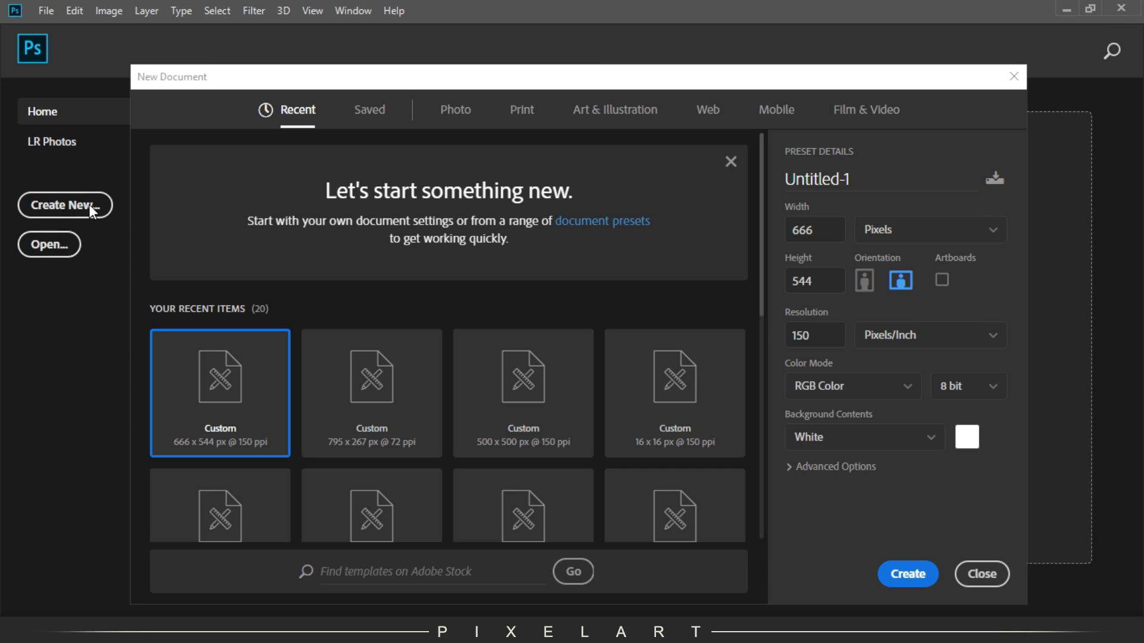
{"action": "double_click", "coordinate": [814, 227]}
{"action": "type", "text": "1000"}
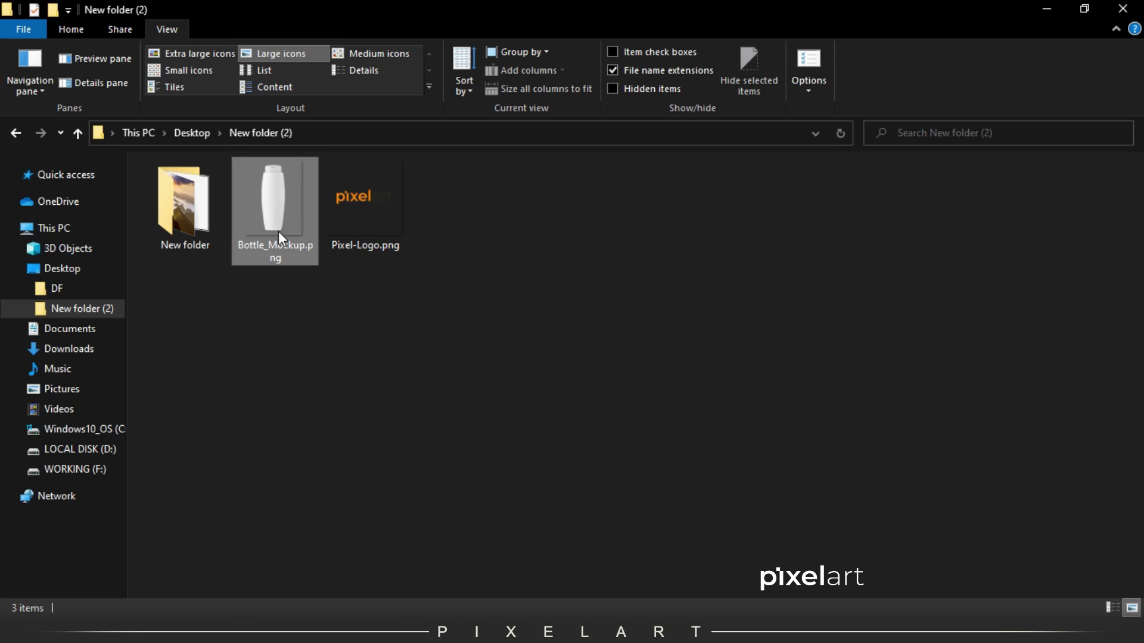
Step: Place Bottle_Mockup.png into the document and centre it horizontally on the canvas
{"action": "left_click", "coordinate": [278, 231]}
{"action": "mouse_move", "coordinate": [280, 185]}
{"action": "left_mouse_down"}
{"action": "mouse_move", "coordinate": [350, 452]}
{"action": "mouse_move", "coordinate": [458, 492]}
{"action": "left_mouse_up"}
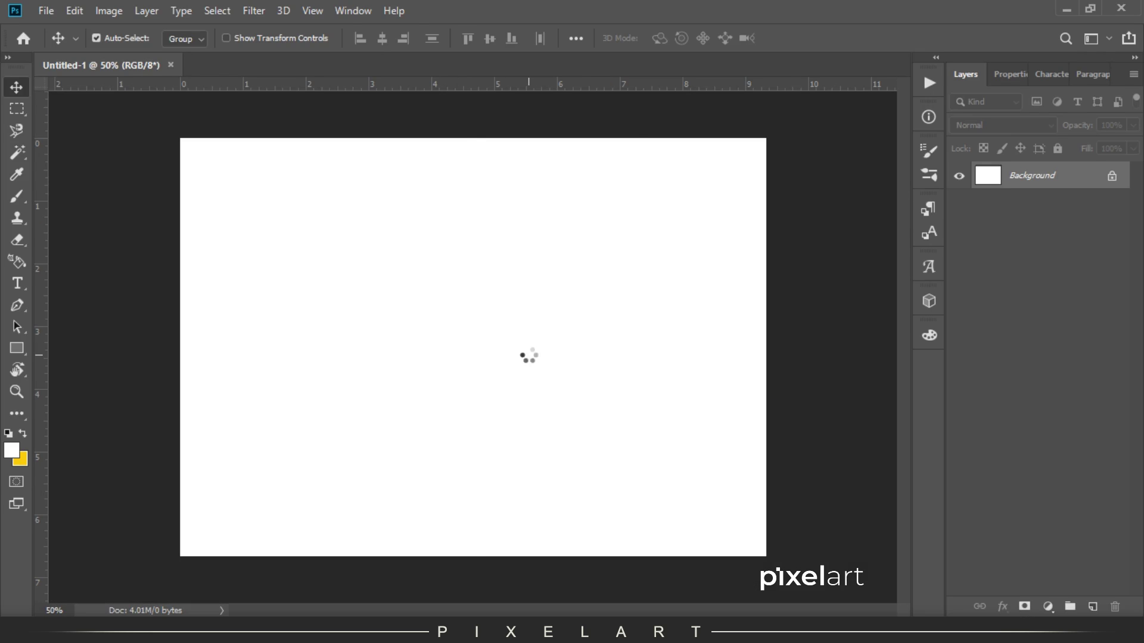
{"action": "key", "text": "Return"}
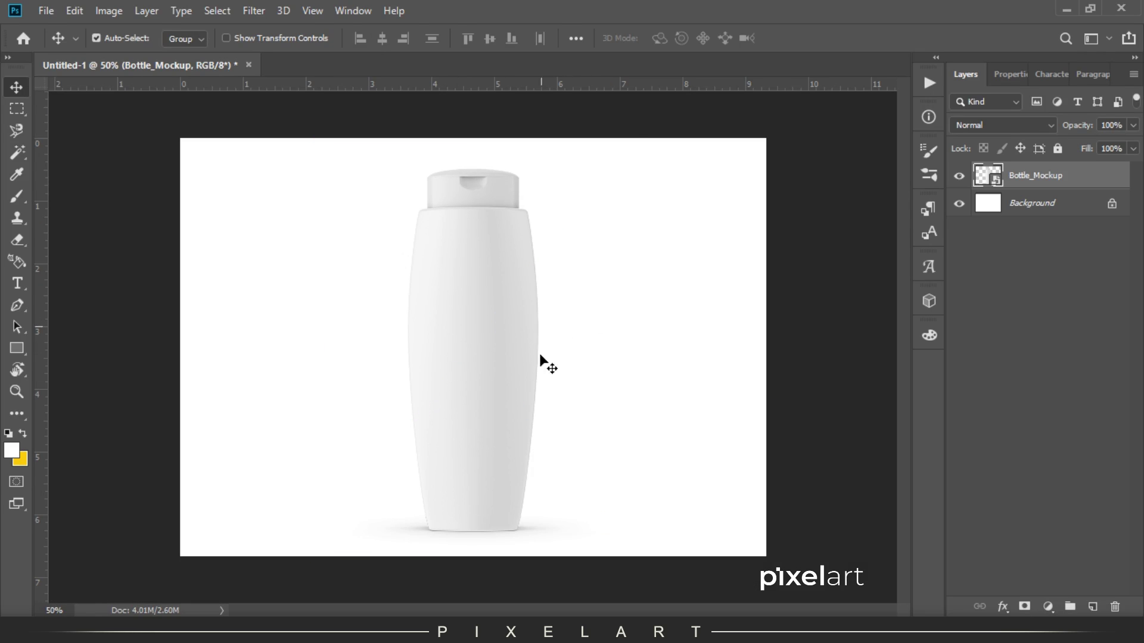
{"action": "key", "text": "ctrl+plus"}
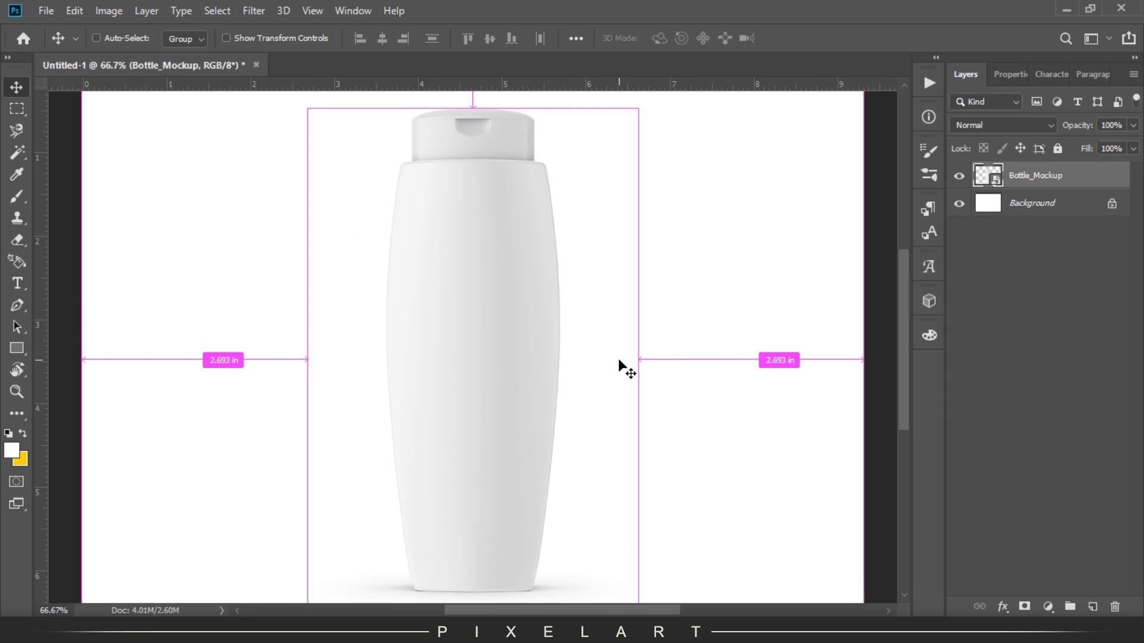
{"action": "mouse_move", "coordinate": [583, 485]}
{"action": "left_mouse_down"}
{"action": "mouse_move", "coordinate": [582, 439]}
{"action": "mouse_move", "coordinate": [590, 549]}
{"action": "mouse_move", "coordinate": [590, 482]}
{"action": "left_mouse_up"}
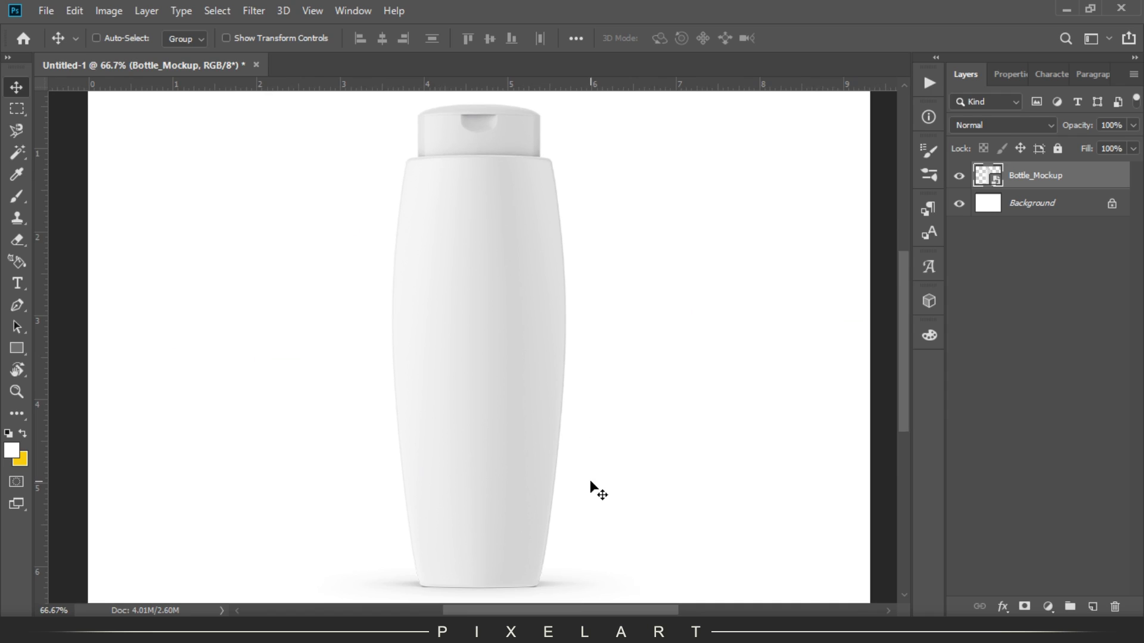
{"action": "key", "text": "ctrl+plus"}
{"action": "mouse_move", "coordinate": [598, 207]}
{"action": "left_mouse_down"}
{"action": "mouse_move", "coordinate": [596, 359]}
{"action": "mouse_move", "coordinate": [586, 74]}
{"action": "mouse_move", "coordinate": [582, 365]}
{"action": "left_mouse_up"}
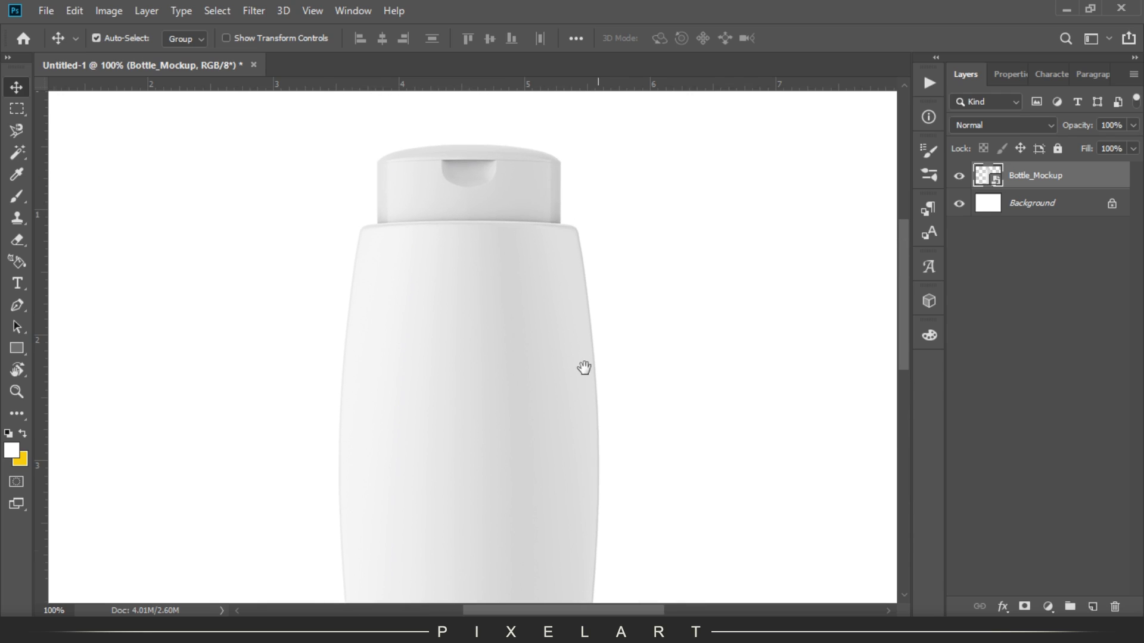
Step: Draw a 258×106 px rectangle over the bottle cap
{"action": "key", "text": "ctrl"}
{"action": "left_click", "coordinate": [982, 175], "text": "ctrl"}
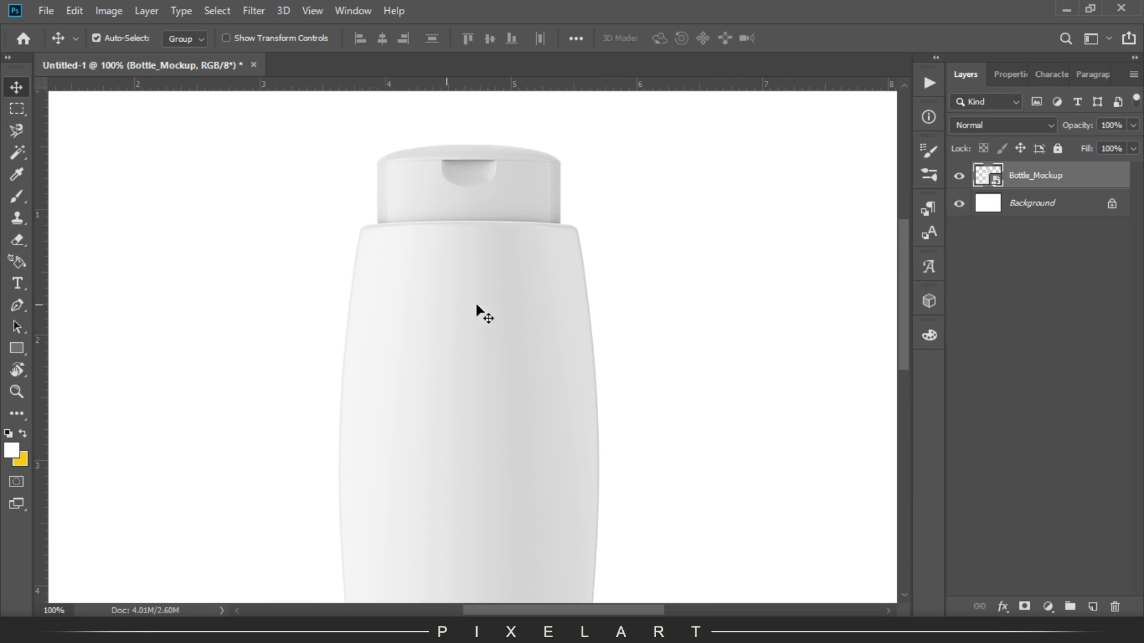
{"action": "mouse_move", "coordinate": [477, 325]}
{"action": "left_mouse_down"}
{"action": "mouse_move", "coordinate": [498, 235]}
{"action": "mouse_move", "coordinate": [494, 146]}
{"action": "mouse_move", "coordinate": [494, 435]}
{"action": "mouse_move", "coordinate": [509, 390]}
{"action": "mouse_move", "coordinate": [542, 382]}
{"action": "left_mouse_up"}
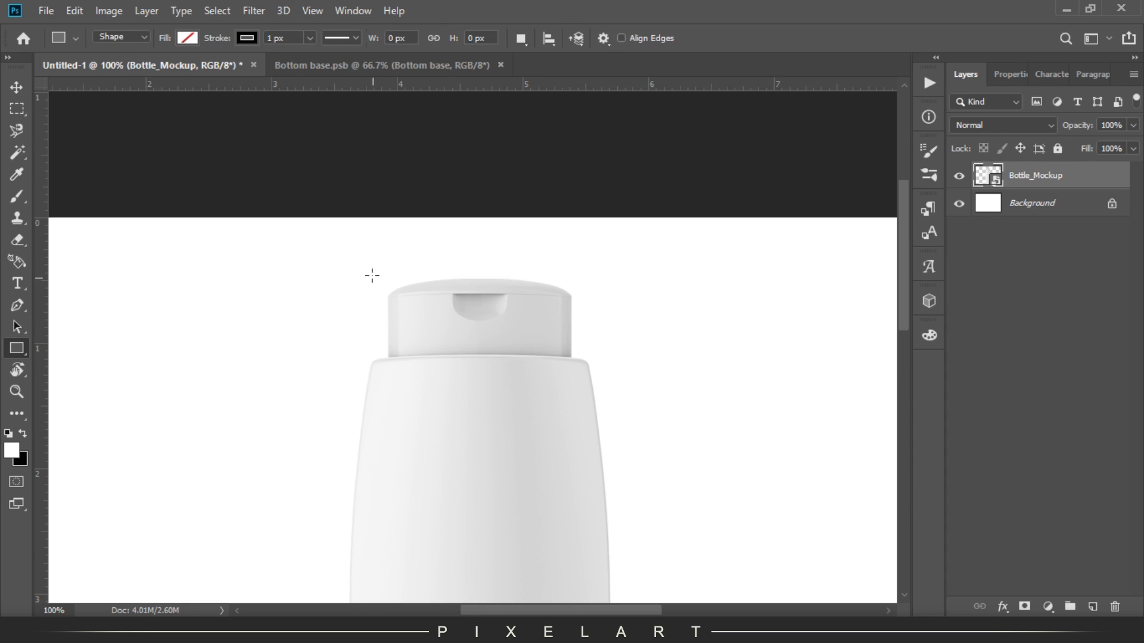
{"action": "mouse_move", "coordinate": [368, 271]}
{"action": "left_mouse_down"}
{"action": "mouse_move", "coordinate": [596, 360]}
{"action": "mouse_move", "coordinate": [584, 359]}
{"action": "left_mouse_up"}
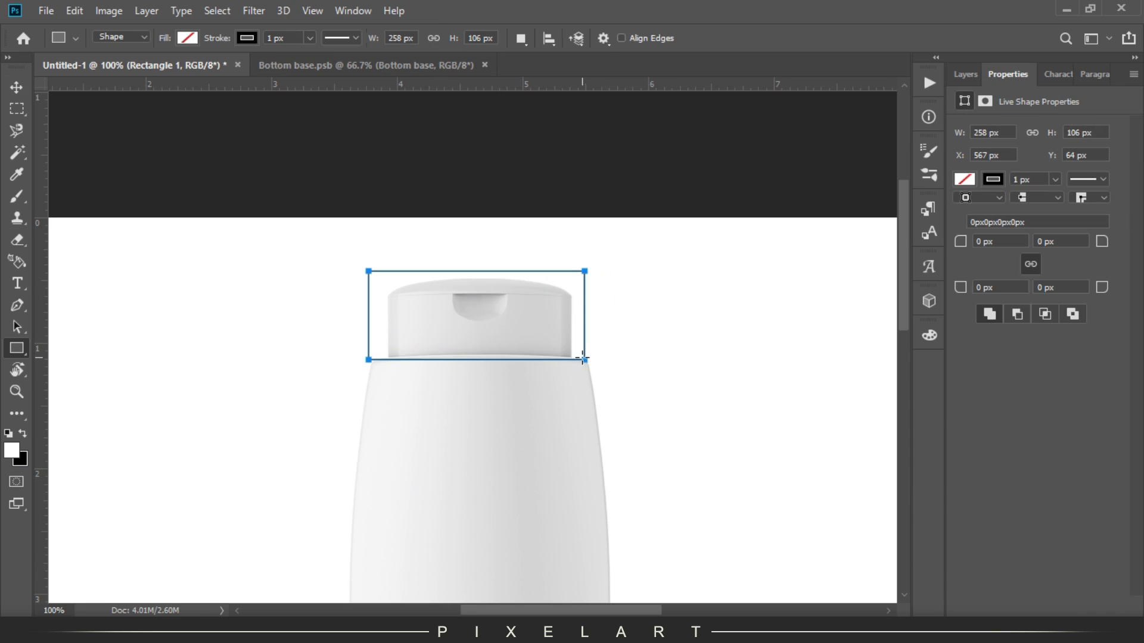
Step: Give the cap rectangle a magenta fill and no stroke
{"action": "key", "text": "ctrl+plus"}
{"action": "left_click", "coordinate": [190, 39]}
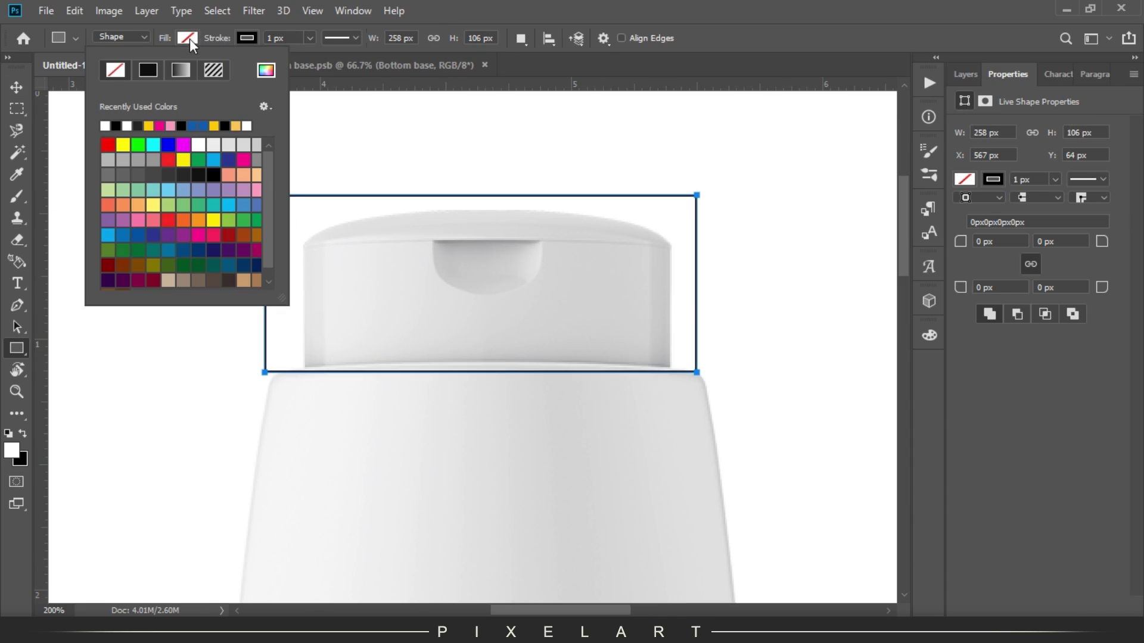
{"action": "left_click", "coordinate": [161, 126]}
{"action": "left_click", "coordinate": [245, 38]}
{"action": "left_click", "coordinate": [176, 69]}
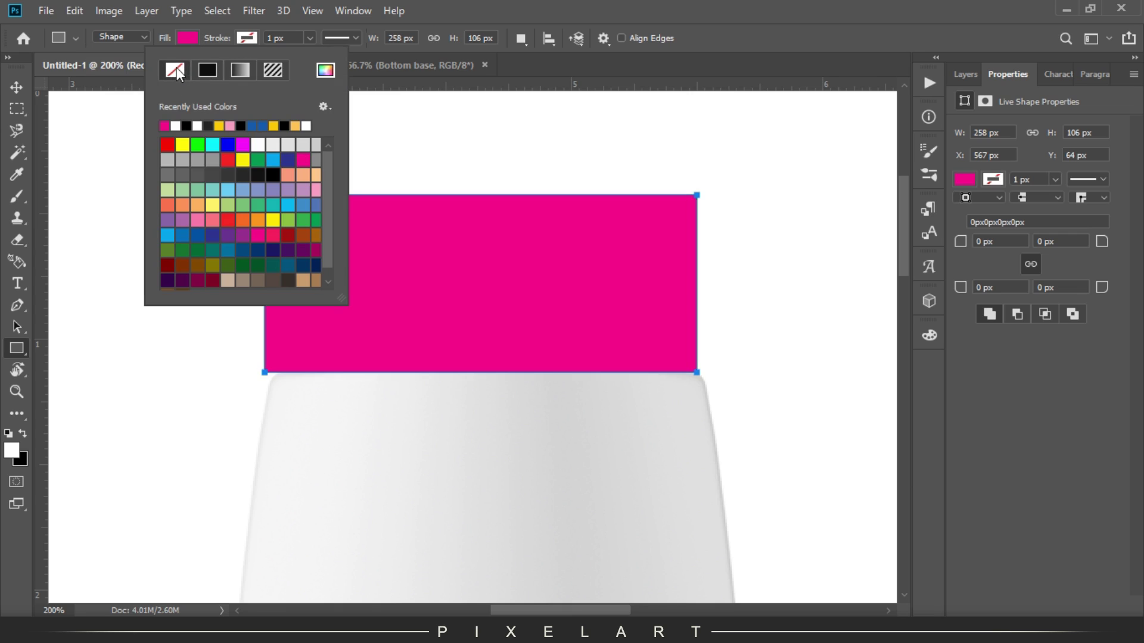
{"action": "left_click", "coordinate": [15, 86]}
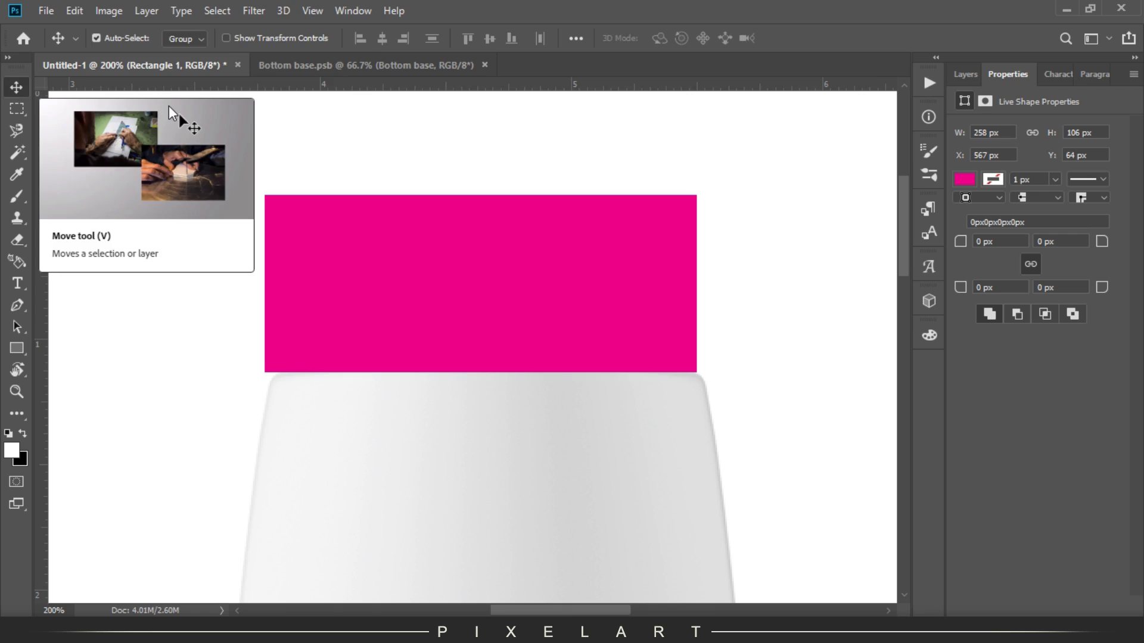
{"action": "key", "text": "ctrl+plus"}
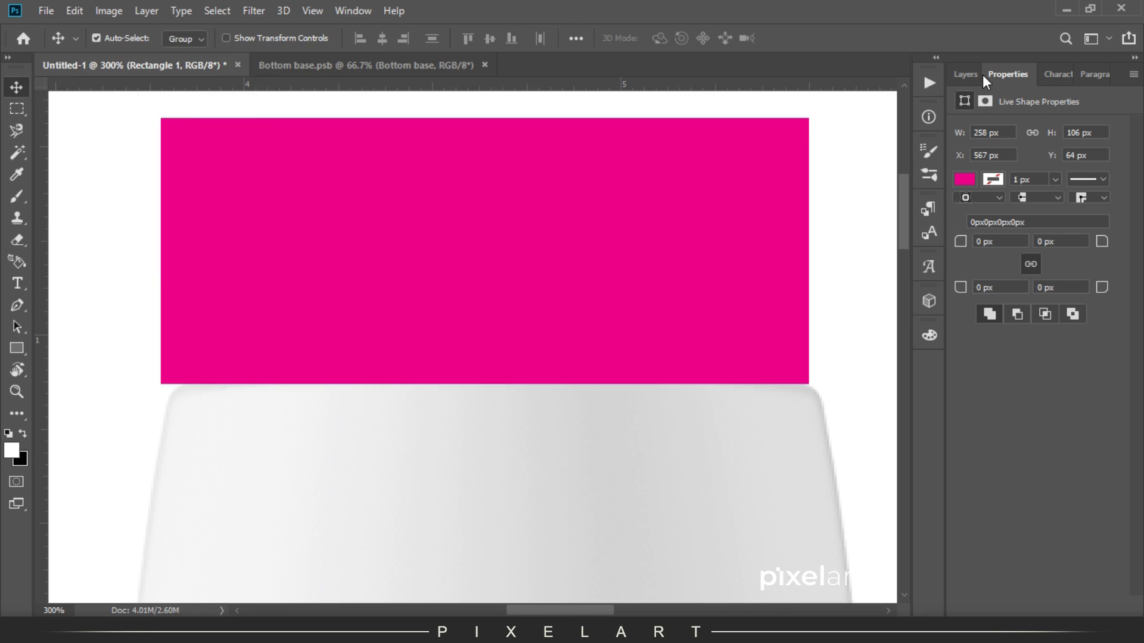
Step: Convert Rectangle 1 to a smart object and lower its opacity to 17%
{"action": "left_click", "coordinate": [964, 74]}
{"action": "right_click", "coordinate": [1051, 178]}
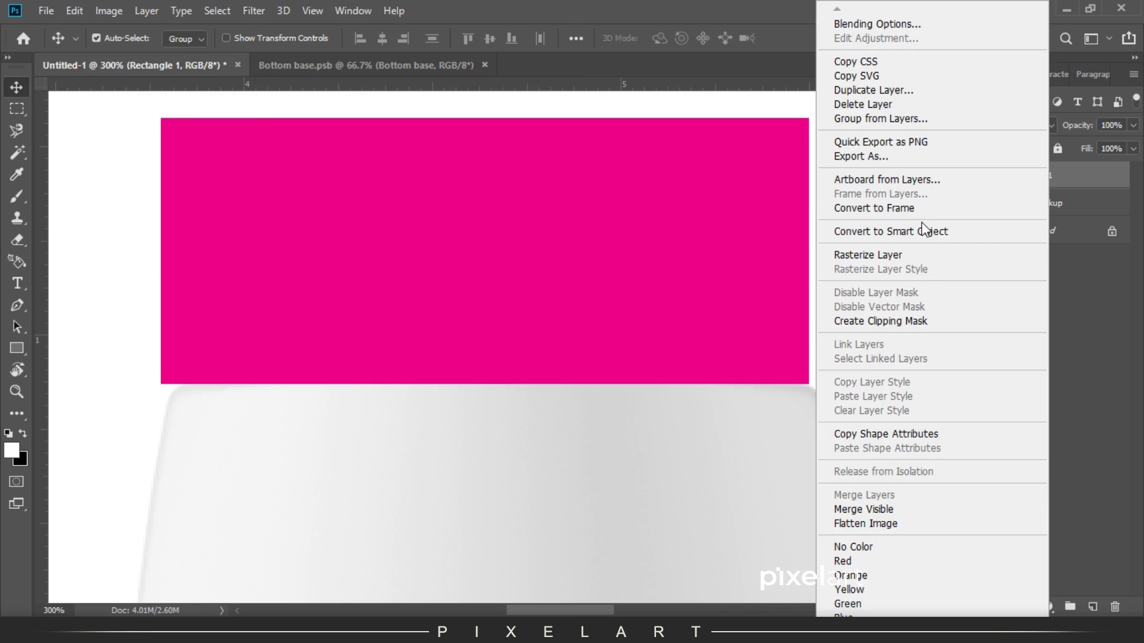
{"action": "left_click", "coordinate": [923, 231]}
{"action": "left_click_drag", "start_coordinate": [1077, 131], "coordinate": [1021, 136]}
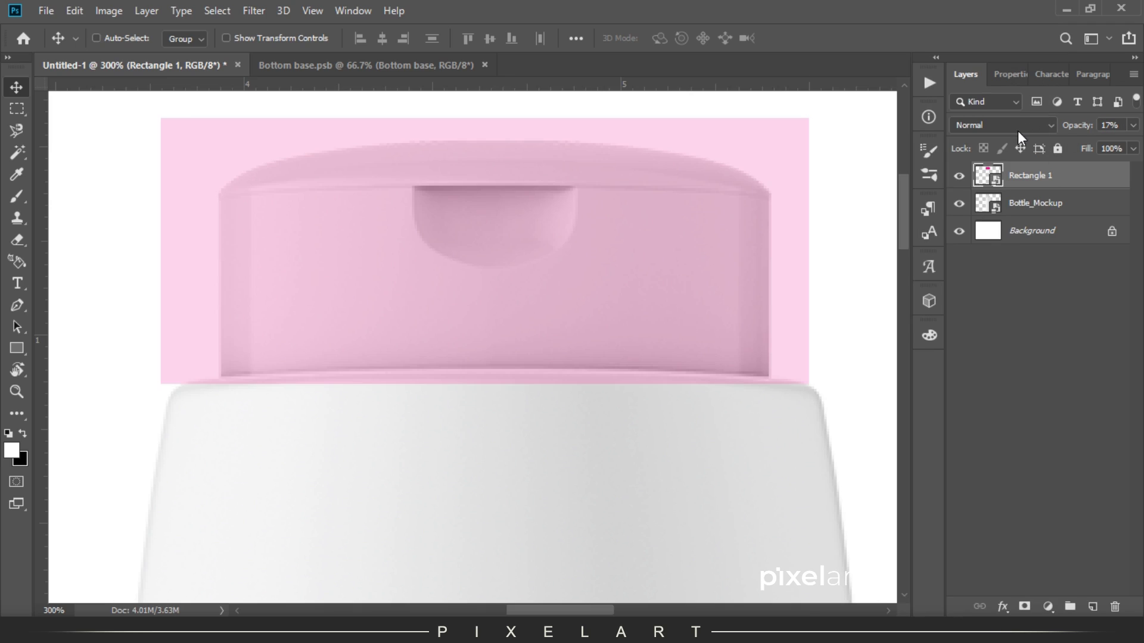
{"action": "key", "text": "ctrl+plus"}
{"action": "left_click_drag", "start_coordinate": [376, 346], "coordinate": [419, 350]}
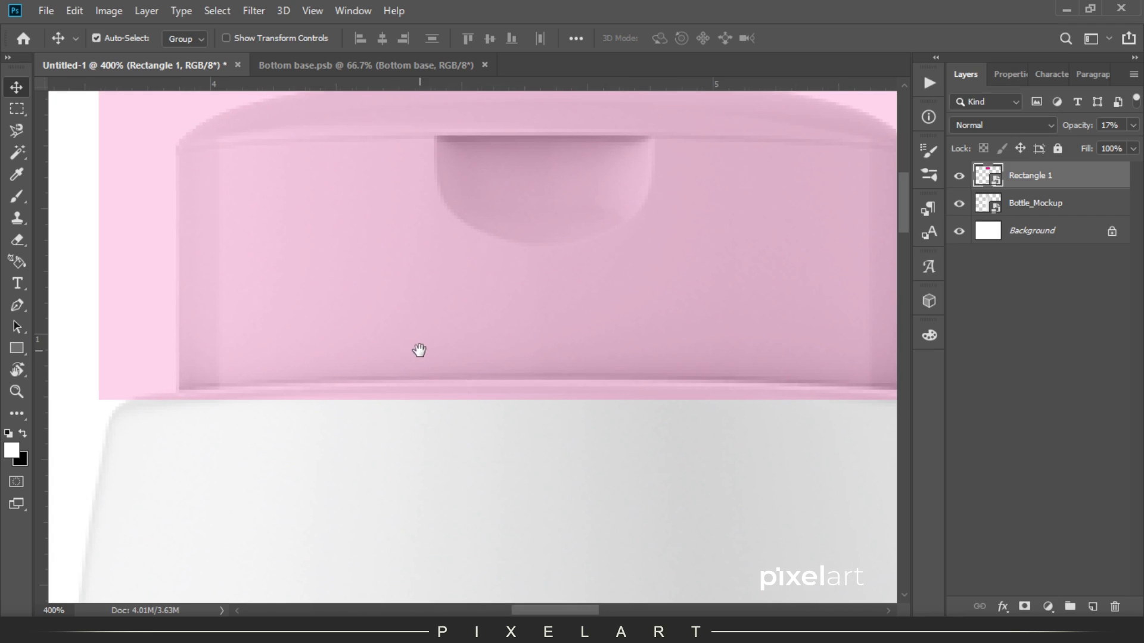
{"action": "key", "text": "ctrl+t"}
Step: Narrow the magenta rectangle's sides to match the cap width
{"action": "left_click_drag", "start_coordinate": [100, 221], "coordinate": [173, 220]}
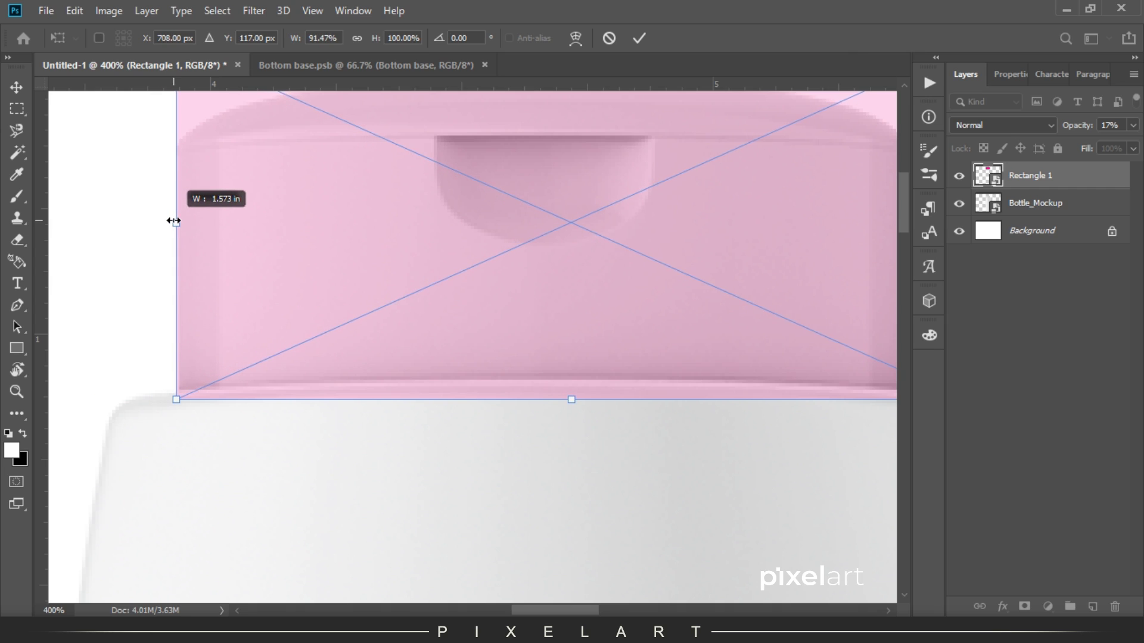
{"action": "left_click_drag", "start_coordinate": [503, 388], "coordinate": [280, 427]}
{"action": "left_click_drag", "start_coordinate": [738, 258], "coordinate": [685, 268]}
{"action": "left_click_drag", "start_coordinate": [572, 362], "coordinate": [732, 345]}
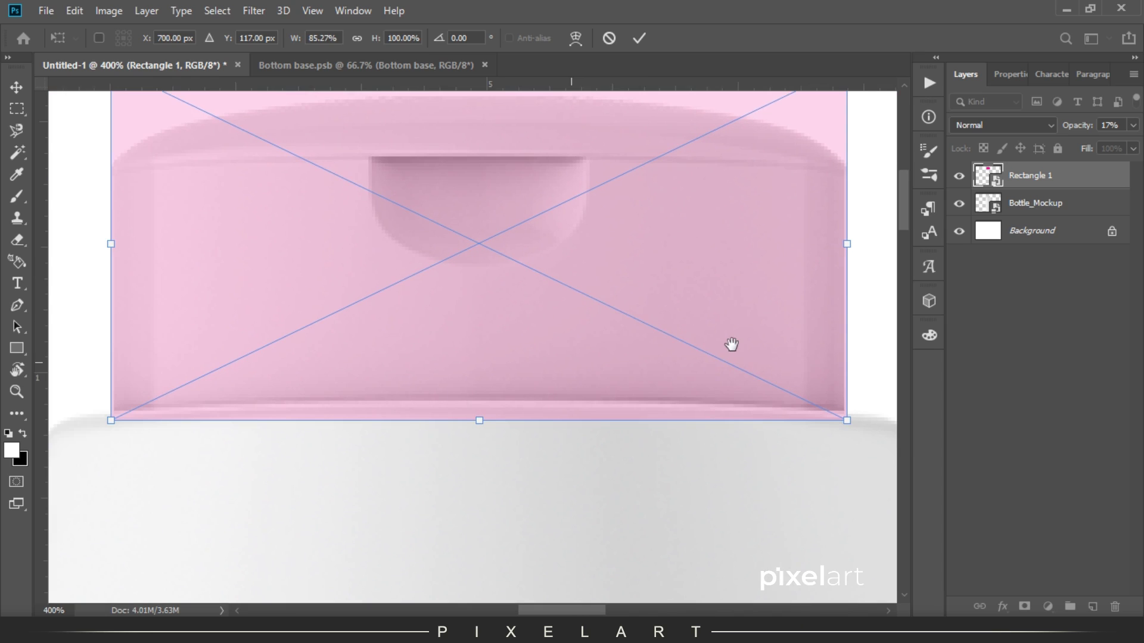
Step: Warp the rectangle's corners and edges to follow the cap's curved top and base
{"action": "right_click", "coordinate": [582, 258]}
{"action": "left_click", "coordinate": [659, 377]}
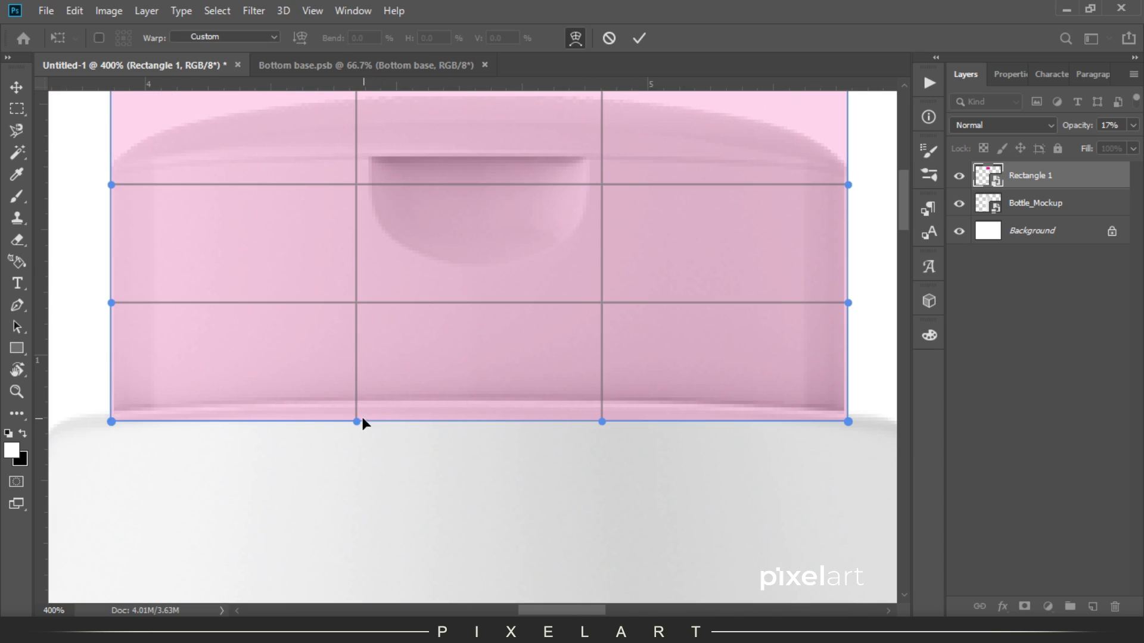
{"action": "left_click_drag", "start_coordinate": [111, 422], "coordinate": [113, 412]}
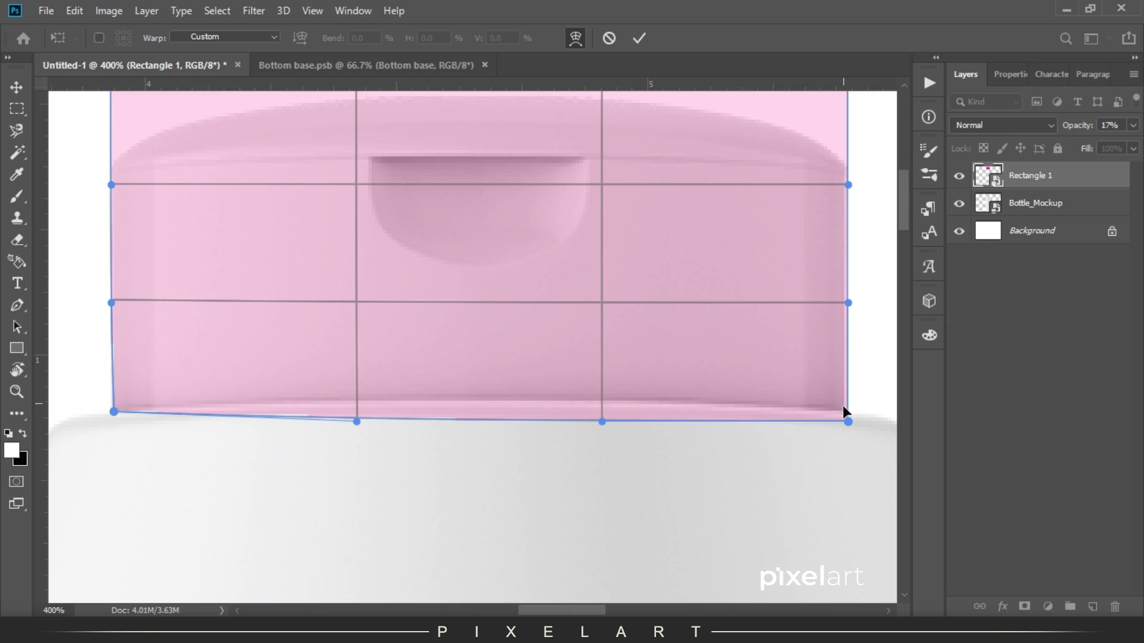
{"action": "left_click_drag", "start_coordinate": [849, 423], "coordinate": [849, 410]}
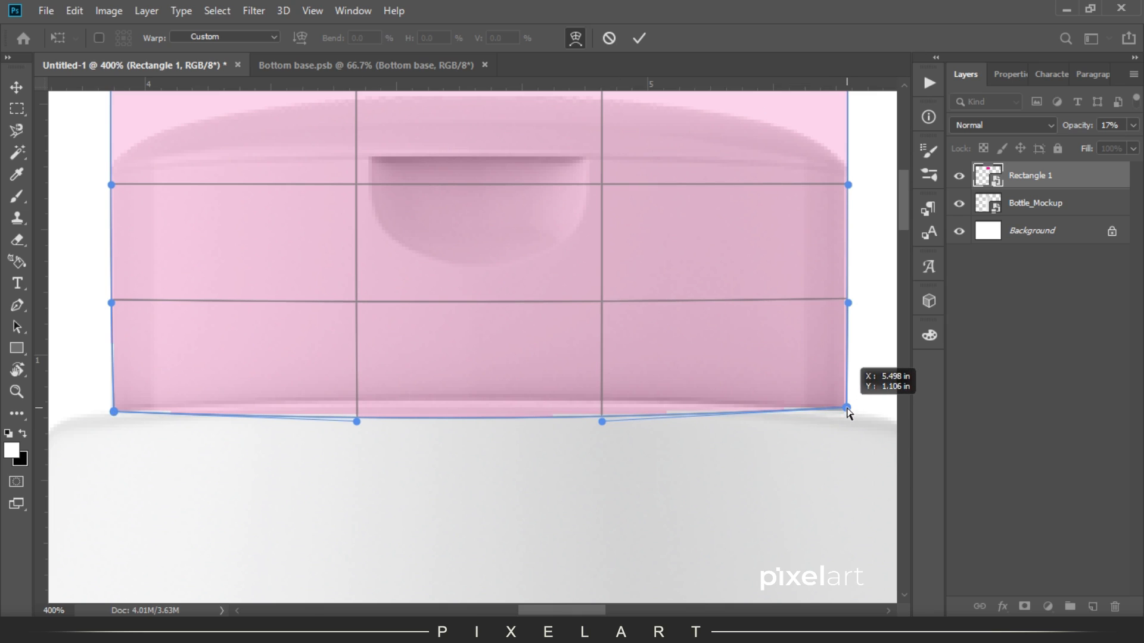
{"action": "left_click_drag", "start_coordinate": [357, 422], "coordinate": [363, 381]}
{"action": "mouse_move", "coordinate": [603, 423]}
{"action": "left_mouse_down"}
{"action": "mouse_move", "coordinate": [639, 406]}
{"action": "mouse_move", "coordinate": [602, 405]}
{"action": "left_mouse_up"}
{"action": "left_click_drag", "start_coordinate": [356, 379], "coordinate": [374, 387]}
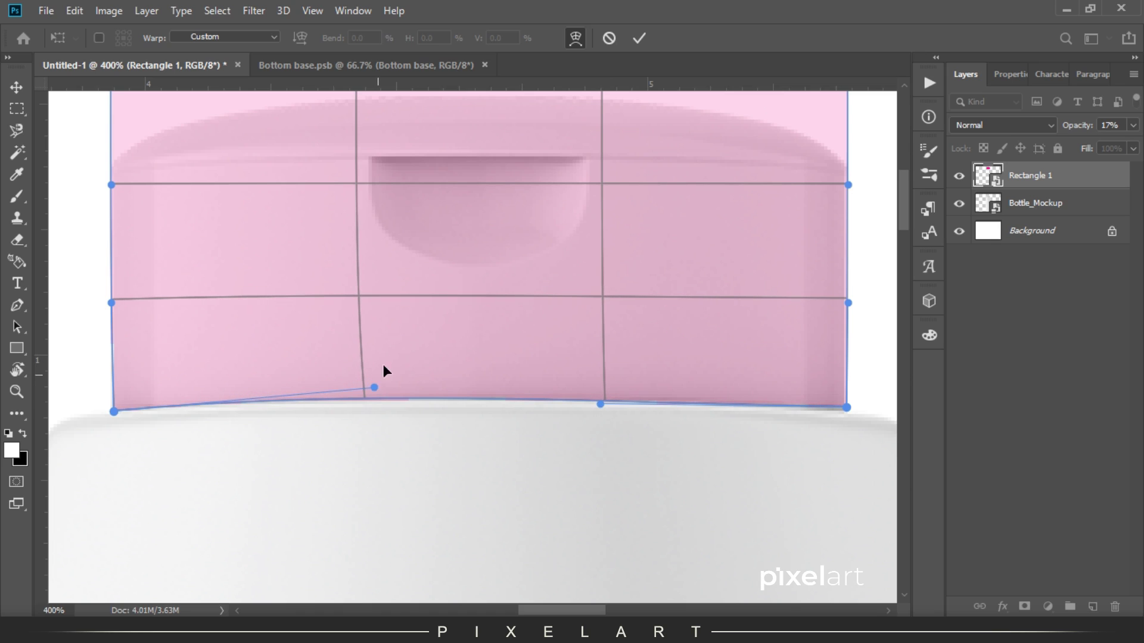
{"action": "left_click_drag", "start_coordinate": [412, 251], "coordinate": [410, 407]}
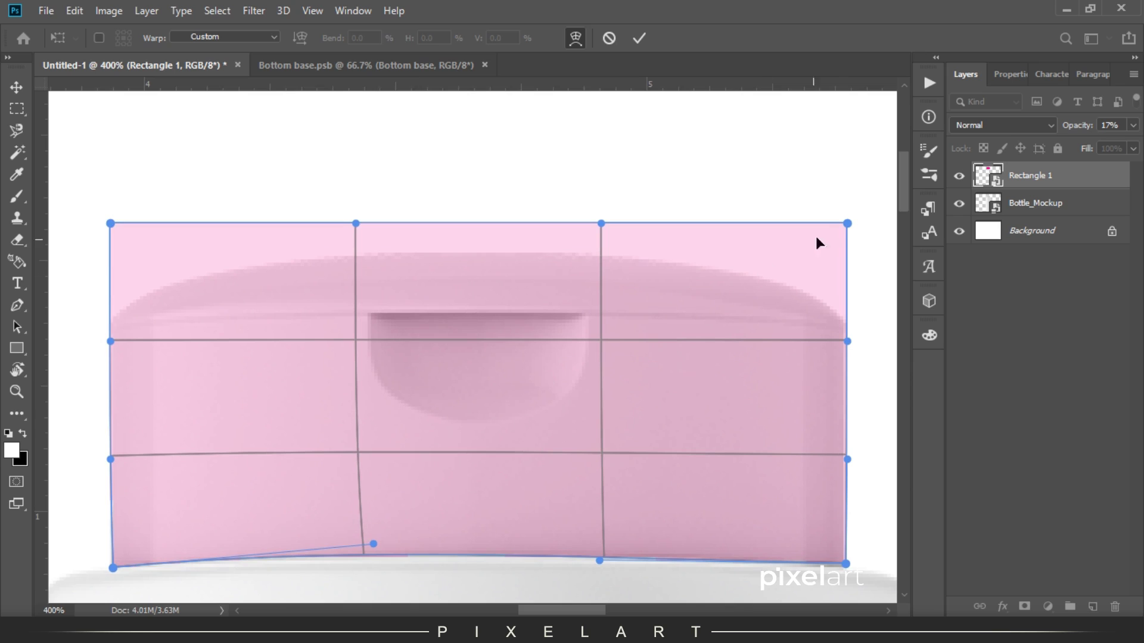
{"action": "left_click_drag", "start_coordinate": [111, 225], "coordinate": [112, 300]}
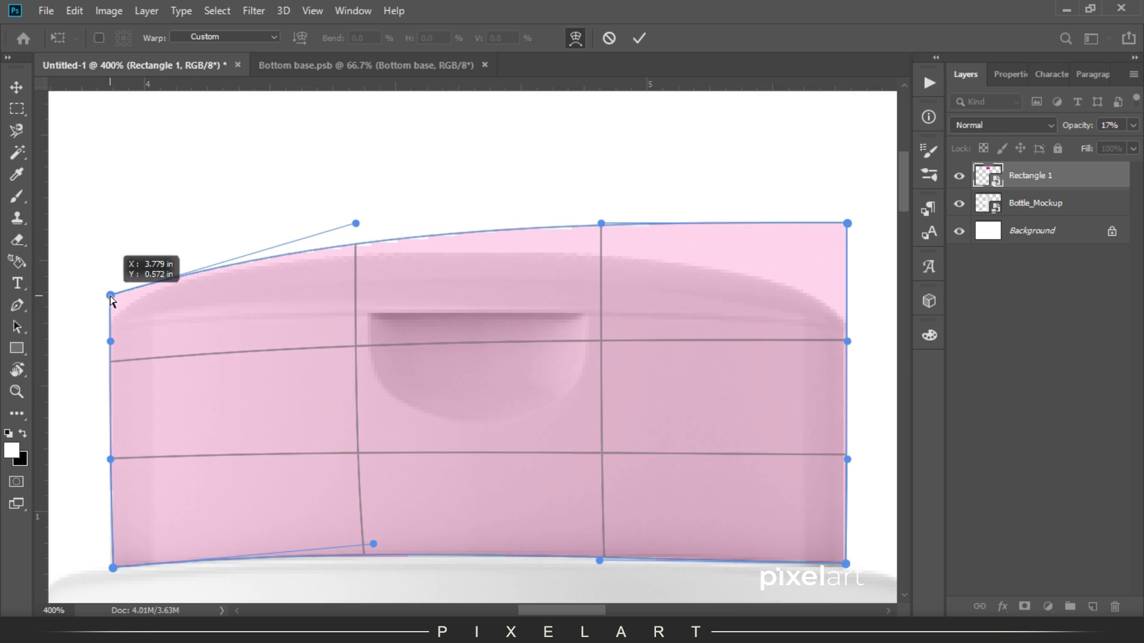
{"action": "left_click_drag", "start_coordinate": [849, 225], "coordinate": [850, 296]}
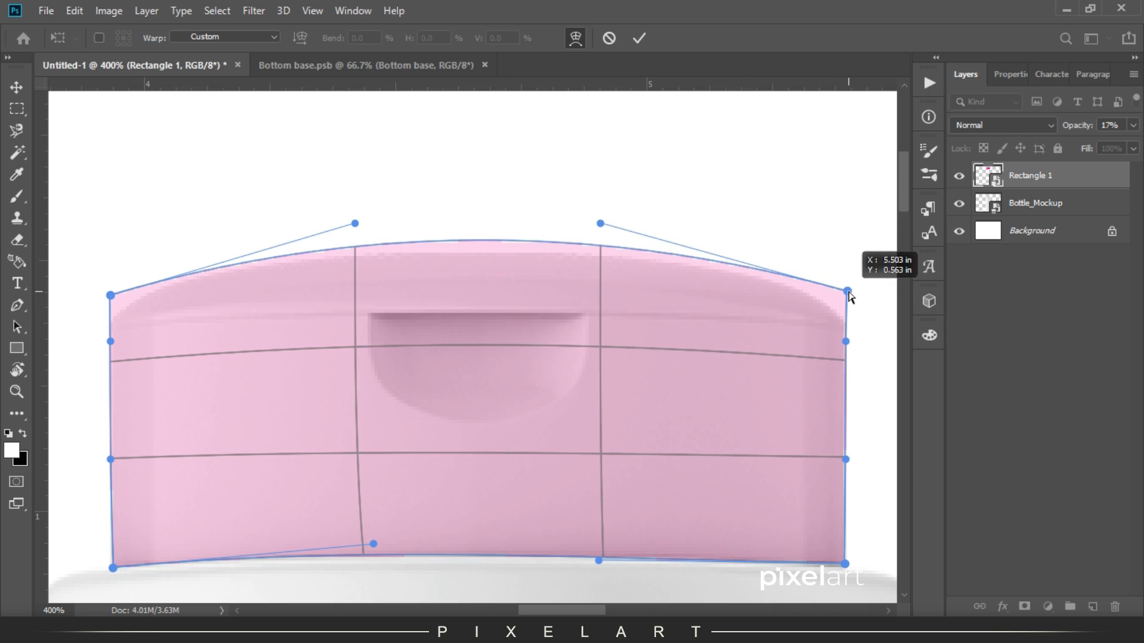
Step: Commit the warp and restore the cap rectangle to 100% opacity
{"action": "left_click", "coordinate": [639, 39]}
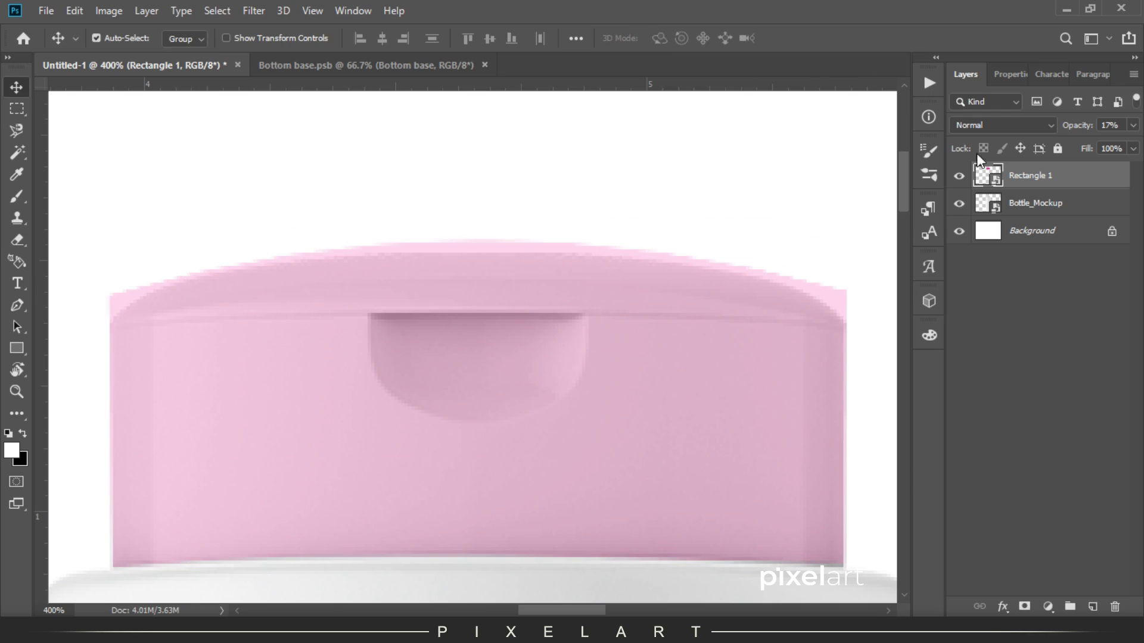
{"action": "left_click_drag", "start_coordinate": [1069, 125], "coordinate": [1120, 125]}
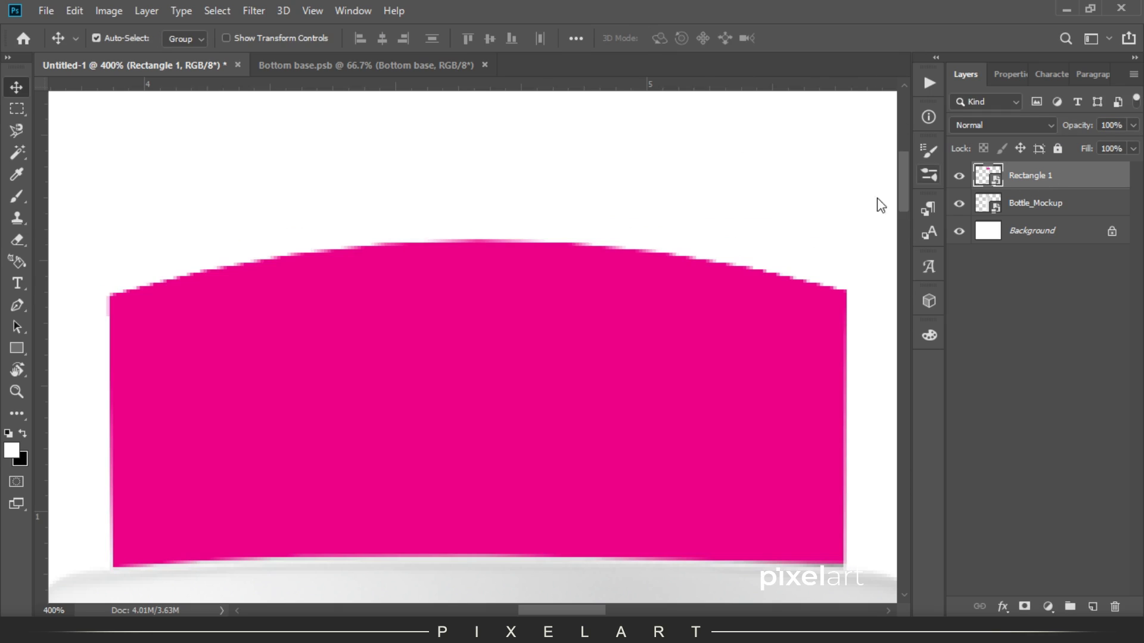
{"action": "left_click_drag", "start_coordinate": [540, 391], "coordinate": [519, 101]}
{"action": "key", "text": "ctrl+1"}
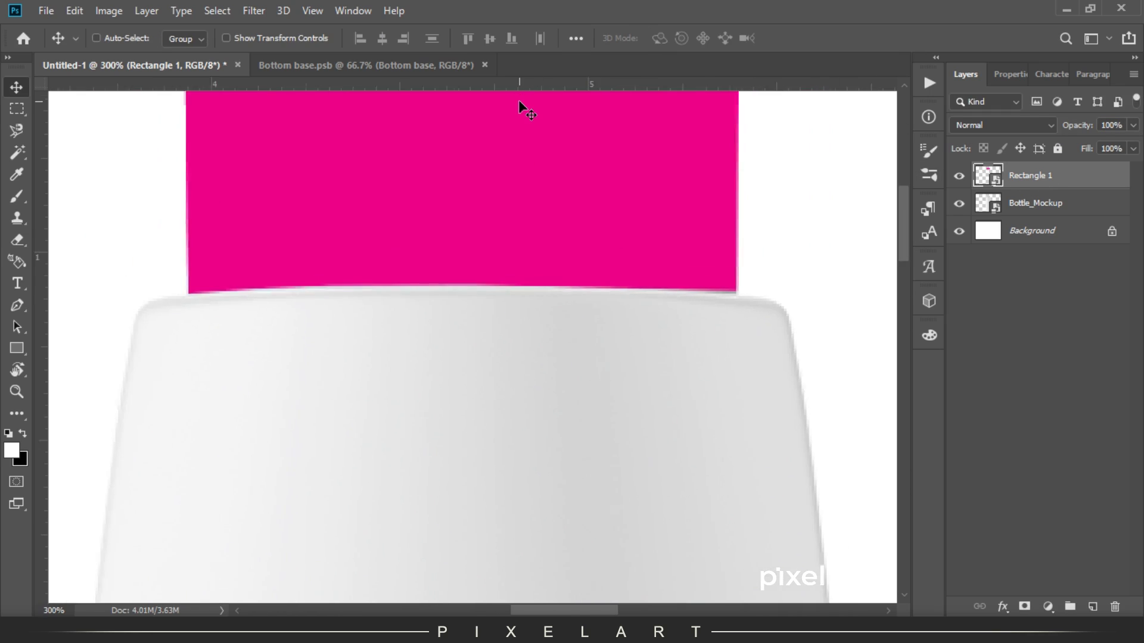
Step: Draw a second rectangle covering the bottle's body
{"action": "left_click", "coordinate": [17, 352]}
{"action": "left_click_drag", "start_coordinate": [327, 395], "coordinate": [327, 252]}
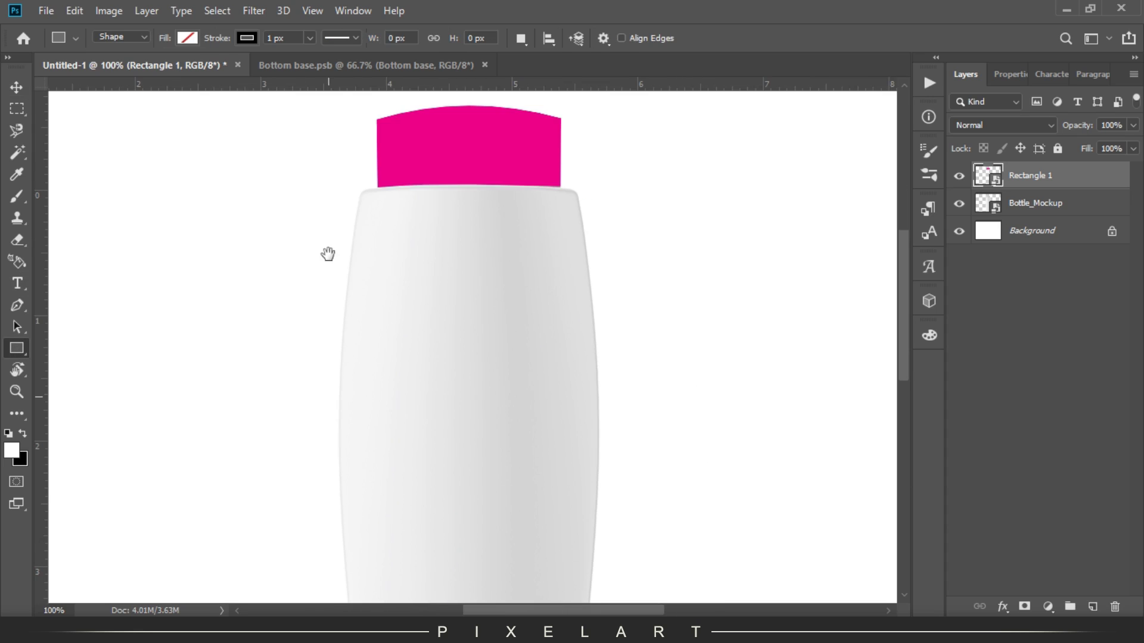
{"action": "key", "text": "ctrl+minus"}
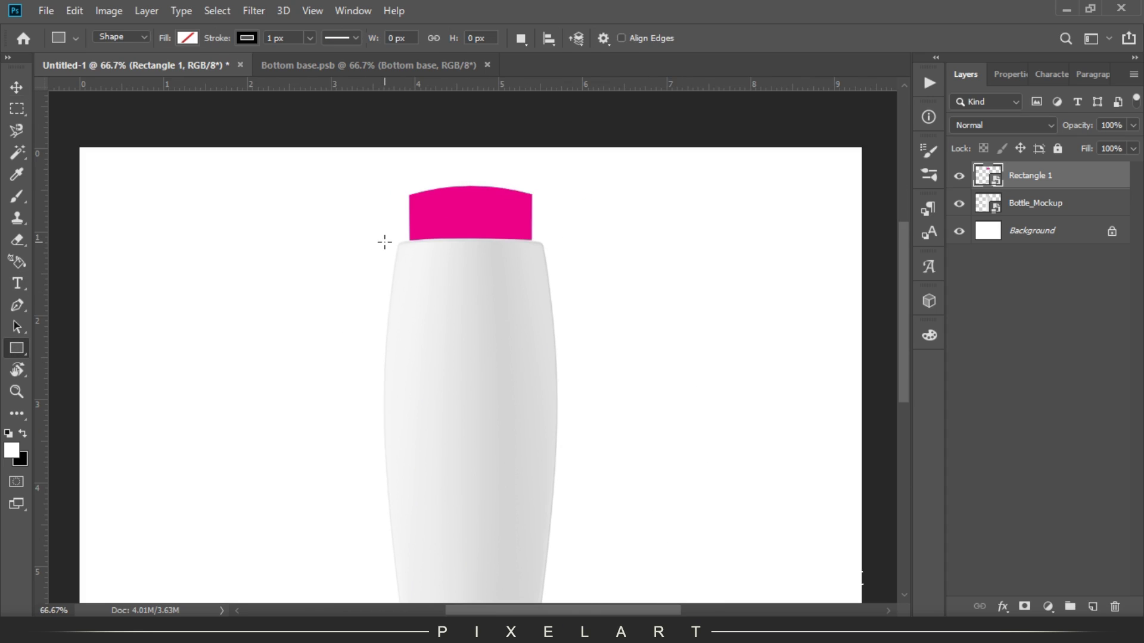
{"action": "key", "text": "ctrl+minus"}
{"action": "left_click_drag", "start_coordinate": [411, 205], "coordinate": [544, 538]}
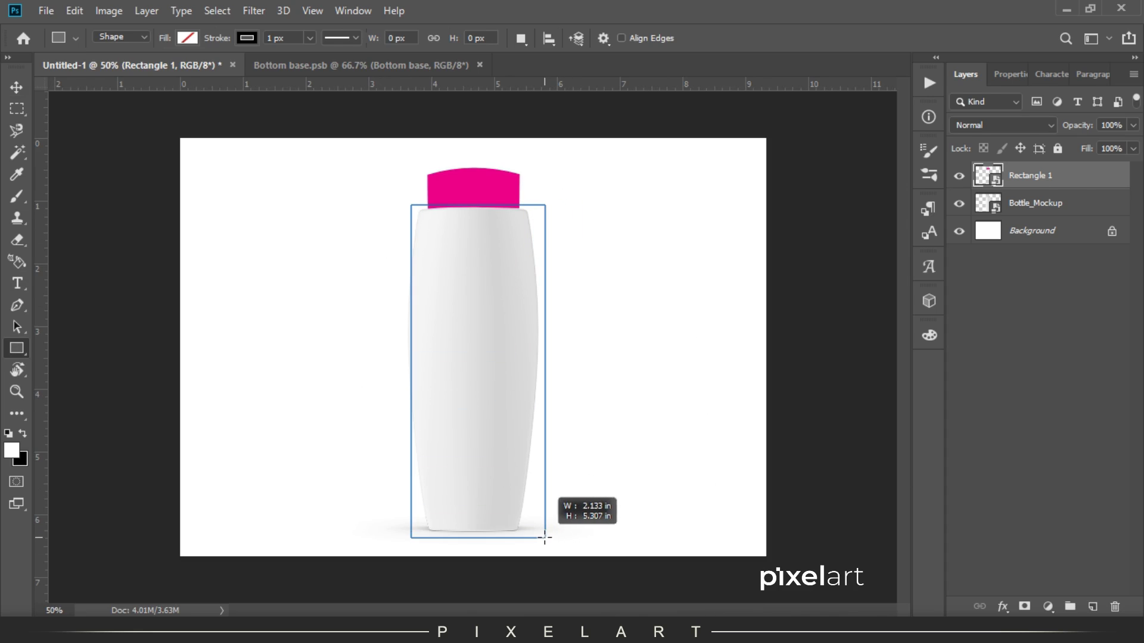
Step: Give the body rectangle a light pink fill, no stroke, and nudge it left
{"action": "left_click", "coordinate": [187, 39]}
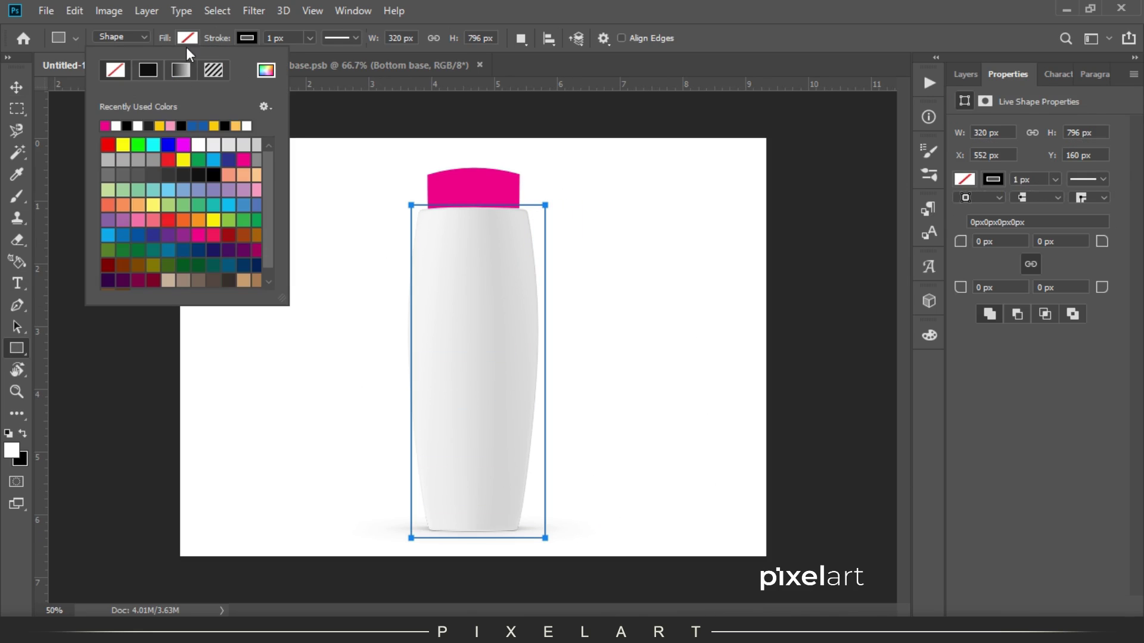
{"action": "left_click", "coordinate": [171, 126]}
{"action": "left_click", "coordinate": [246, 38]}
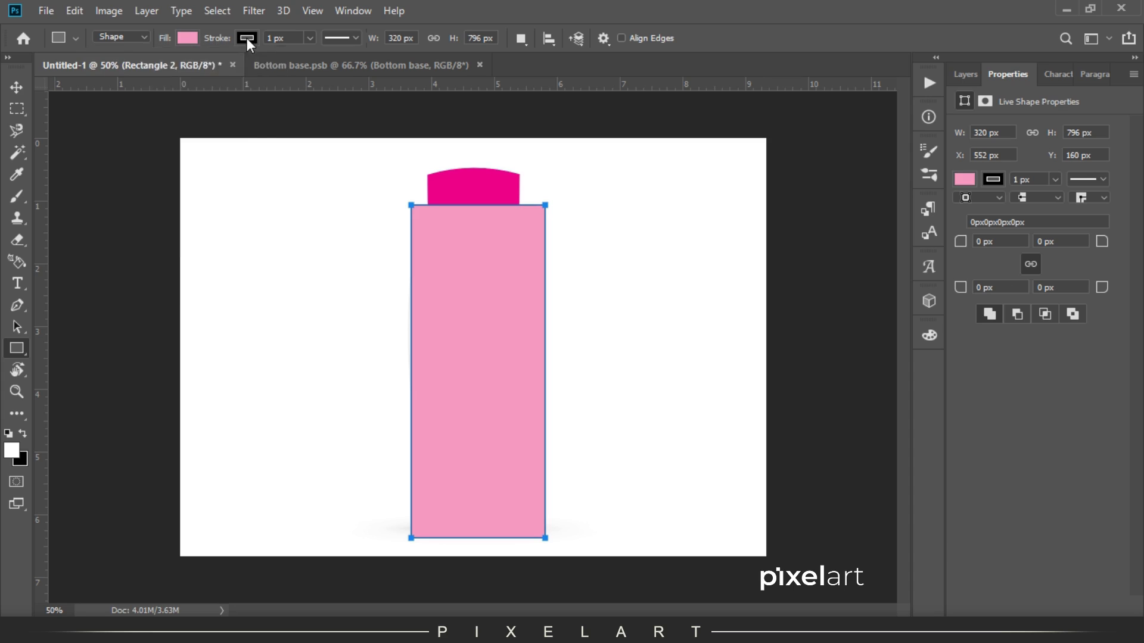
{"action": "left_click", "coordinate": [174, 74]}
{"action": "left_click", "coordinate": [17, 87]}
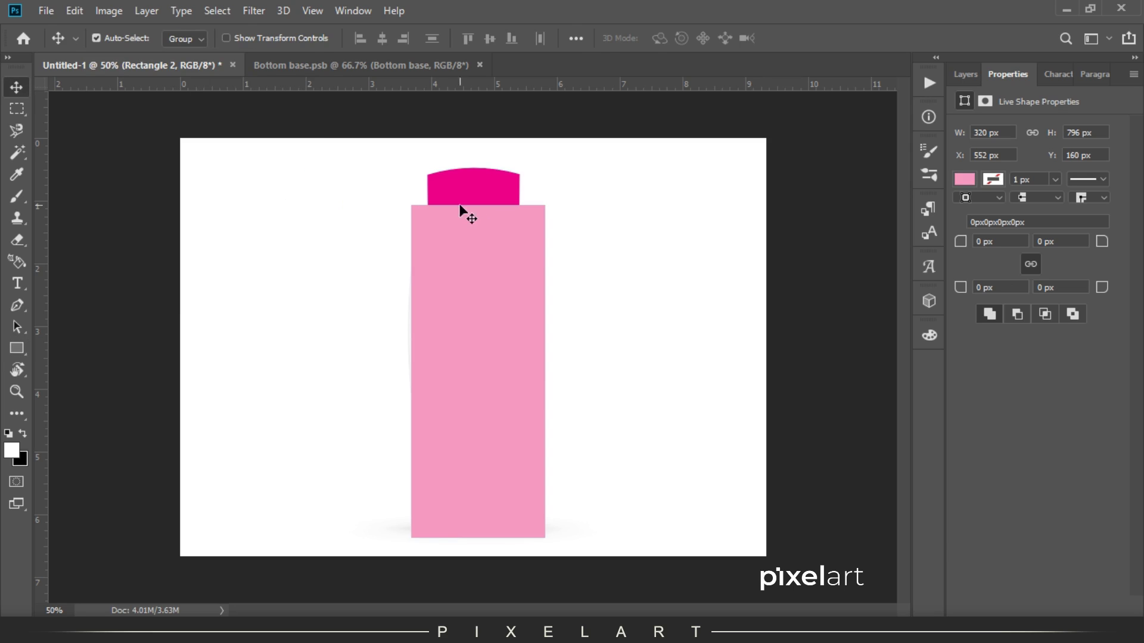
{"action": "key", "text": "Left"}
{"action": "key", "text": "Left"}
{"action": "key", "text": "Left"}
{"action": "key", "text": "Left"}
{"action": "key", "text": "Left"}
{"action": "key", "text": "Left"}
{"action": "key", "text": "Left"}
{"action": "key", "text": "Left"}
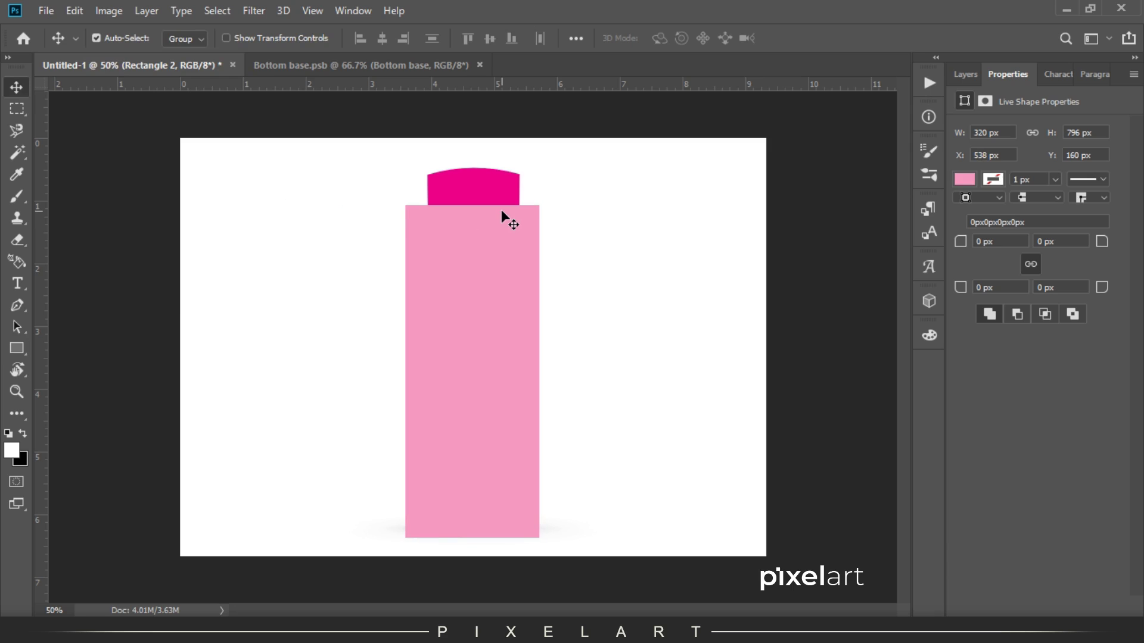
Step: Convert the Rectangle 2 layer into a smart object
{"action": "key", "text": "ctrl+plus"}
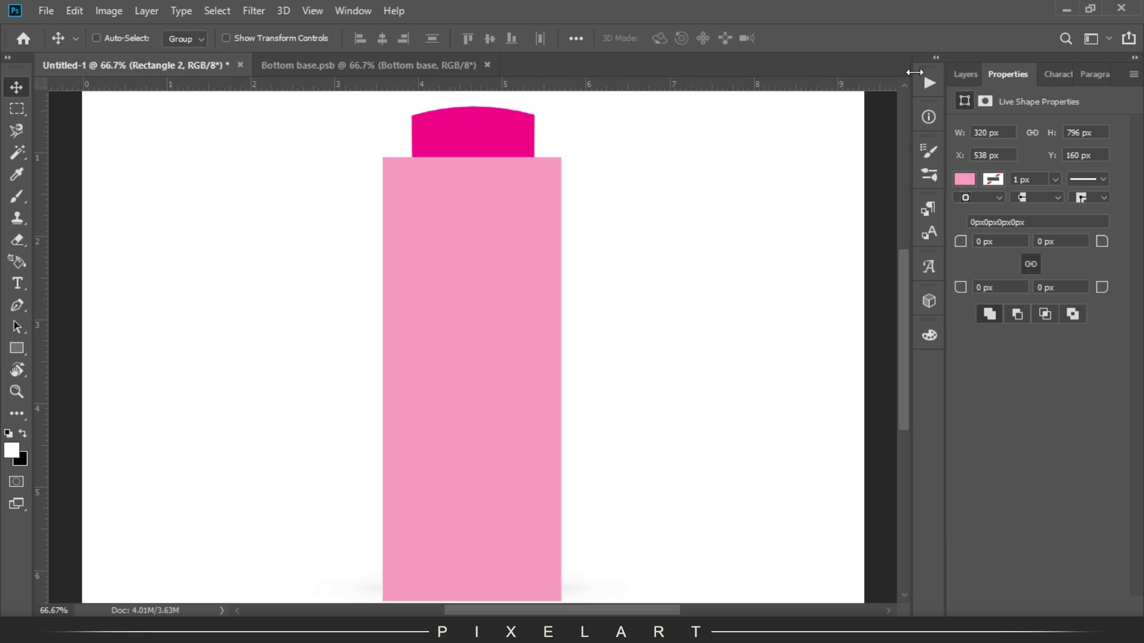
{"action": "key", "text": "ctrl+plus"}
{"action": "left_click", "coordinate": [967, 76]}
{"action": "right_click", "coordinate": [1036, 178]}
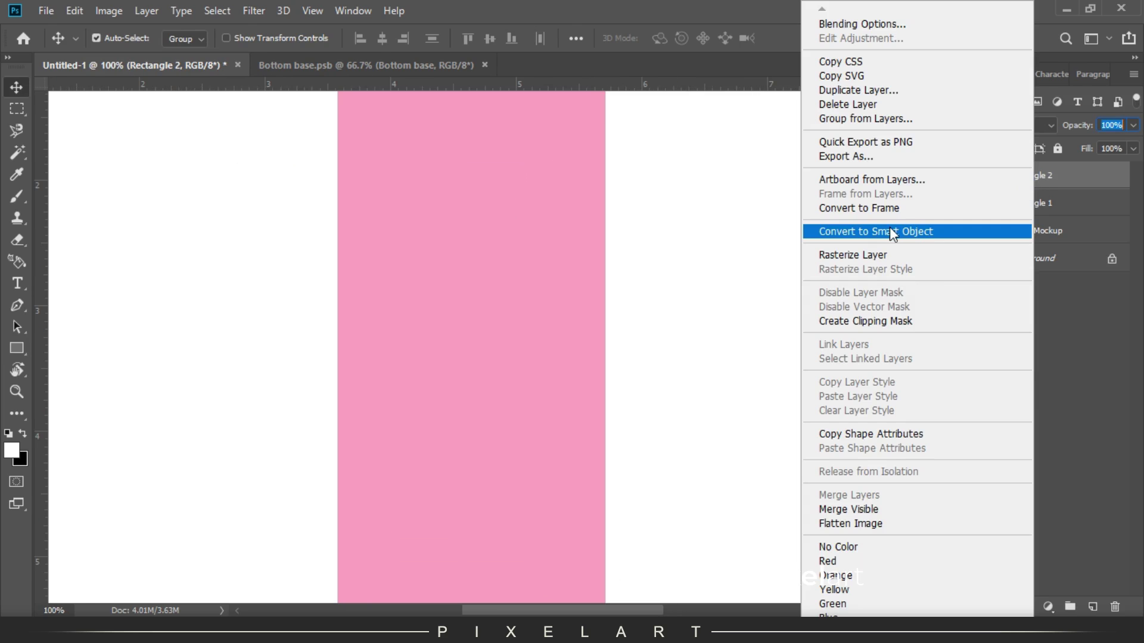
{"action": "left_click", "coordinate": [886, 231]}
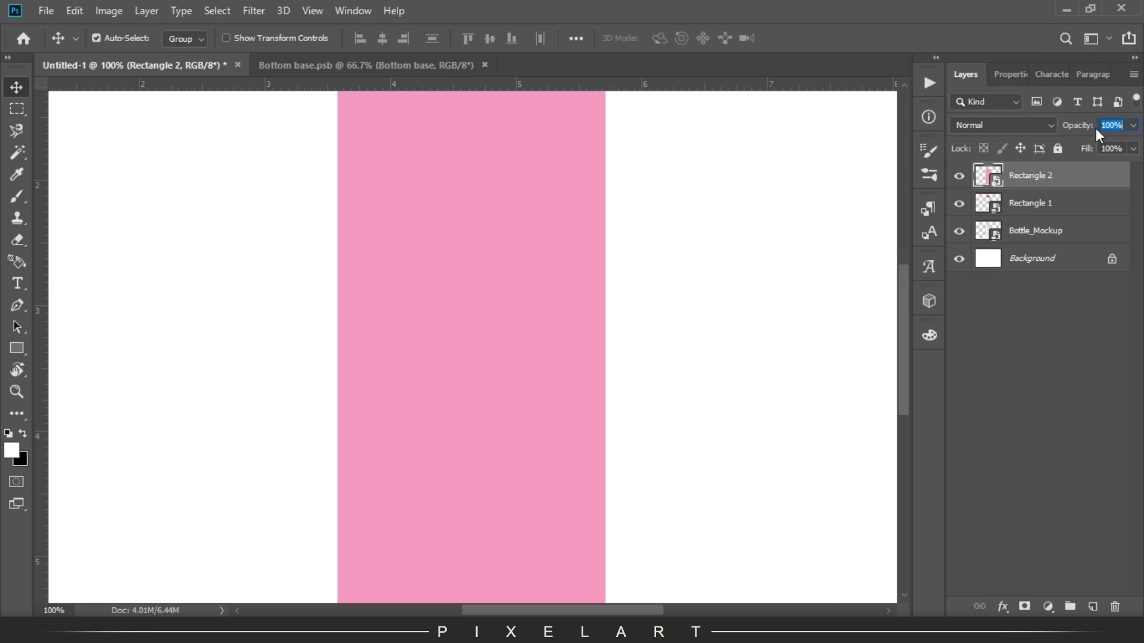
Step: Lower the pink rectangle's opacity to 58% and drop its top edge slightly
{"action": "left_click_drag", "start_coordinate": [1081, 128], "coordinate": [1058, 131]}
{"action": "mouse_move", "coordinate": [453, 410]}
{"action": "left_mouse_down"}
{"action": "mouse_move", "coordinate": [463, 246]}
{"action": "mouse_move", "coordinate": [467, 439]}
{"action": "left_mouse_up"}
{"action": "key", "text": "ctrl+plus"}
{"action": "key", "text": "ctrl+plus"}
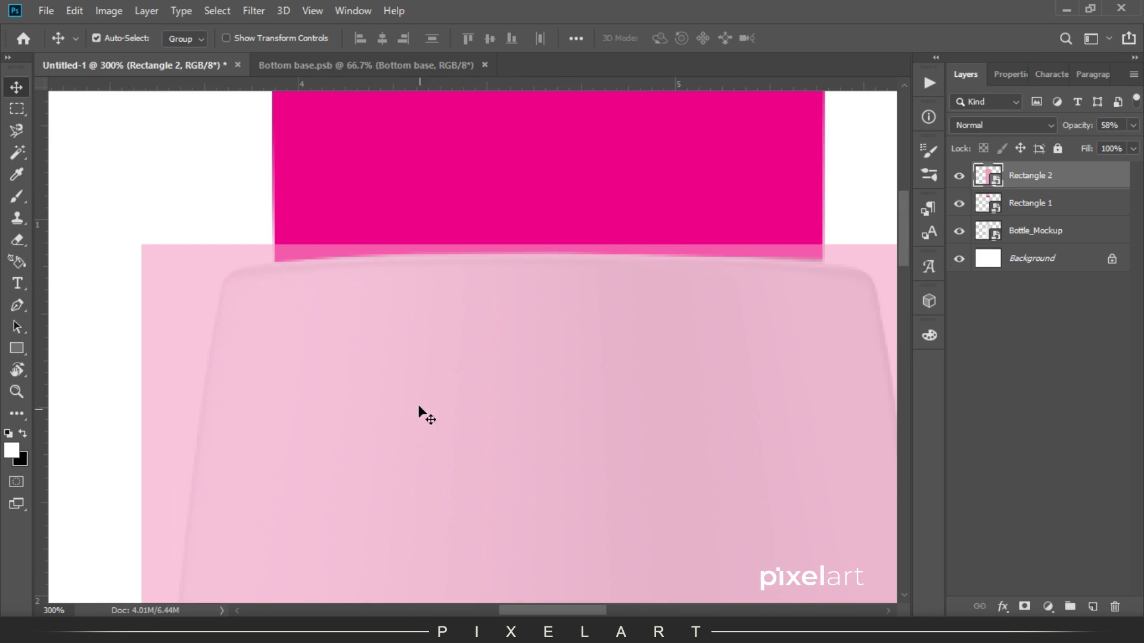
{"action": "key", "text": "ctrl+t"}
{"action": "mouse_move", "coordinate": [544, 246]}
{"action": "left_mouse_down"}
{"action": "mouse_move", "coordinate": [540, 289]}
{"action": "mouse_move", "coordinate": [549, 254]}
{"action": "left_mouse_up"}
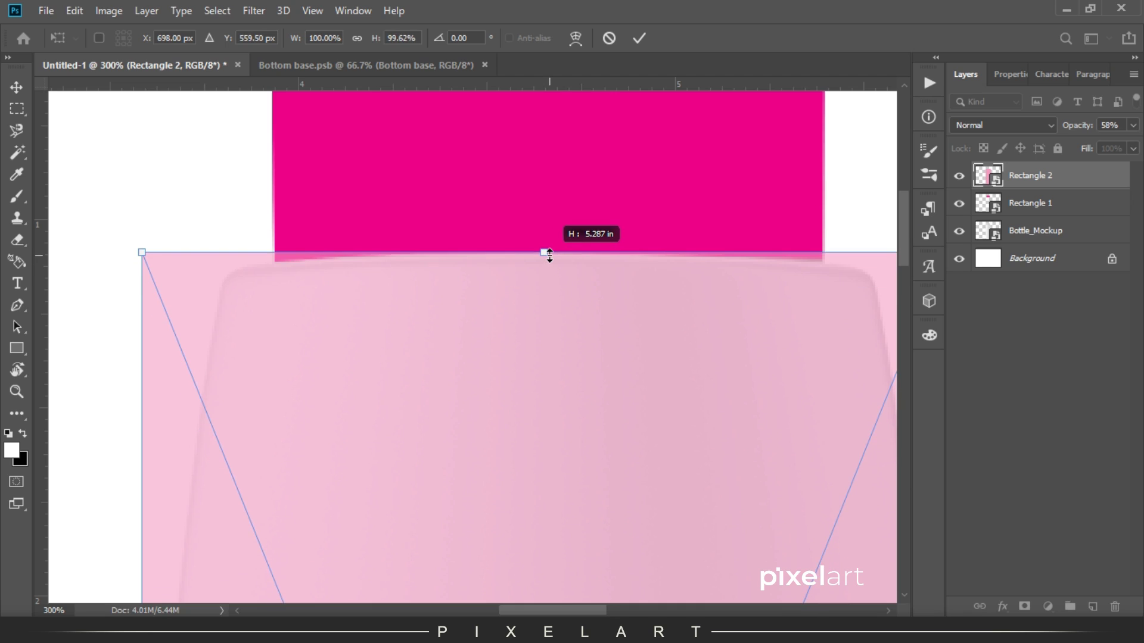
{"action": "key", "text": "ctrl+plus"}
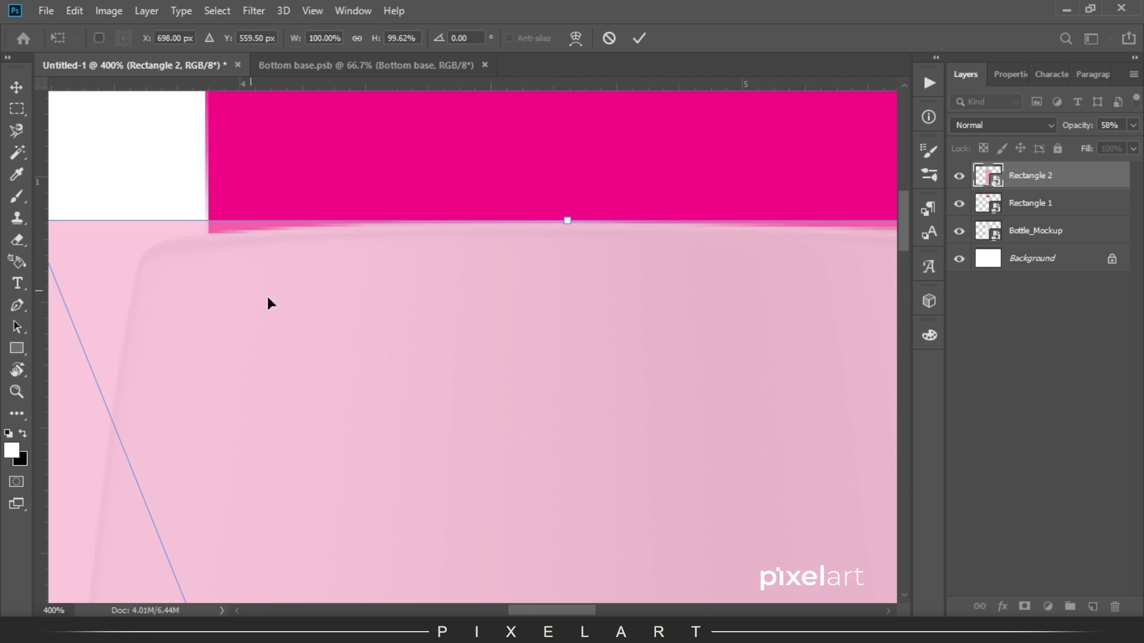
Step: Warp the top corners down to the bottle's shoulders and bow the top edge under the cap
{"action": "right_click", "coordinate": [269, 302]}
{"action": "left_click", "coordinate": [322, 420]}
{"action": "left_click_drag", "start_coordinate": [274, 355], "coordinate": [421, 334]}
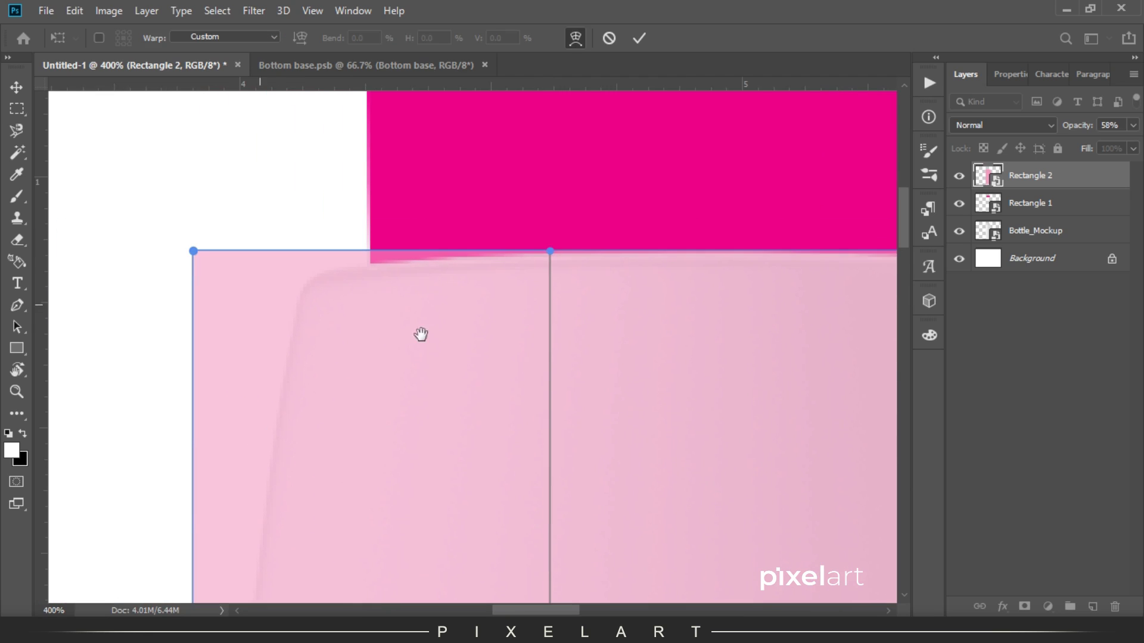
{"action": "left_click_drag", "start_coordinate": [194, 253], "coordinate": [195, 274]}
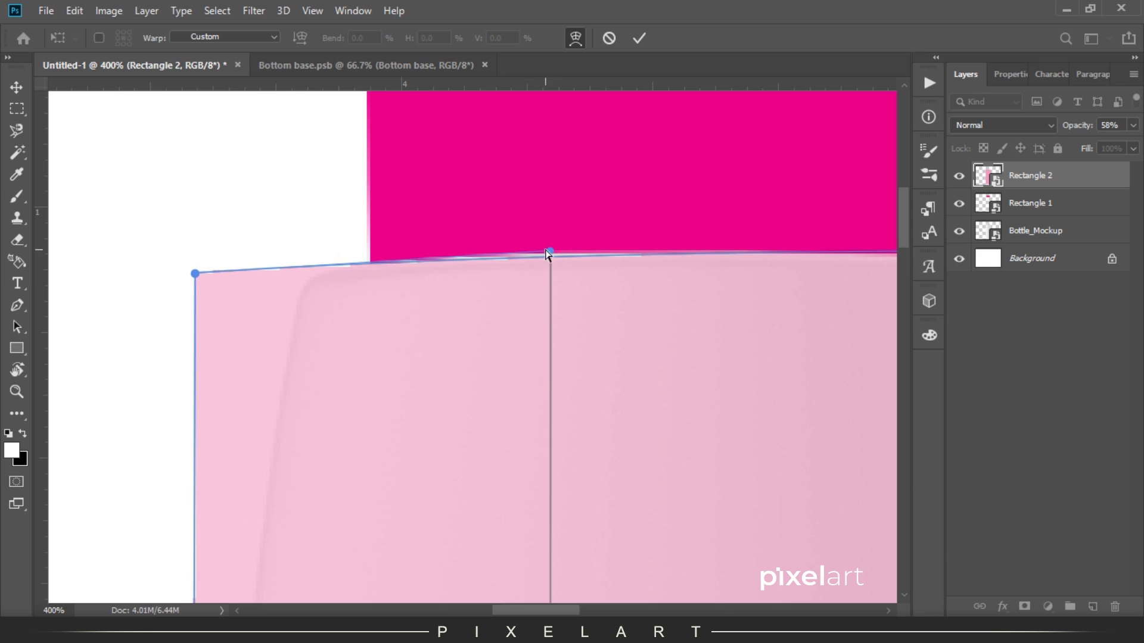
{"action": "left_click_drag", "start_coordinate": [551, 252], "coordinate": [549, 245]}
{"action": "scroll", "coordinate": [660, 289], "scroll_direction": "right", "scroll_amount": 5}
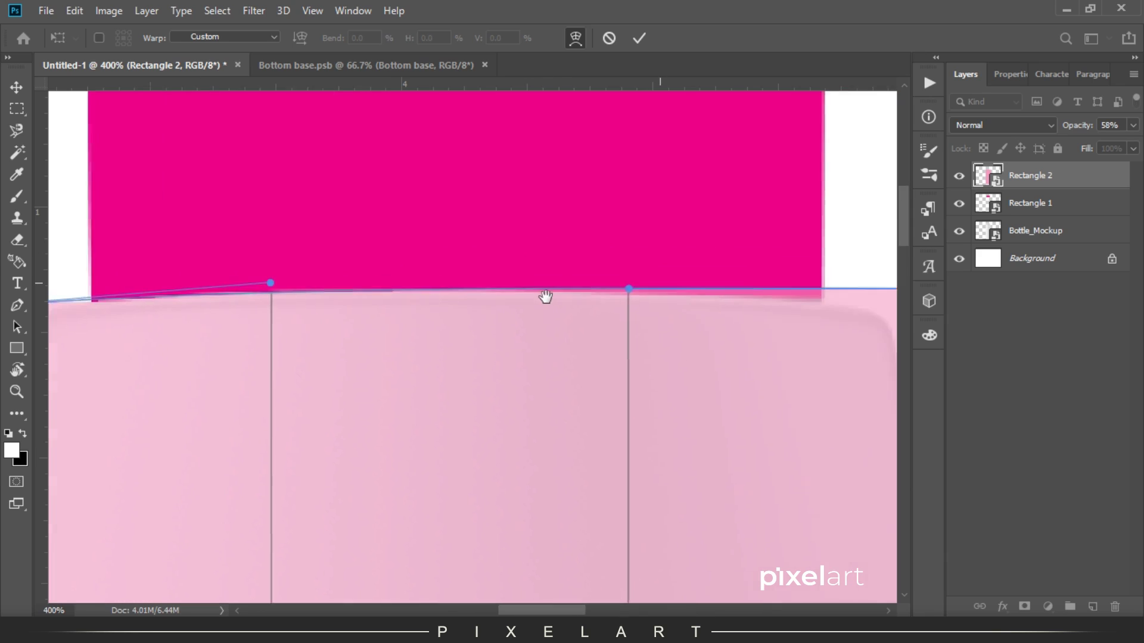
{"action": "scroll", "coordinate": [544, 296], "scroll_direction": "right", "scroll_amount": 5}
{"action": "scroll", "coordinate": [606, 255], "scroll_direction": "right", "scroll_amount": 1}
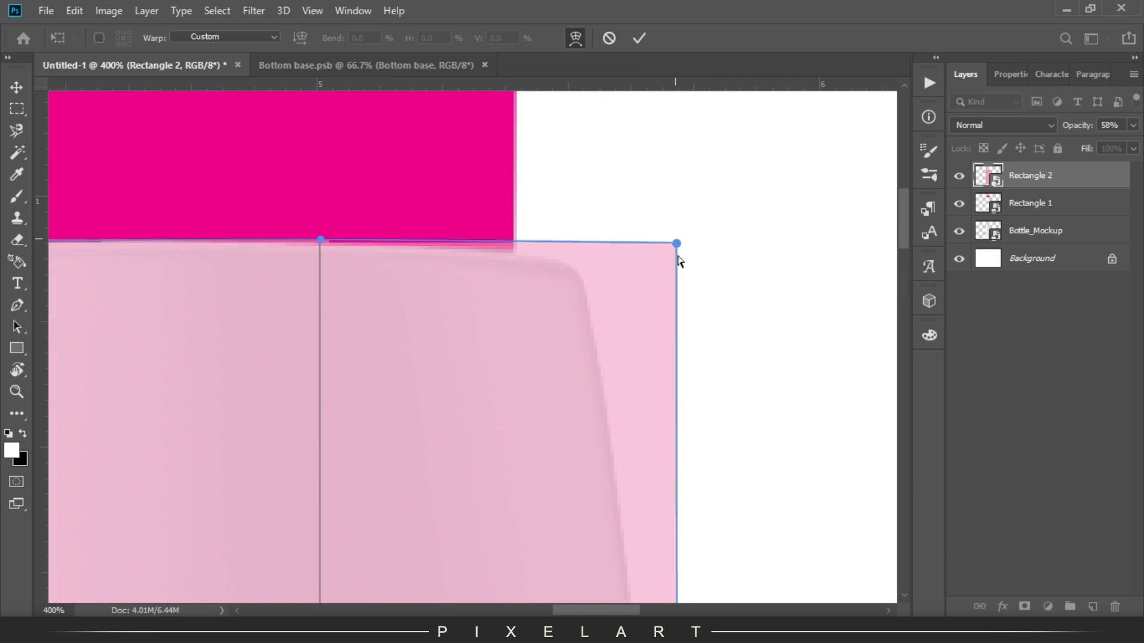
{"action": "left_click_drag", "start_coordinate": [678, 240], "coordinate": [680, 272]}
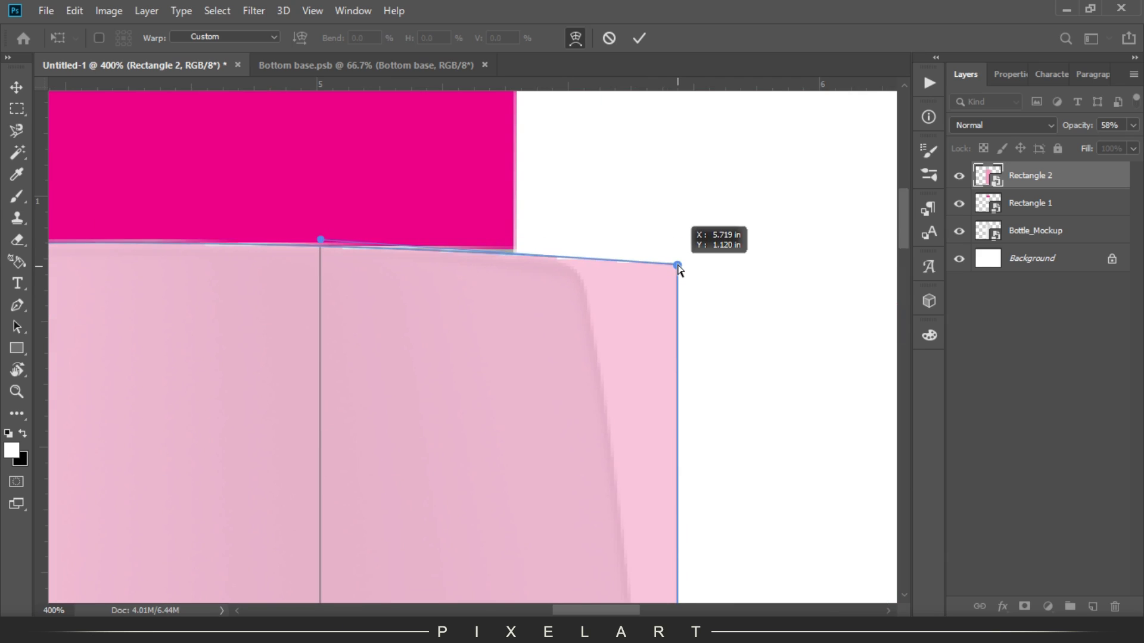
{"action": "left_click_drag", "start_coordinate": [678, 269], "coordinate": [682, 262]}
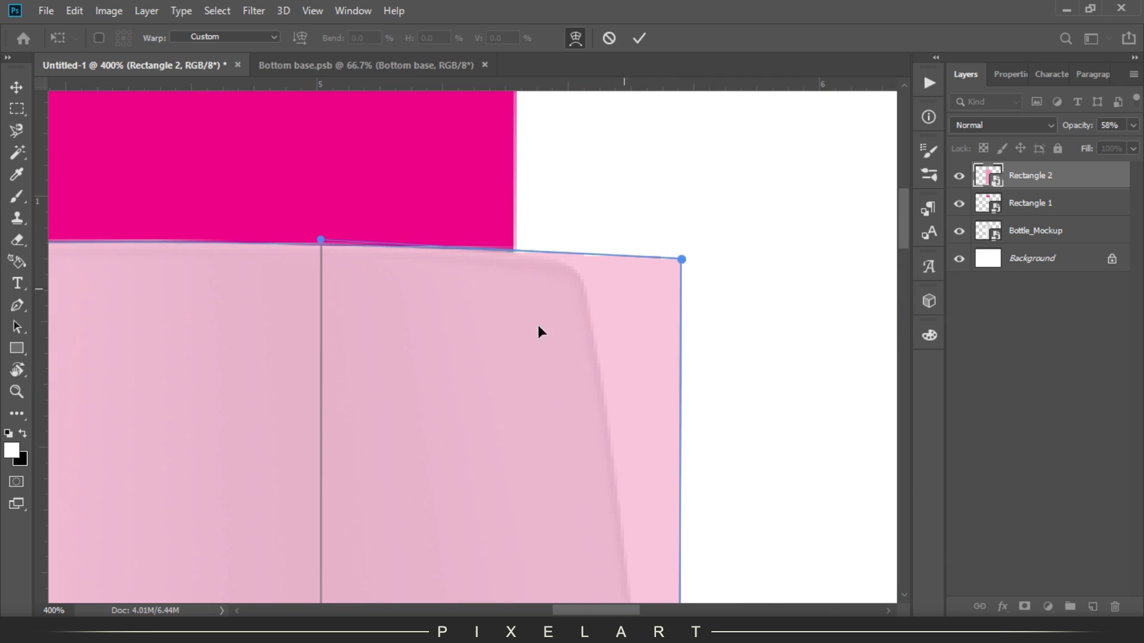
Step: Pull the warp's top-right corner in and curve the right side along the bottle
{"action": "scroll", "coordinate": [517, 253], "scroll_direction": "down", "scroll_amount": 8}
{"action": "scroll", "coordinate": [444, 373], "scroll_direction": "left", "scroll_amount": 3}
{"action": "scroll", "coordinate": [360, 382], "scroll_direction": "right", "scroll_amount": 5}
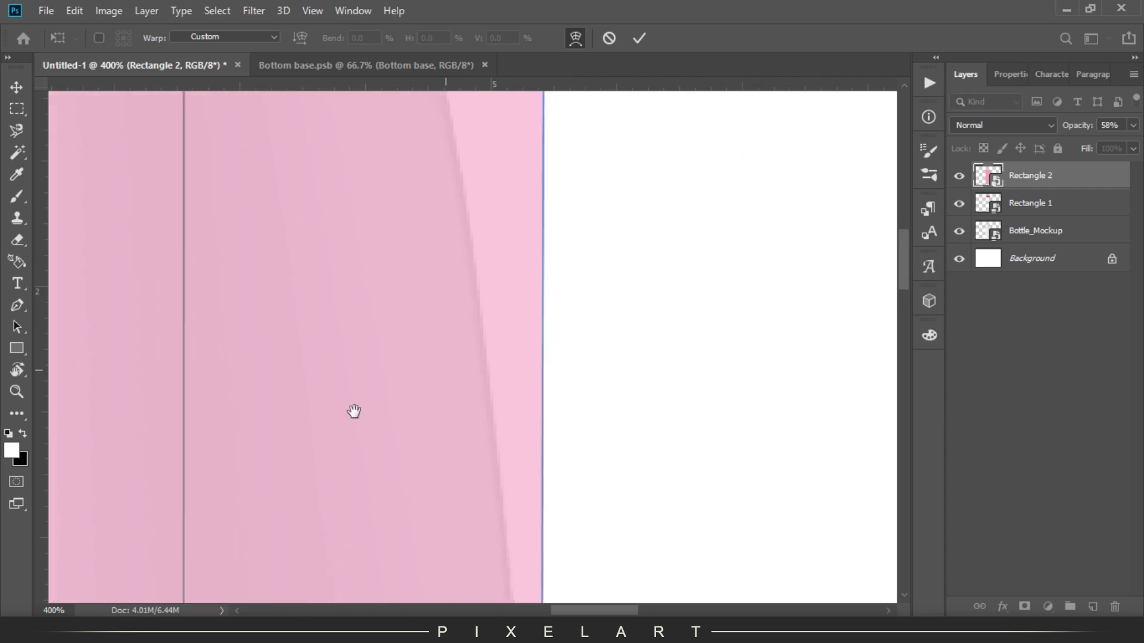
{"action": "scroll", "coordinate": [381, 435], "scroll_direction": "up", "scroll_amount": 5}
{"action": "left_click_drag", "start_coordinate": [532, 204], "coordinate": [468, 194]}
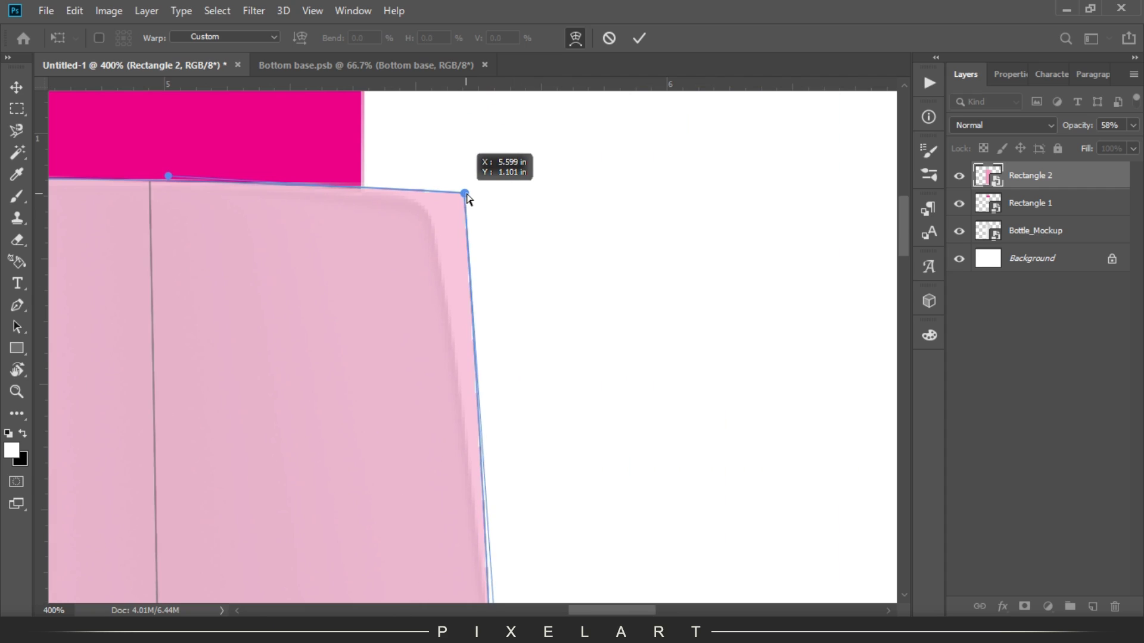
{"action": "scroll", "coordinate": [500, 235], "scroll_direction": "down", "scroll_amount": 6}
{"action": "scroll", "coordinate": [502, 191], "scroll_direction": "right", "scroll_amount": 1}
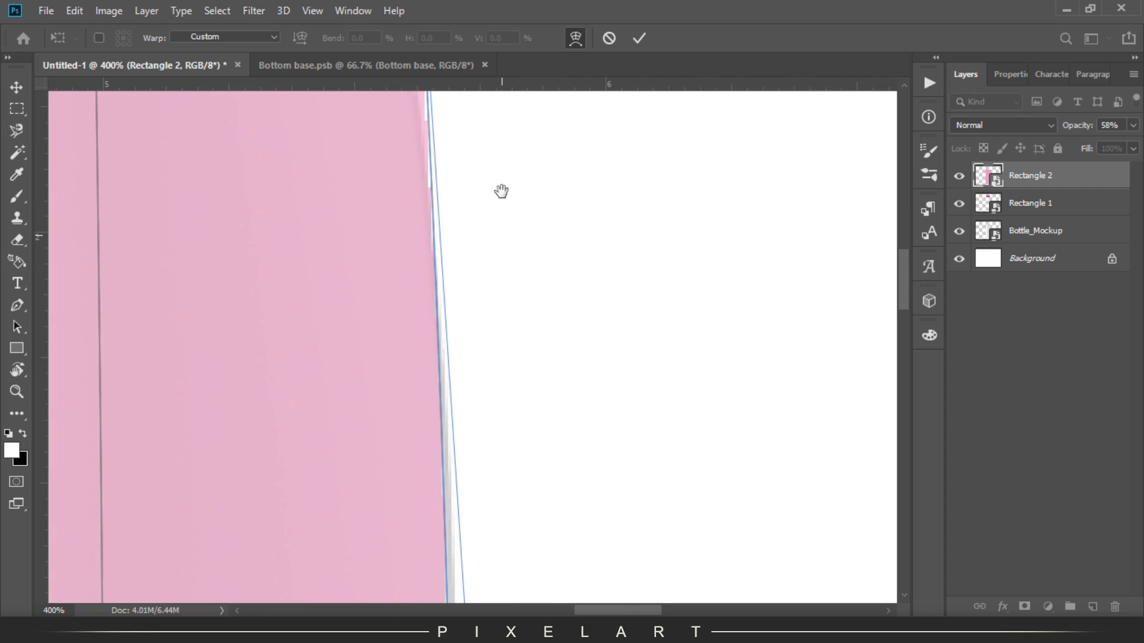
{"action": "scroll", "coordinate": [485, 401], "scroll_direction": "down", "scroll_amount": 1}
{"action": "scroll", "coordinate": [478, 404], "scroll_direction": "down", "scroll_amount": 1}
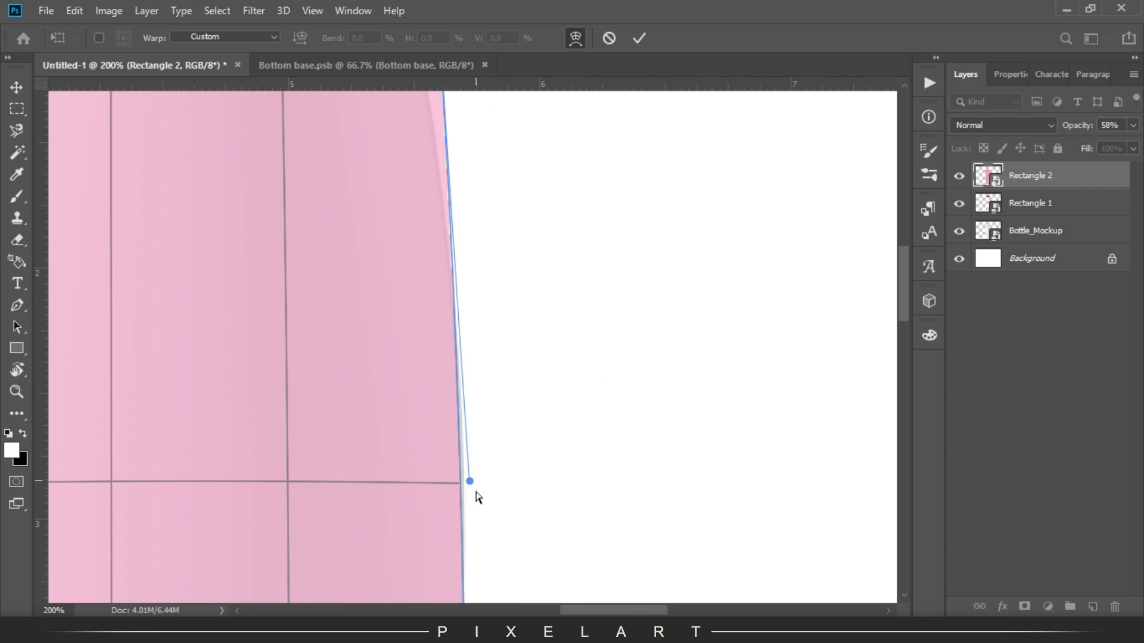
{"action": "left_click_drag", "start_coordinate": [476, 480], "coordinate": [492, 480]}
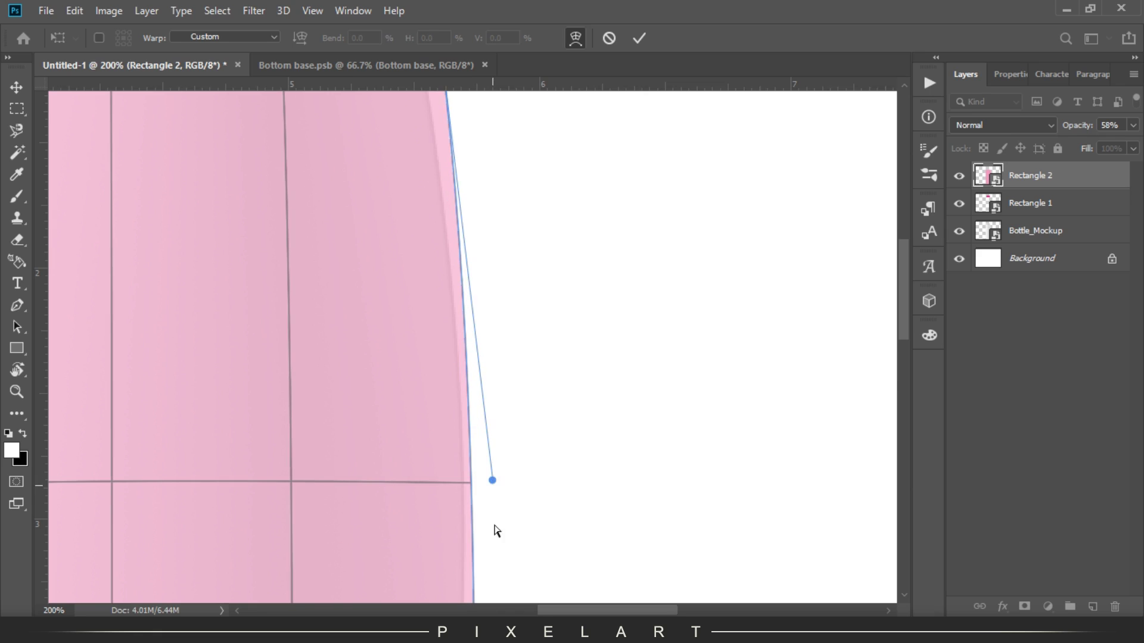
Step: Pull both bottom corners of the warp in to the bottle's base
{"action": "scroll", "coordinate": [510, 309], "scroll_direction": "left", "scroll_amount": 1}
{"action": "scroll", "coordinate": [518, 189], "scroll_direction": "down", "scroll_amount": 3}
{"action": "scroll", "coordinate": [536, 260], "scroll_direction": "down", "scroll_amount": 3}
{"action": "left_click_drag", "start_coordinate": [536, 260], "coordinate": [571, 426]}
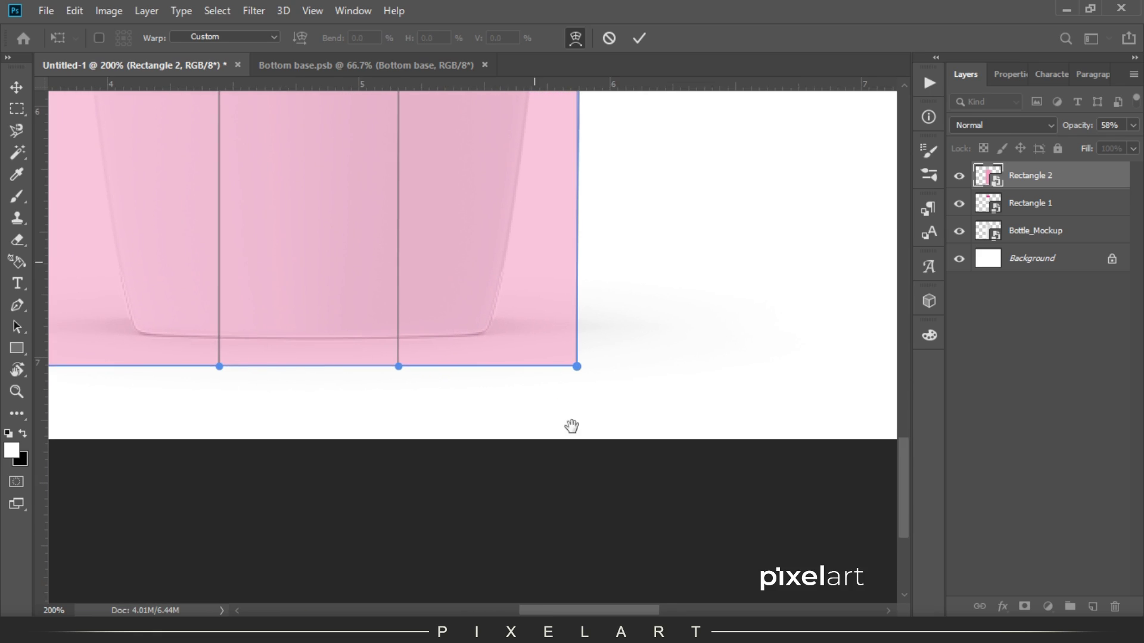
{"action": "left_click_drag", "start_coordinate": [577, 367], "coordinate": [504, 364]}
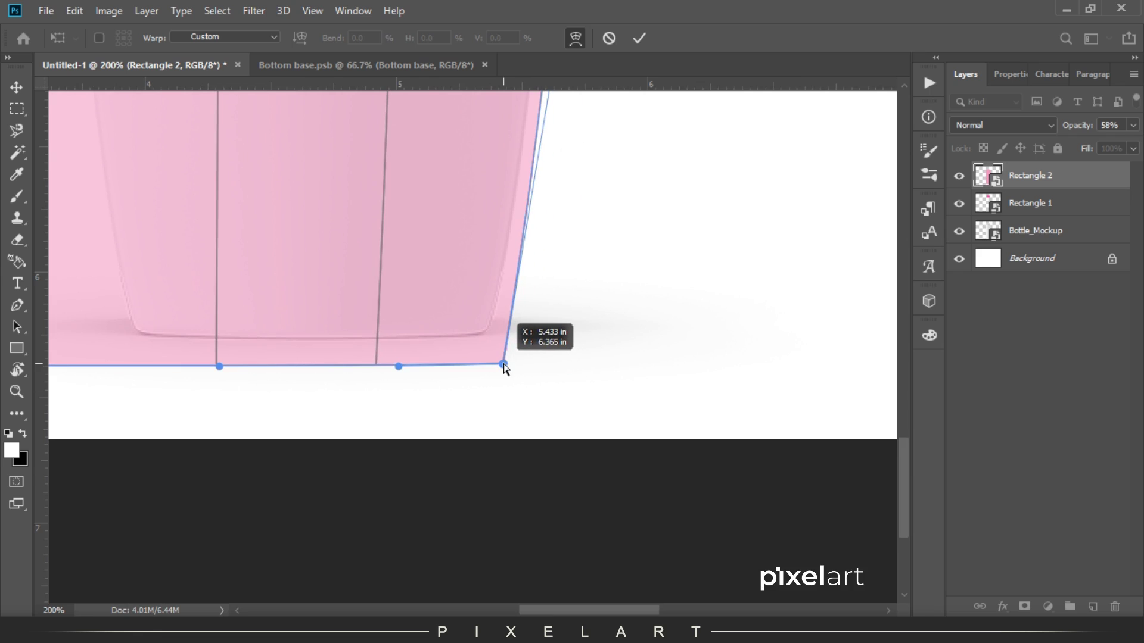
{"action": "scroll", "coordinate": [513, 391], "scroll_direction": "left", "scroll_amount": 5}
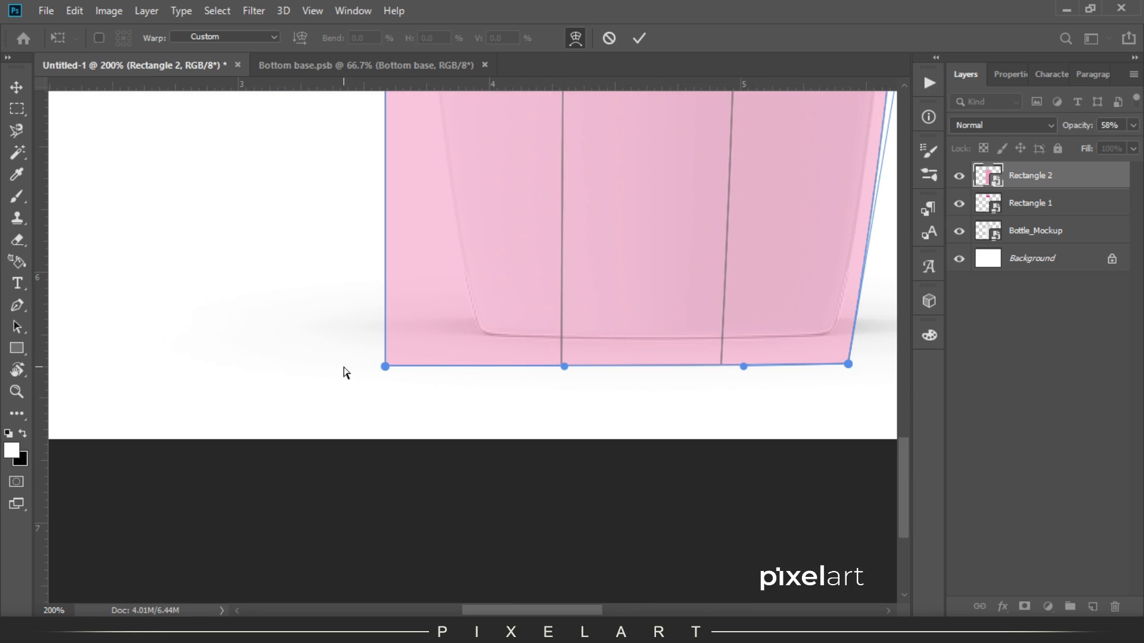
{"action": "left_click_drag", "start_coordinate": [385, 367], "coordinate": [462, 367]}
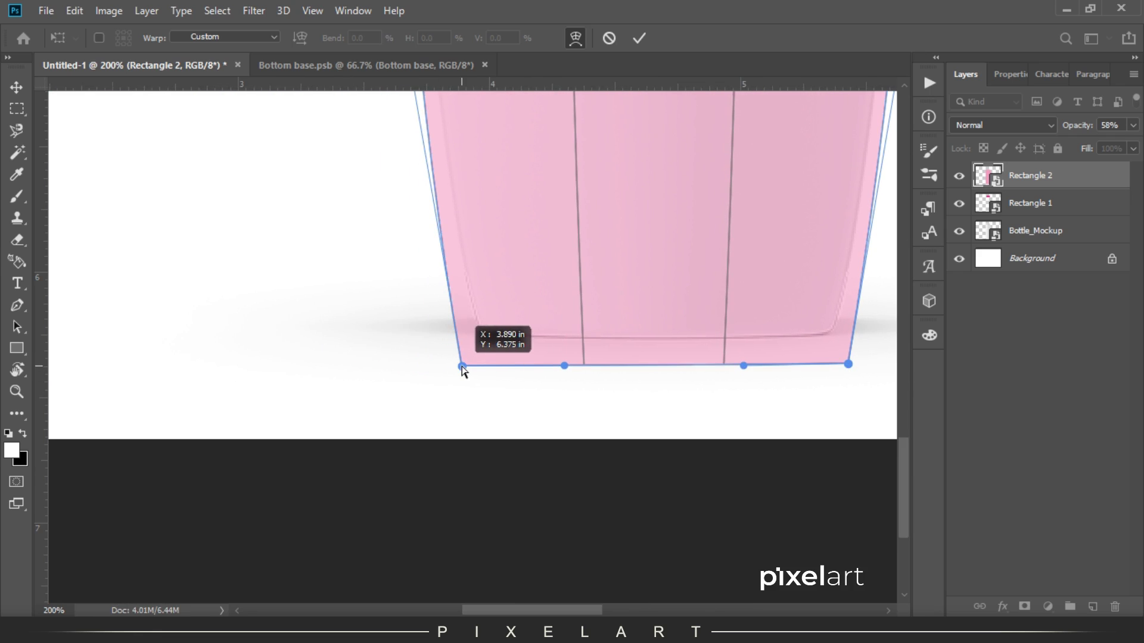
Step: Bend the left edge and top-left corner to follow the bottle, then commit the warp
{"action": "scroll", "coordinate": [527, 359], "scroll_direction": "up", "scroll_amount": 10}
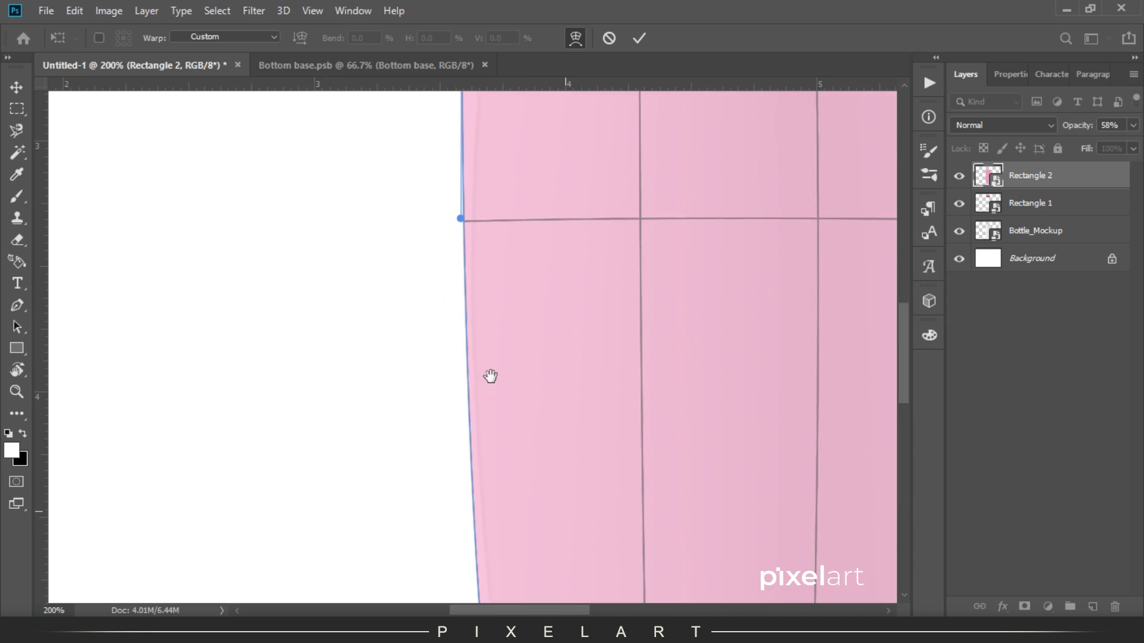
{"action": "left_click_drag", "start_coordinate": [460, 253], "coordinate": [449, 250]}
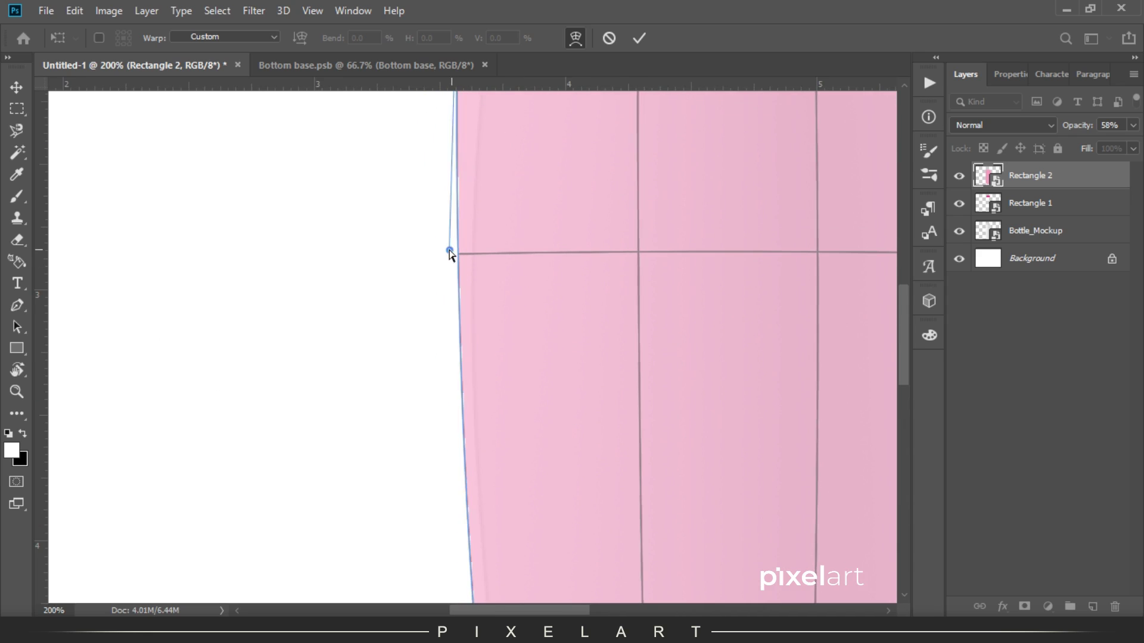
{"action": "scroll", "coordinate": [490, 358], "scroll_direction": "up", "scroll_amount": 4}
{"action": "scroll", "coordinate": [475, 428], "scroll_direction": "up", "scroll_amount": 2}
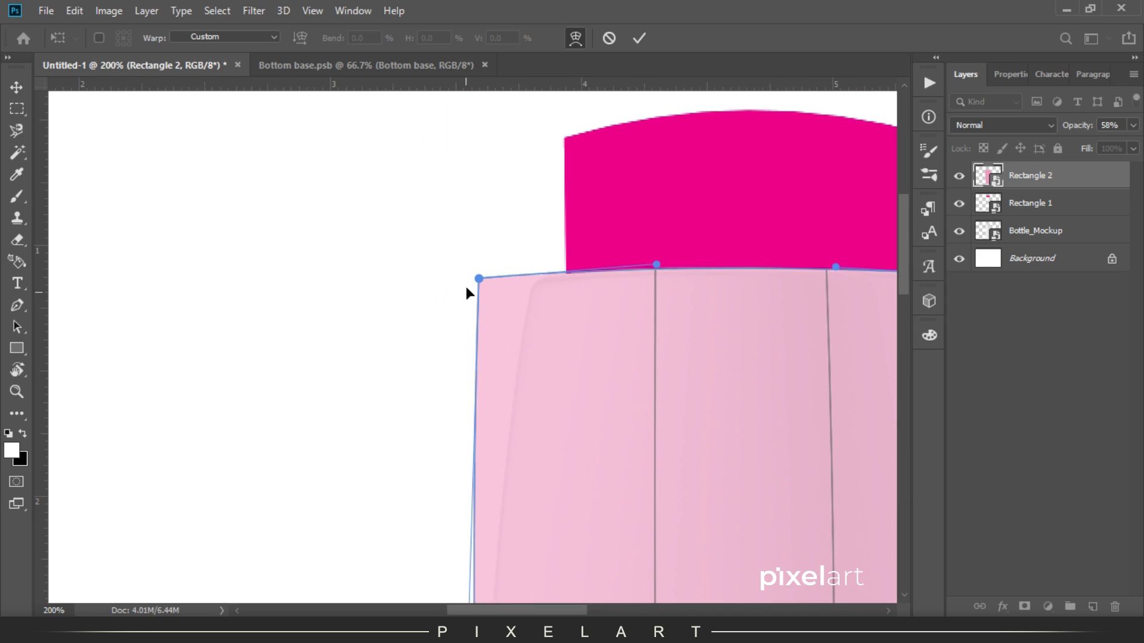
{"action": "left_click_drag", "start_coordinate": [478, 278], "coordinate": [509, 278]}
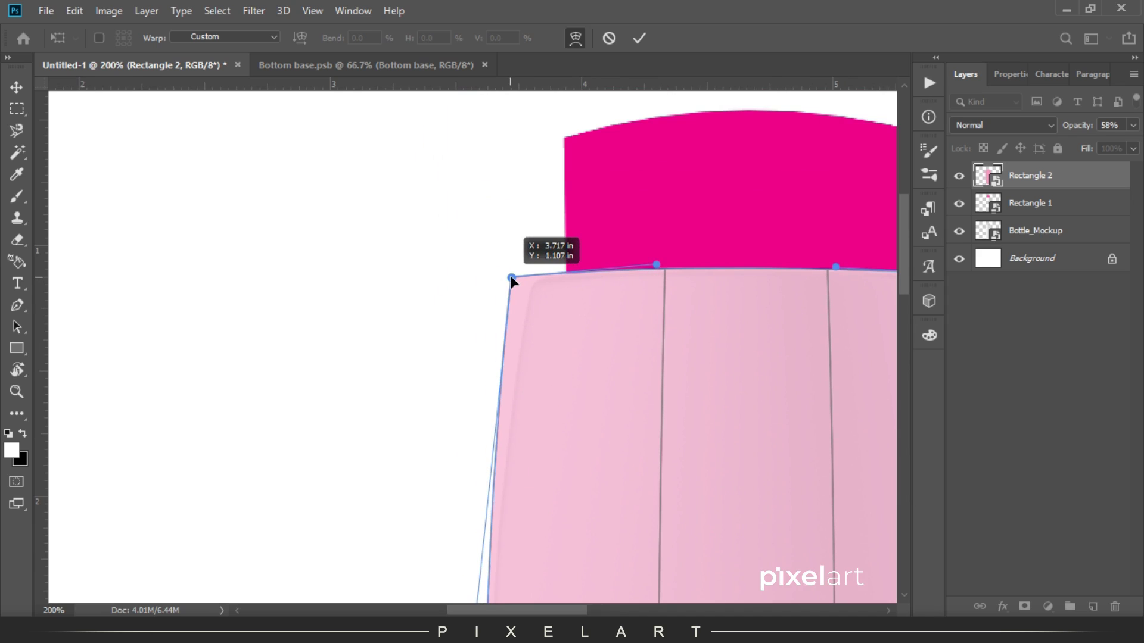
{"action": "left_click_drag", "start_coordinate": [536, 477], "coordinate": [500, 250]}
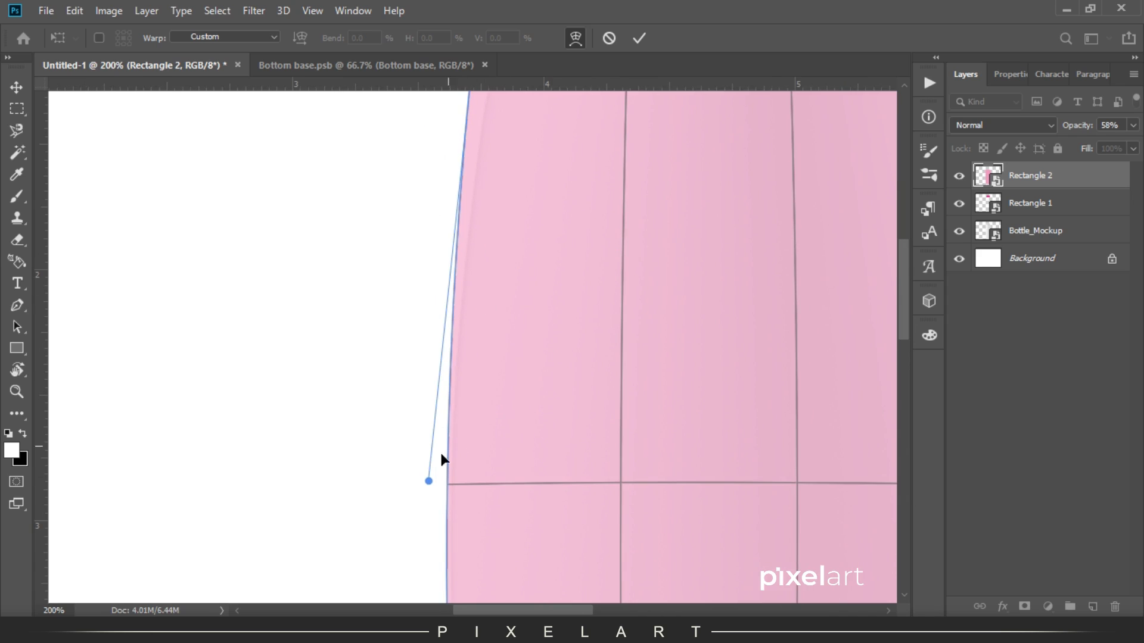
{"action": "left_click_drag", "start_coordinate": [427, 482], "coordinate": [423, 485]}
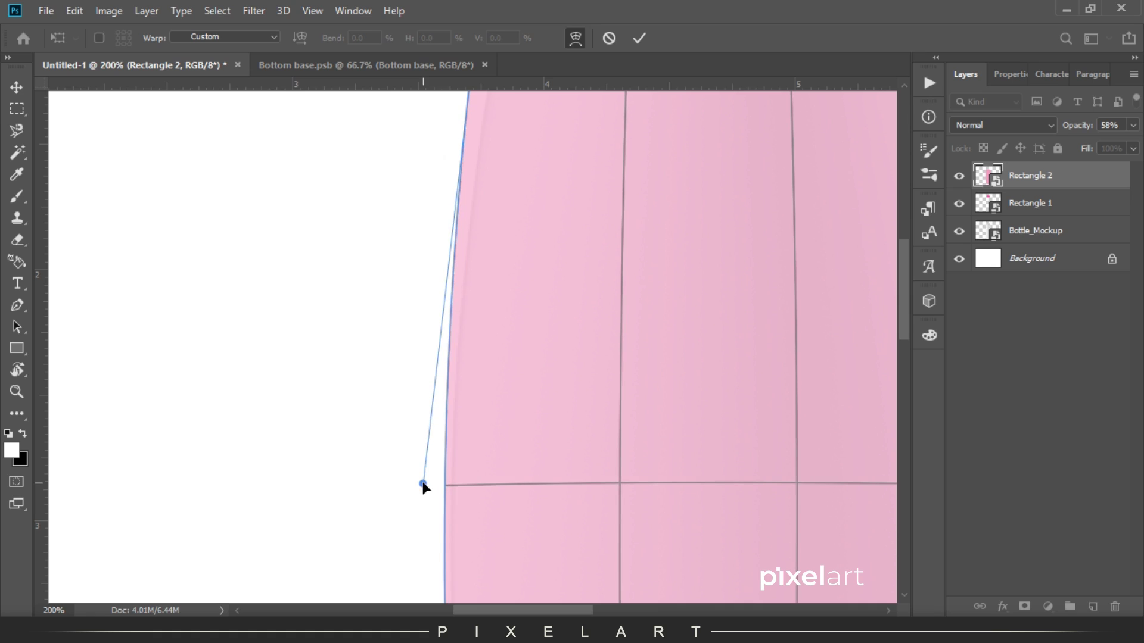
{"action": "left_click", "coordinate": [639, 38]}
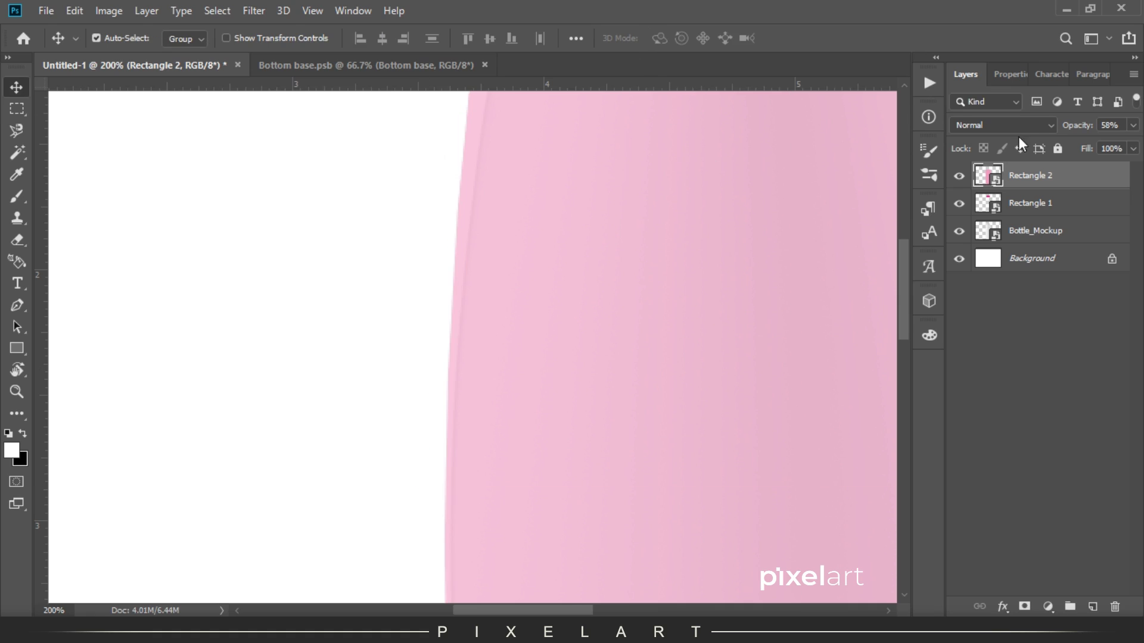
Step: Restore Rectangle 2 to 100% opacity and rename it to 'bottom'
{"action": "left_click_drag", "start_coordinate": [1077, 125], "coordinate": [1138, 122]}
{"action": "key", "text": "ctrl+minus"}
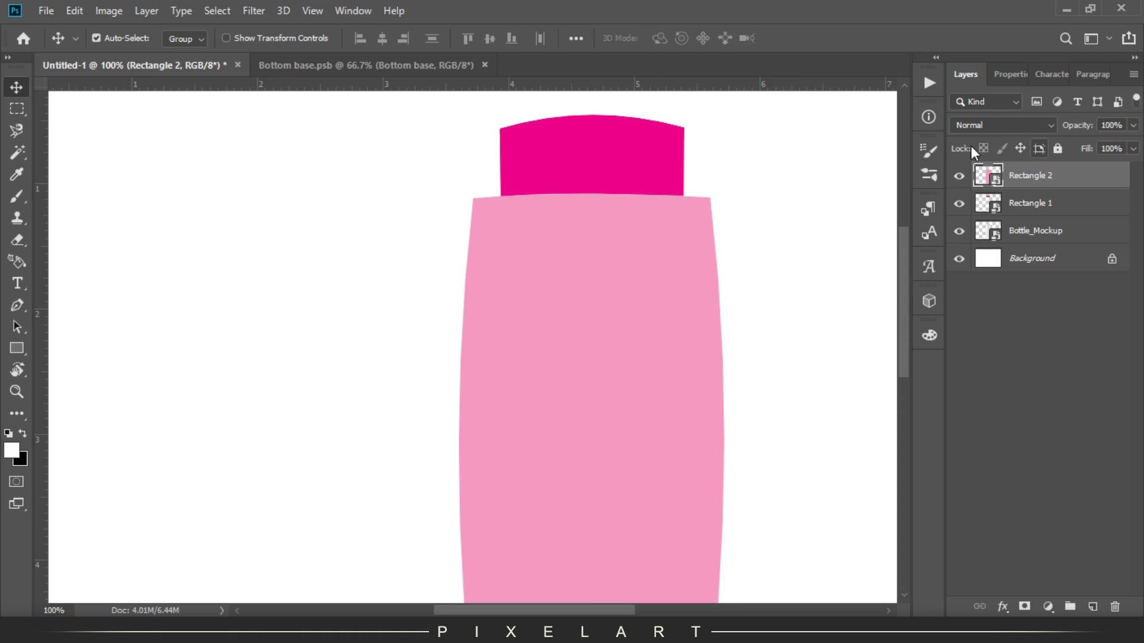
{"action": "double_click", "coordinate": [1031, 178]}
{"action": "type", "text": "bottom"}
{"action": "key", "text": "Return"}
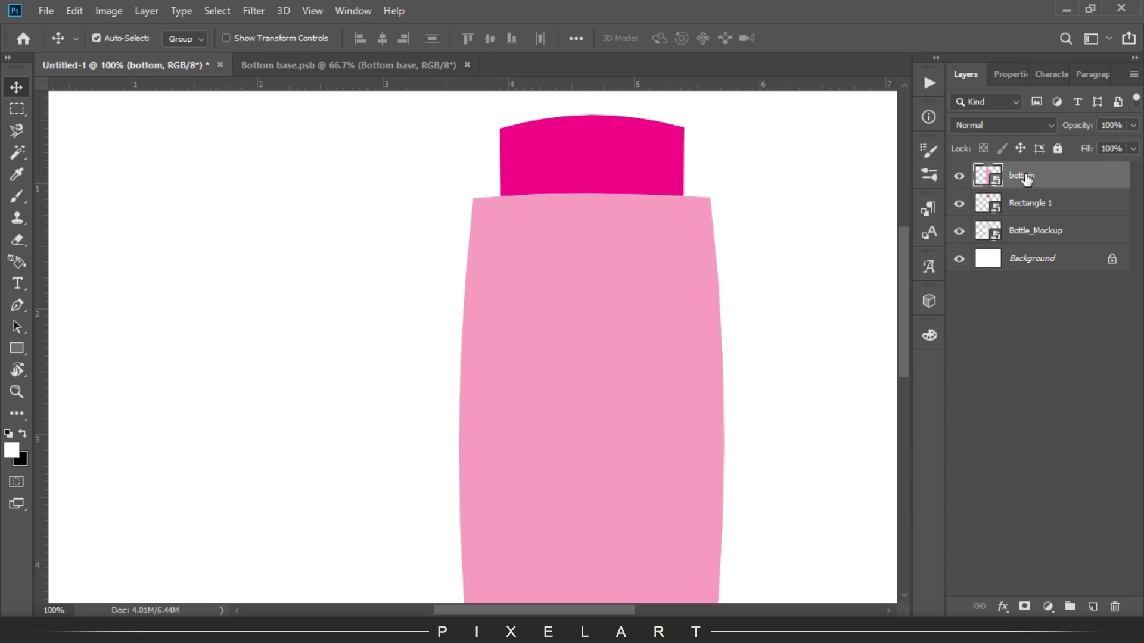
Step: Rename the Rectangle 1 layer to 'cap'
{"action": "double_click", "coordinate": [1042, 204]}
{"action": "type", "text": "ca"}
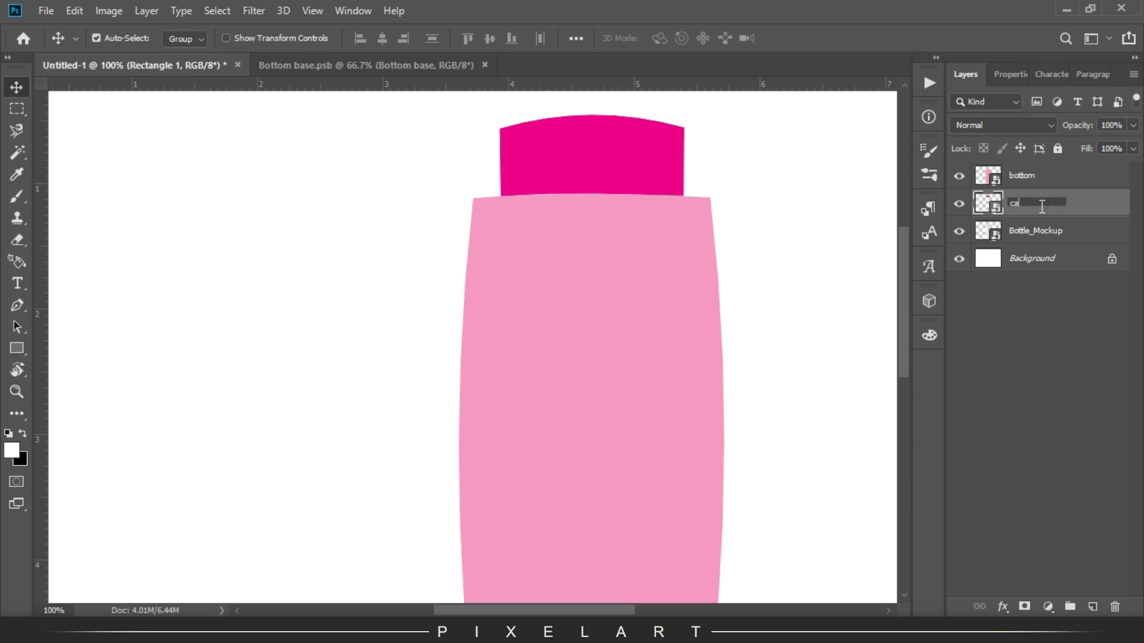
{"action": "type", "text": "p"}
{"action": "key", "text": "Return"}
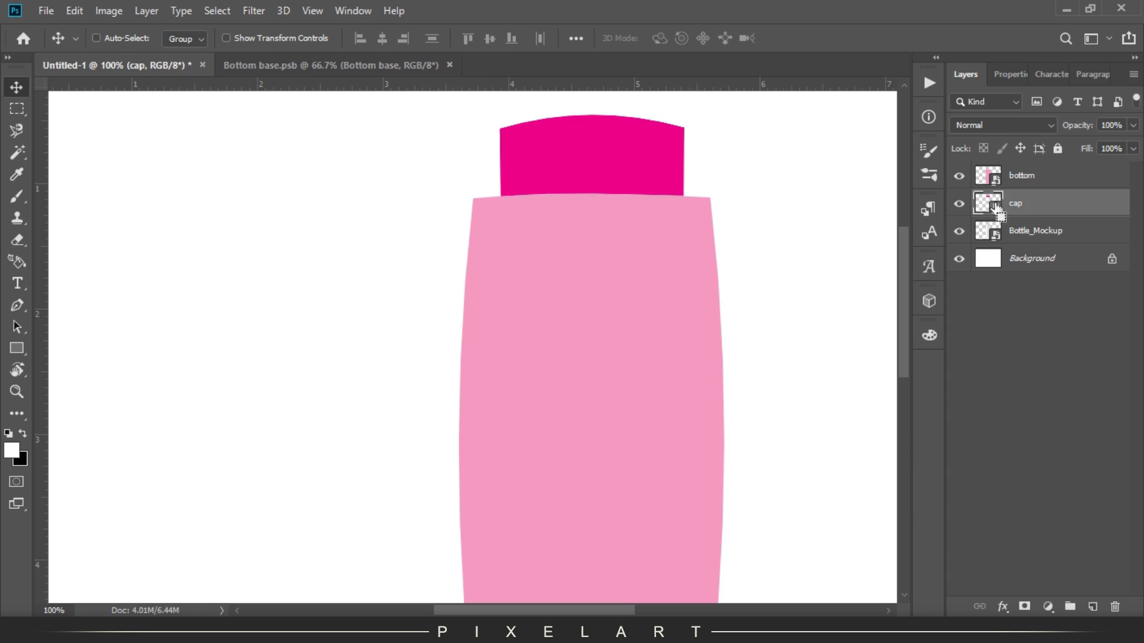
{"action": "left_click", "coordinate": [988, 234], "text": "ctrl"}
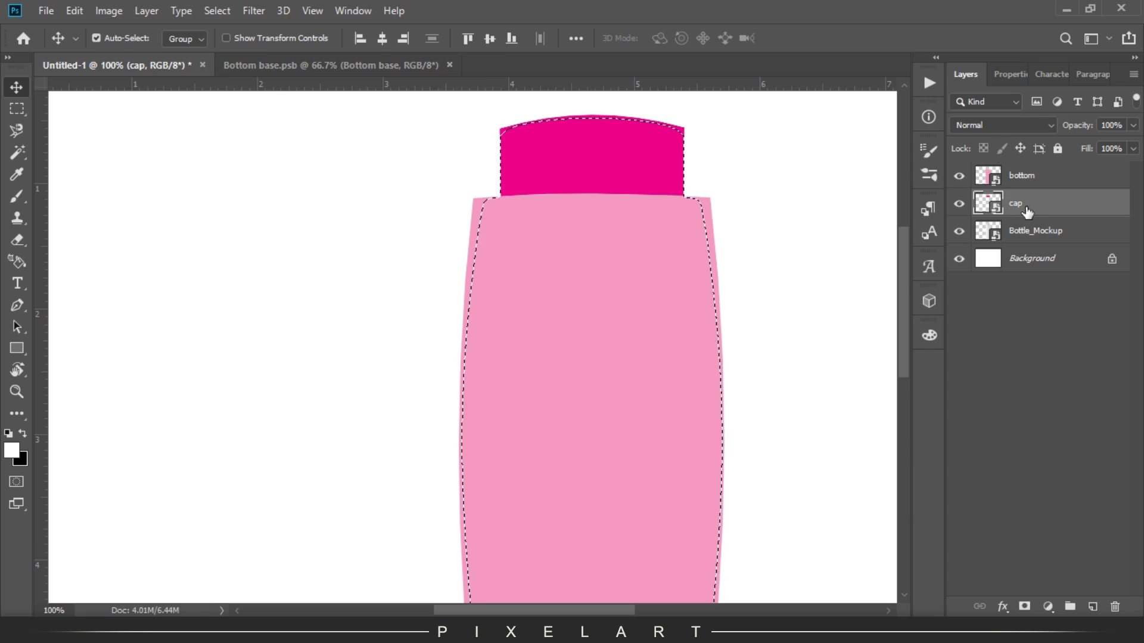
Step: Add layer masks from the bottle outline selection to the cap and bottom layers
{"action": "left_click", "coordinate": [1025, 607]}
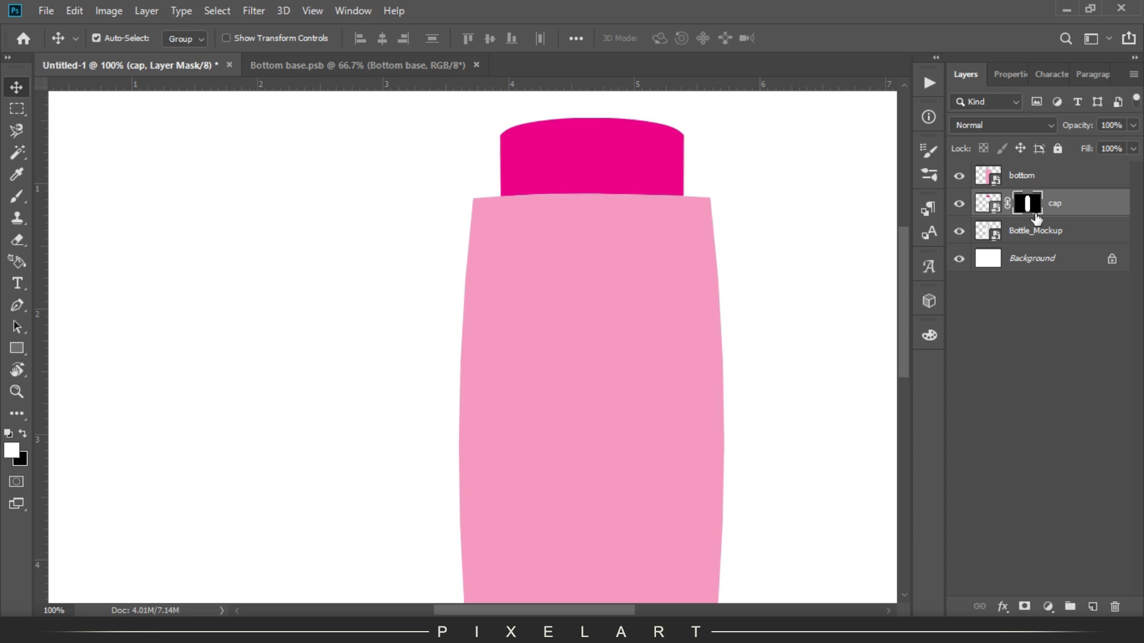
{"action": "left_click", "coordinate": [990, 178], "text": "ctrl"}
{"action": "left_click", "coordinate": [1024, 172]}
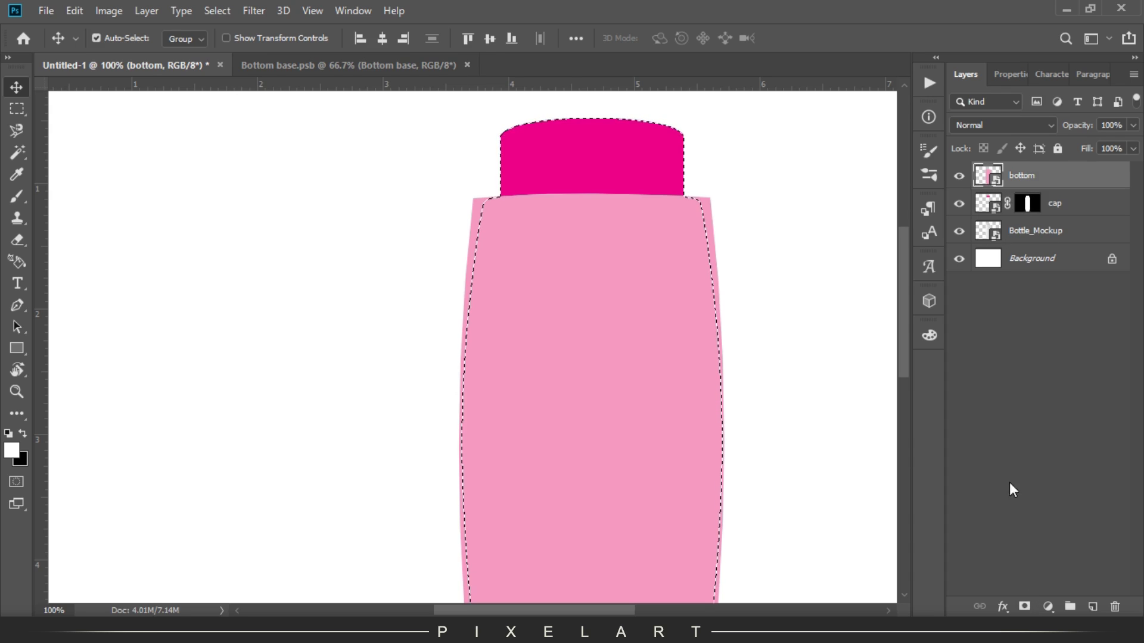
{"action": "left_click", "coordinate": [1025, 607]}
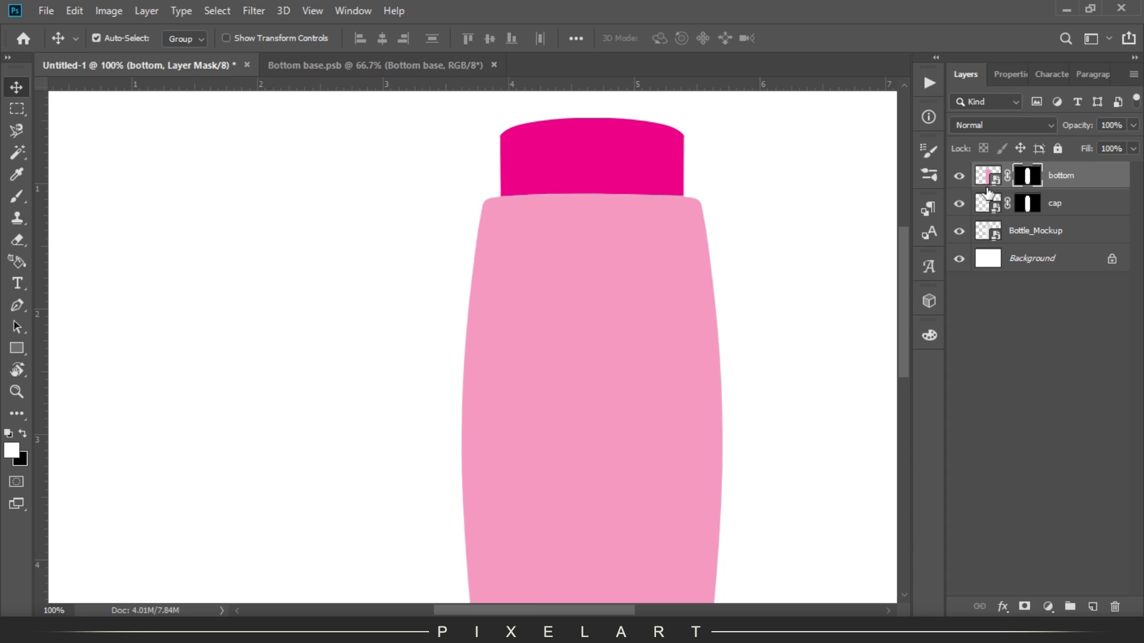
{"action": "left_click", "coordinate": [1058, 204]}
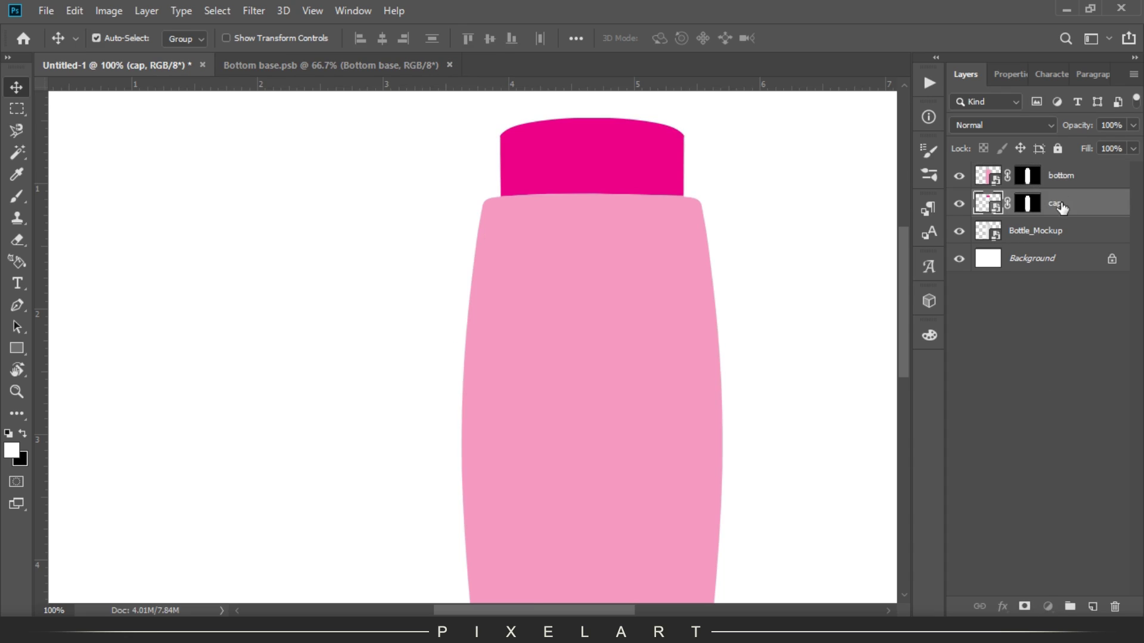
{"action": "mouse_move", "coordinate": [1061, 207]}
{"action": "left_mouse_down"}
{"action": "mouse_move", "coordinate": [1061, 178]}
{"action": "mouse_move", "coordinate": [1061, 214]}
{"action": "left_mouse_up"}
Step: Set both the cap and bottom layers to the Linear Burn blend mode
{"action": "left_click", "coordinate": [1071, 179], "text": "shift"}
{"action": "left_click", "coordinate": [1018, 127]}
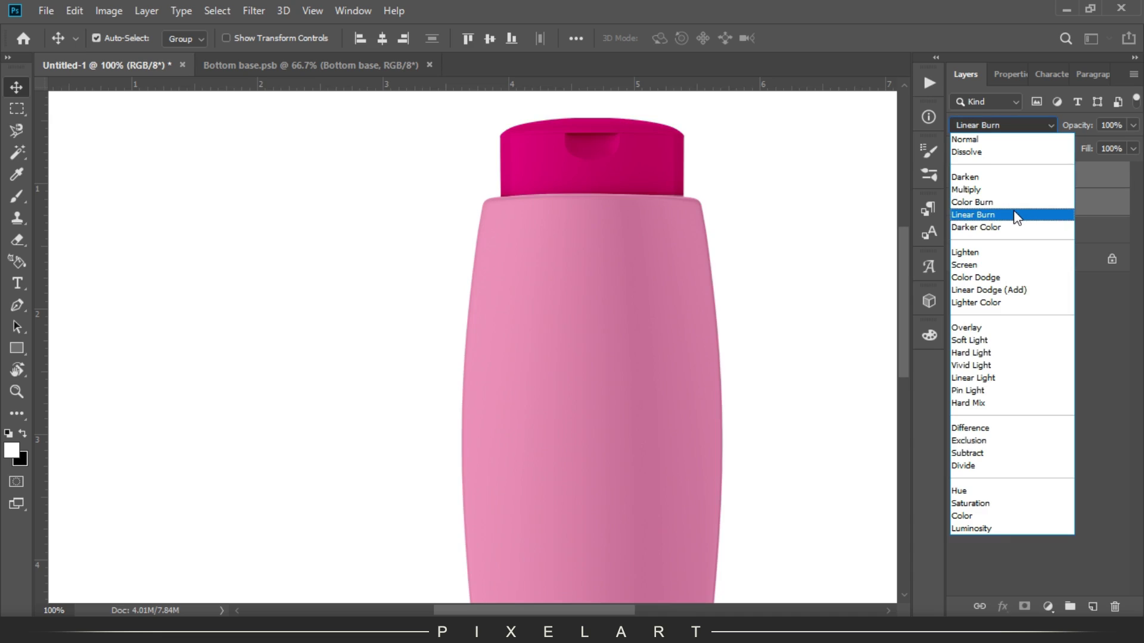
{"action": "left_click", "coordinate": [1016, 215]}
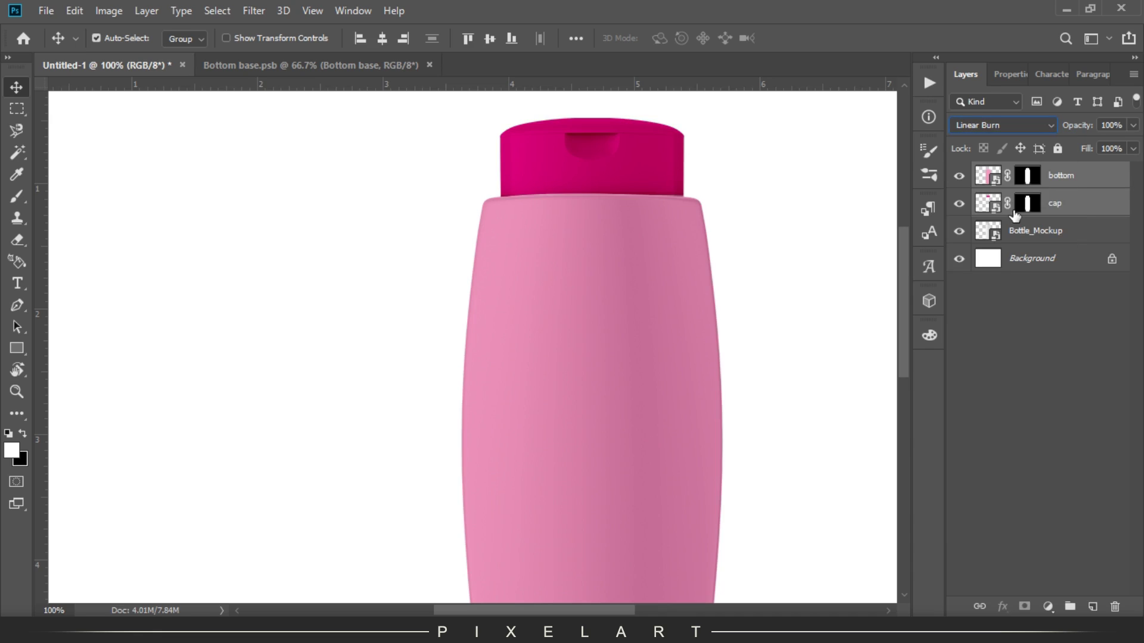
Step: Close the Bottom base document and open the bottom smart object's contents
{"action": "left_click", "coordinate": [18, 109]}
{"action": "left_click", "coordinate": [17, 89]}
{"action": "scroll", "coordinate": [725, 243], "scroll_direction": "down", "scroll_amount": 1}
{"action": "scroll", "coordinate": [725, 242], "scroll_direction": "right", "scroll_amount": 2}
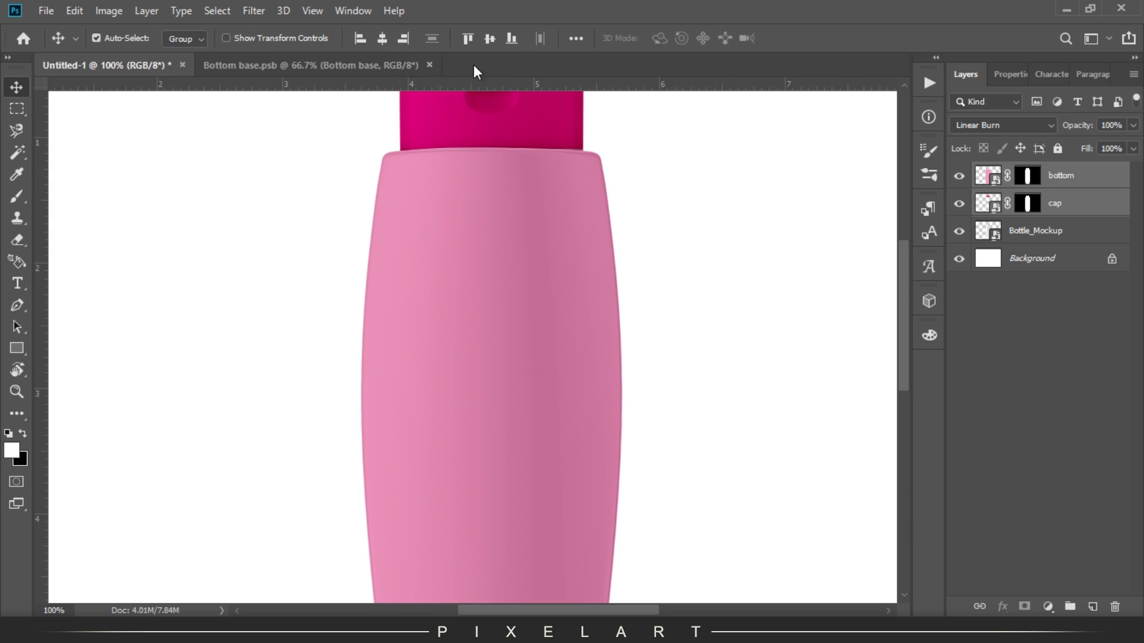
{"action": "left_click", "coordinate": [430, 65]}
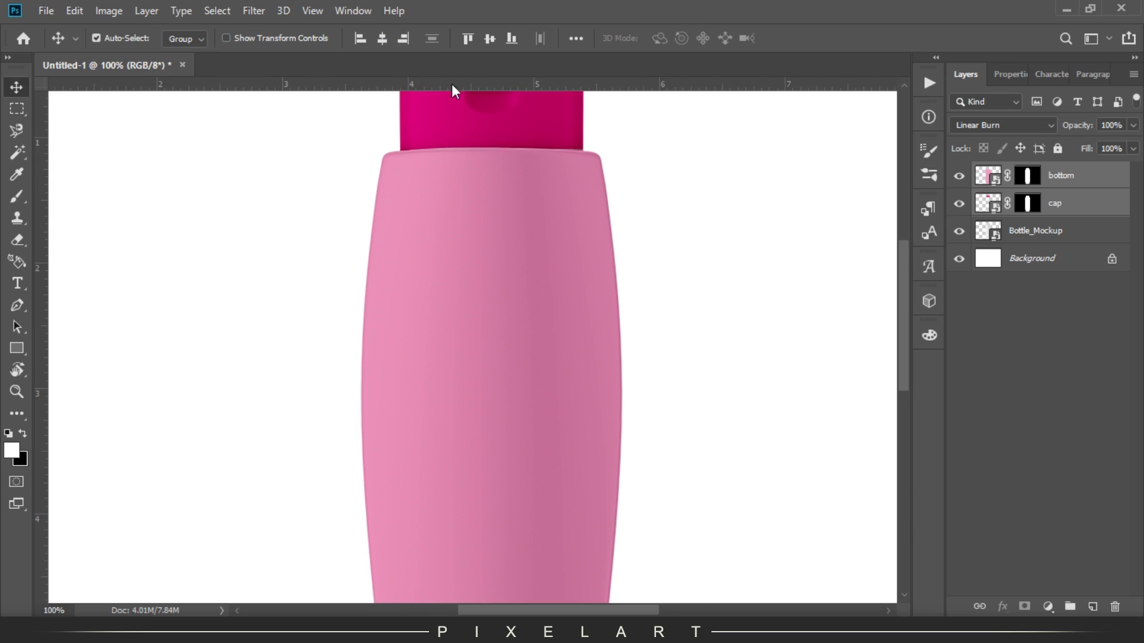
{"action": "double_click", "coordinate": [988, 175]}
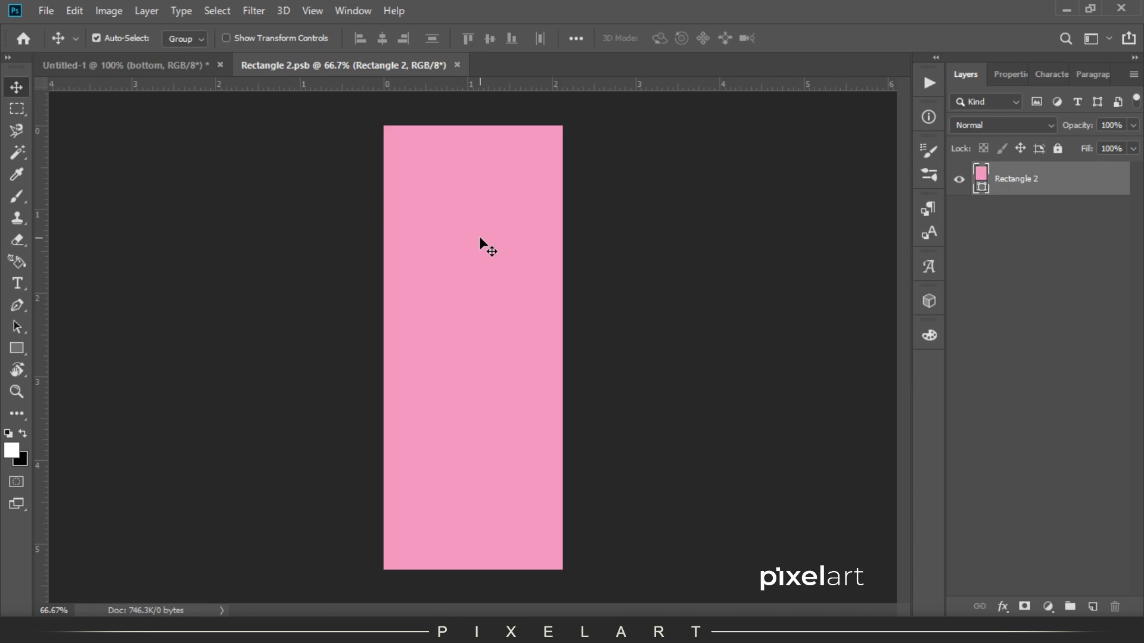
Step: Copy the sakura background image from the browser
{"action": "key", "text": "alt+Tab"}
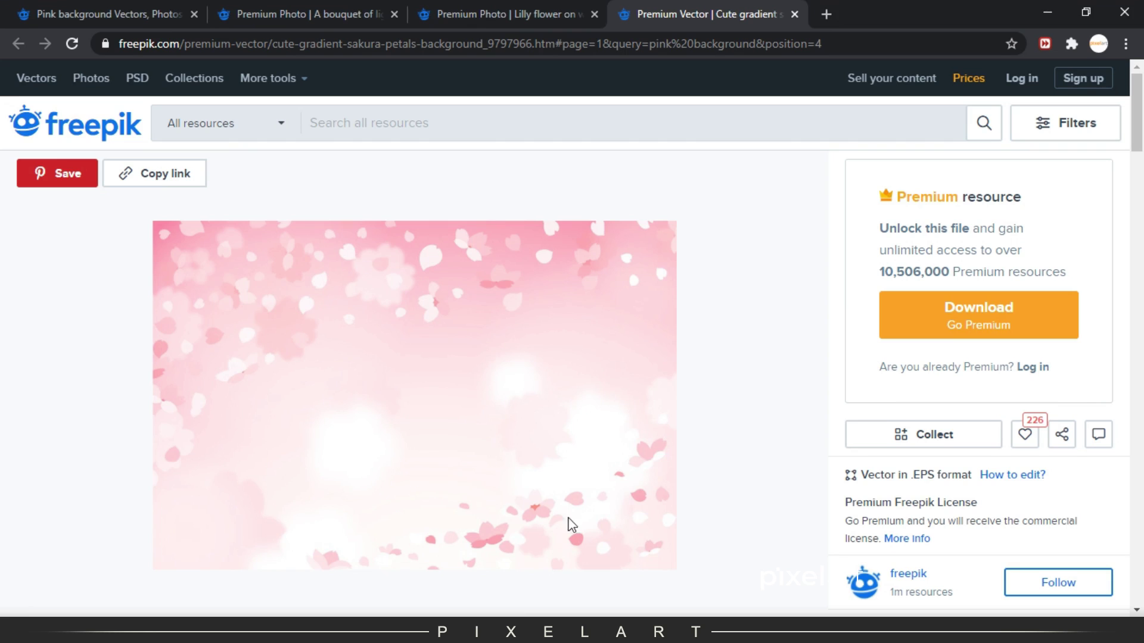
{"action": "scroll", "coordinate": [659, 365], "scroll_direction": "down", "scroll_amount": 3}
{"action": "scroll", "coordinate": [625, 358], "scroll_direction": "up", "scroll_amount": 3}
{"action": "right_click", "coordinate": [435, 387]}
{"action": "left_click", "coordinate": [485, 434]}
Step: Paste the sakura image, scale it to about 120% and place it at the rectangle's top
{"action": "key", "text": "alt+Tab"}
{"action": "key", "text": "ctrl+v"}
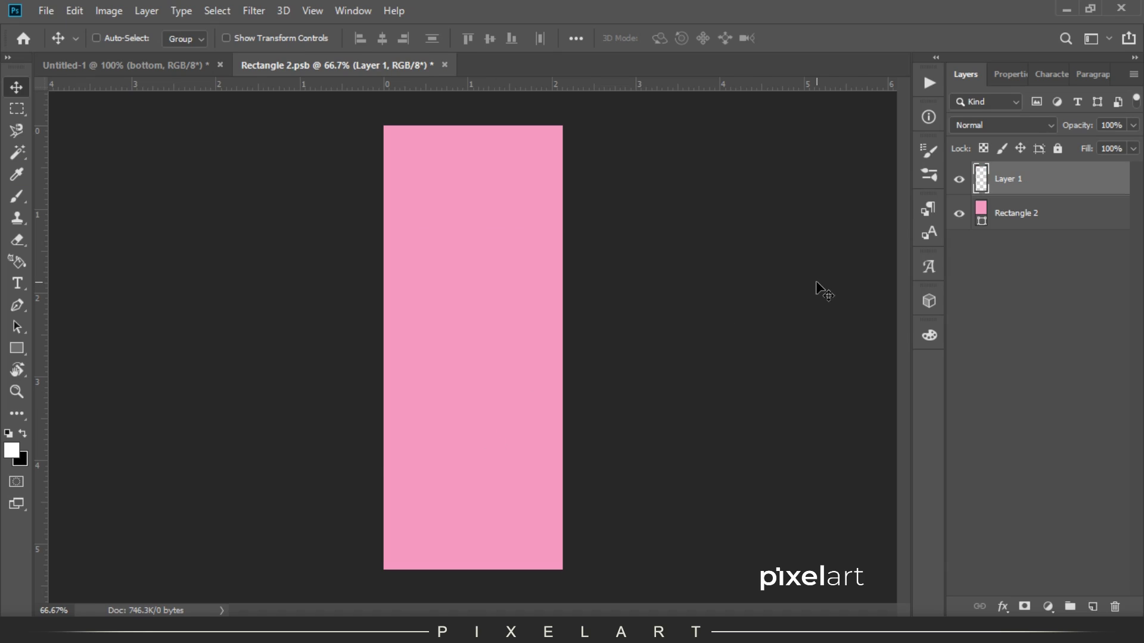
{"action": "key", "text": "ctrl+t"}
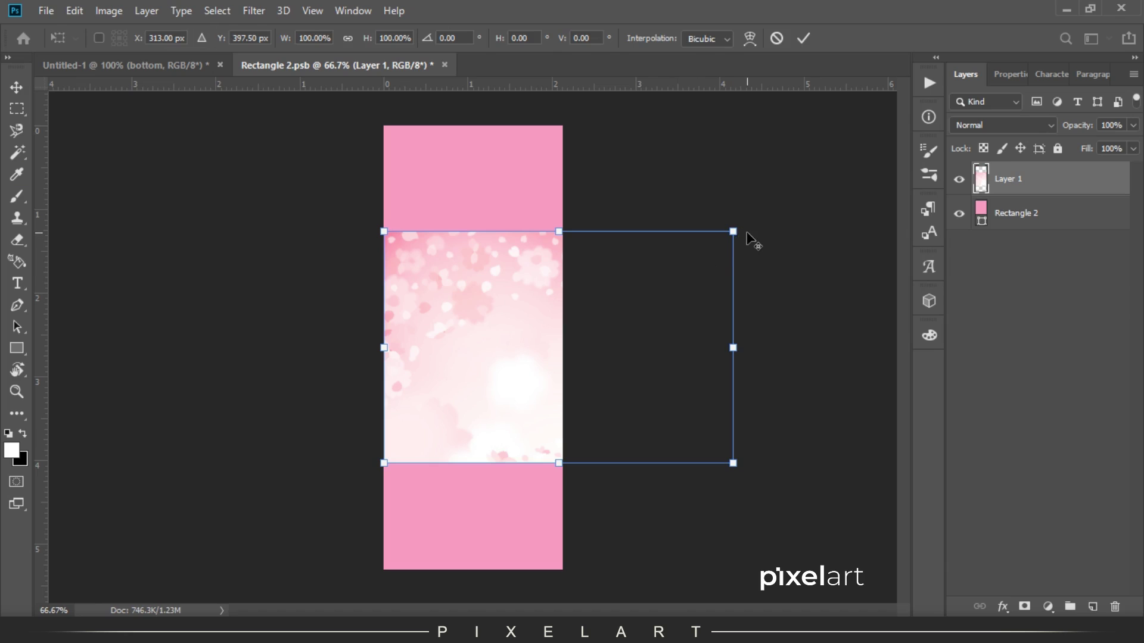
{"action": "left_click_drag", "start_coordinate": [734, 233], "coordinate": [889, 117]}
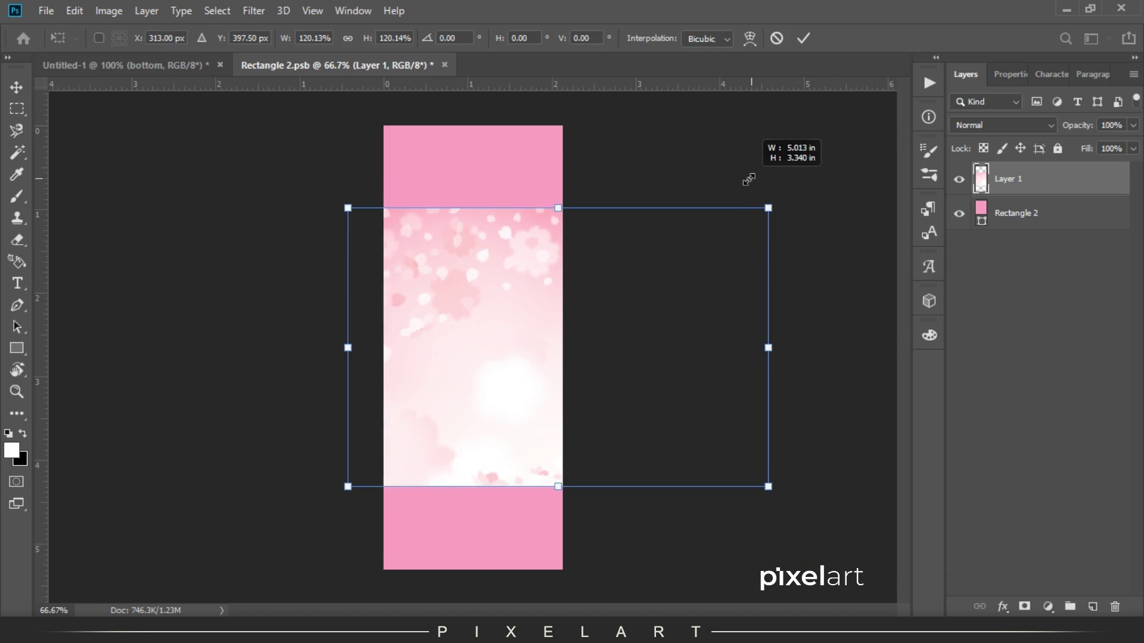
{"action": "left_click_drag", "start_coordinate": [890, 117], "coordinate": [754, 201]}
{"action": "mouse_move", "coordinate": [638, 312]}
{"action": "left_mouse_down"}
{"action": "mouse_move", "coordinate": [524, 238]}
{"action": "mouse_move", "coordinate": [656, 259]}
{"action": "left_mouse_up"}
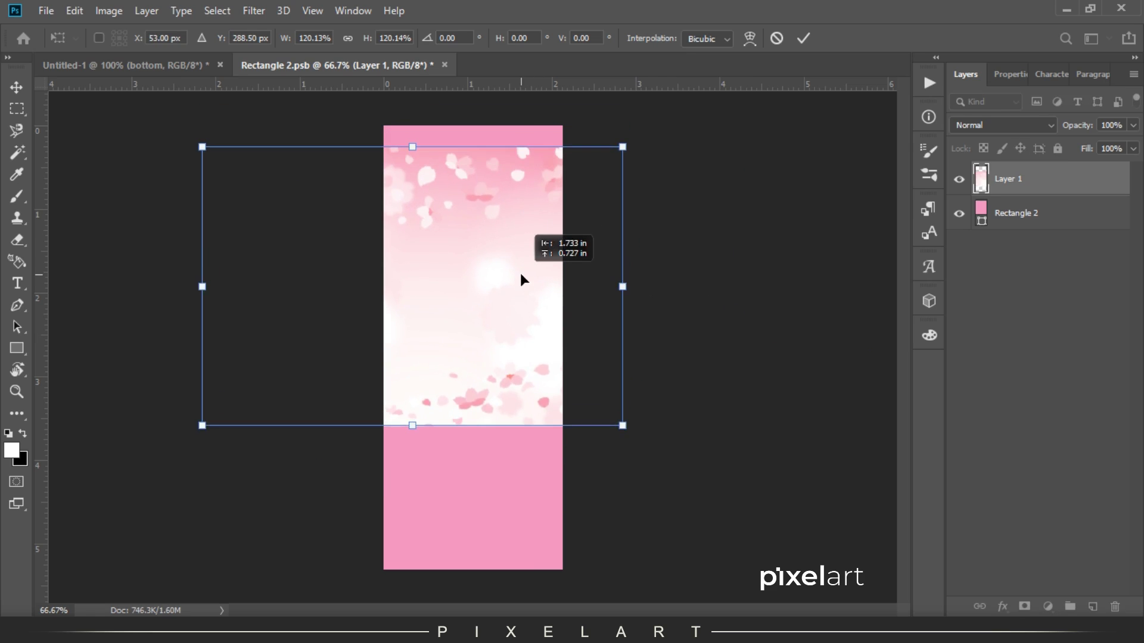
{"action": "left_click_drag", "start_coordinate": [657, 261], "coordinate": [659, 264]}
{"action": "key", "text": "Return"}
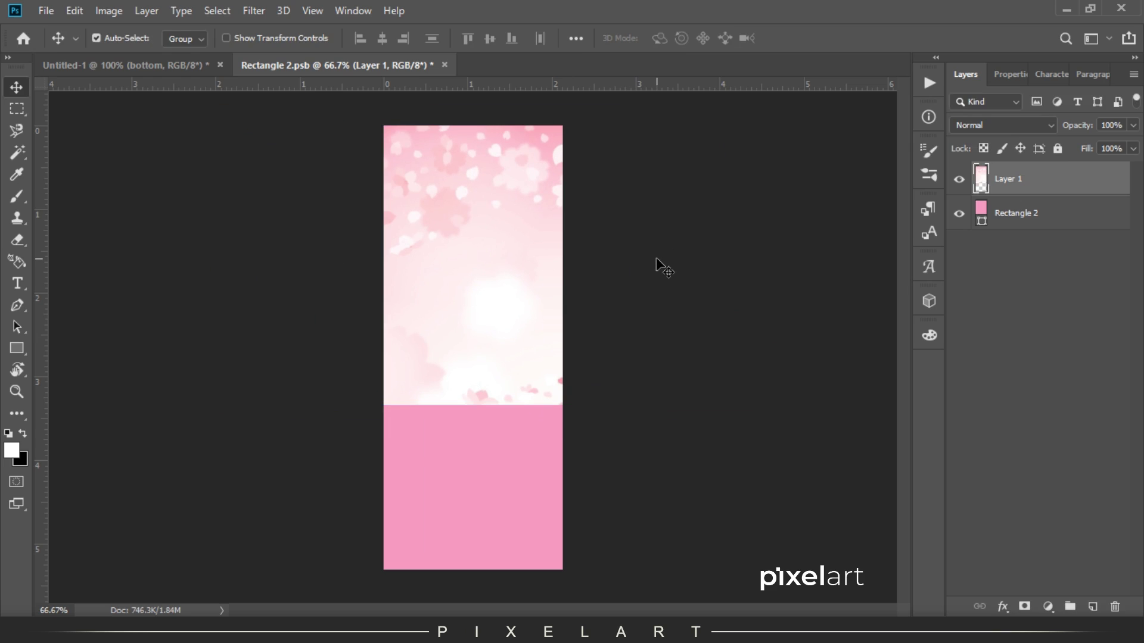
Step: Duplicate the sakura layer and move the copy down over the lower pink area
{"action": "key", "text": "ctrl+j"}
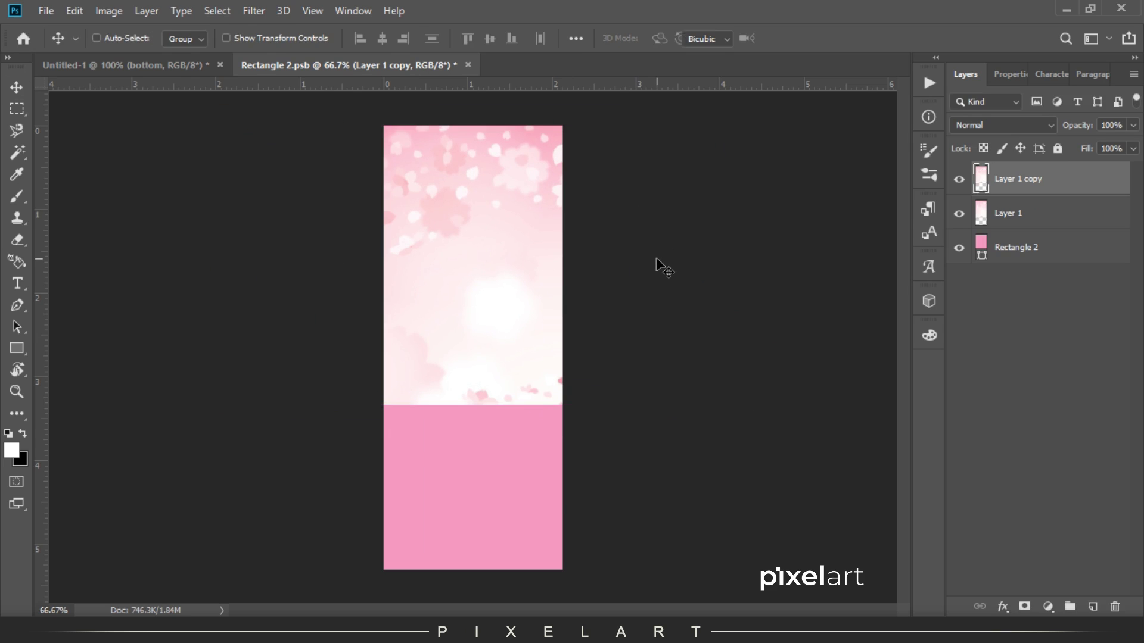
{"action": "key", "text": "ctrl+t"}
{"action": "mouse_move", "coordinate": [610, 318]}
{"action": "left_mouse_down"}
{"action": "mouse_move", "coordinate": [472, 462]}
{"action": "mouse_move", "coordinate": [459, 457]}
{"action": "left_mouse_up"}
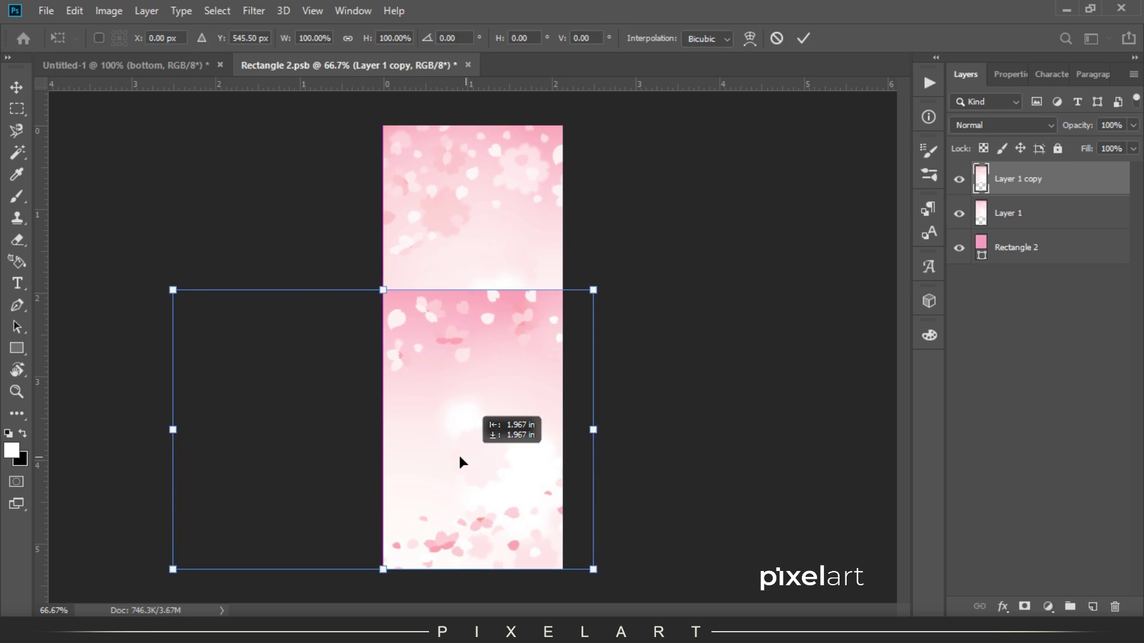
{"action": "left_click_drag", "start_coordinate": [533, 428], "coordinate": [604, 430]}
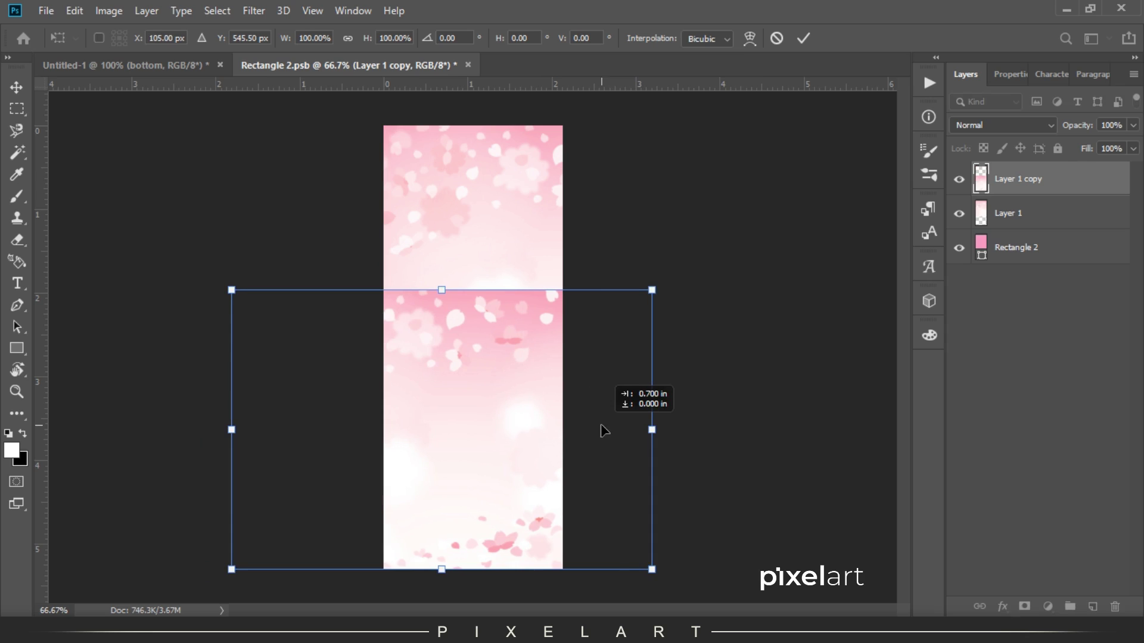
{"action": "left_click_drag", "start_coordinate": [604, 430], "coordinate": [579, 431]}
{"action": "key", "text": "Return"}
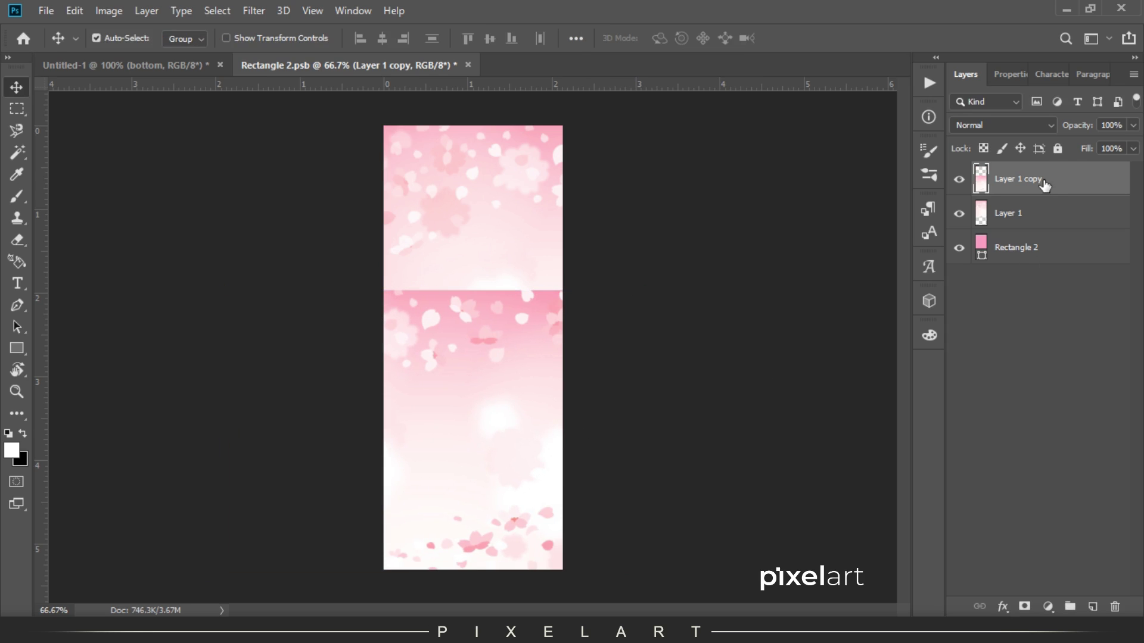
{"action": "key", "text": "e"}
{"action": "key", "text": "bracketright"}
{"action": "key", "text": "bracketright"}
{"action": "key", "text": "bracketright"}
{"action": "key", "text": "bracketright"}
{"action": "key", "text": "bracketright"}
{"action": "key", "text": "bracketright"}
Step: Try erasing the hard seam between the copies, undo it, and pick a soft round brush tip
{"action": "left_click", "coordinate": [589, 326]}
{"action": "left_click_drag", "start_coordinate": [542, 324], "coordinate": [276, 332]}
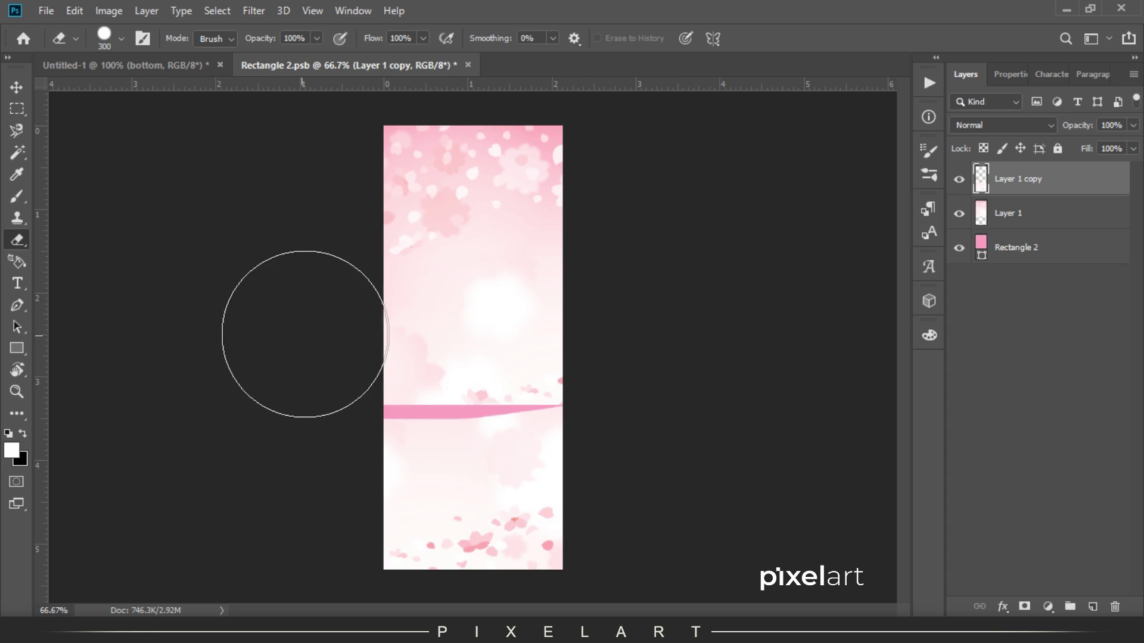
{"action": "key", "text": "ctrl+z"}
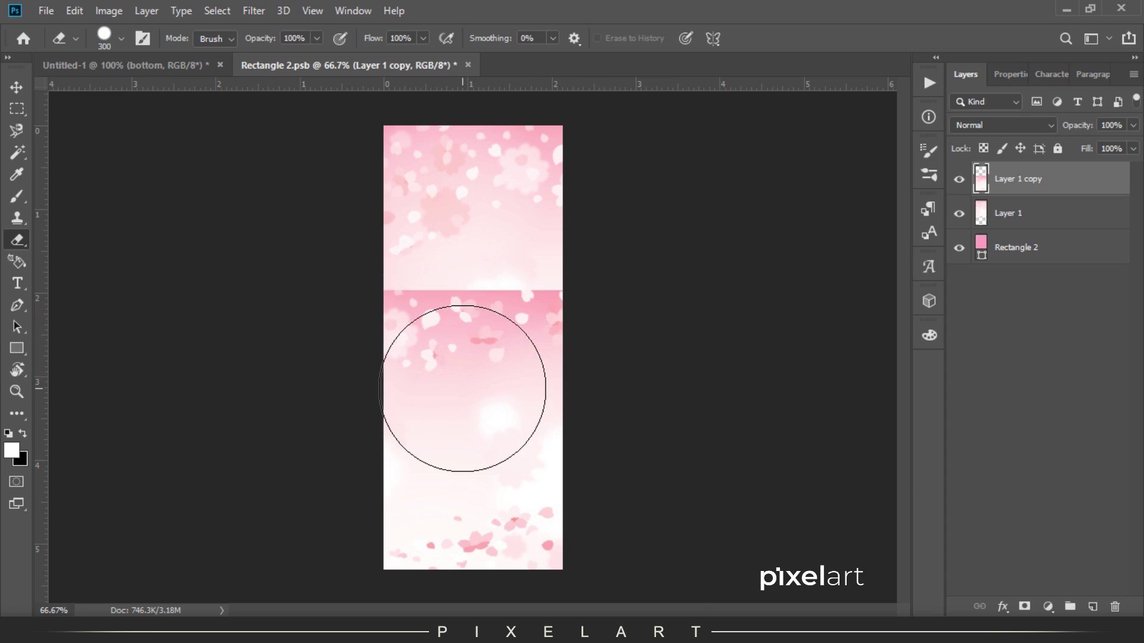
{"action": "right_click", "coordinate": [468, 375]}
{"action": "double_click", "coordinate": [589, 519]}
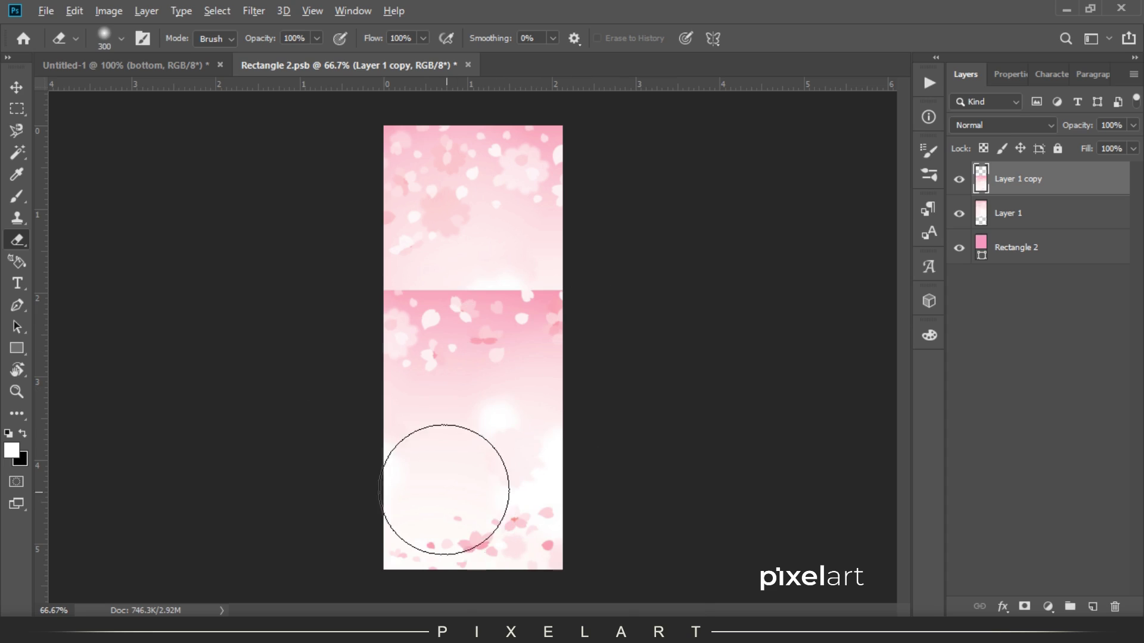
Step: Paint over the middle seam with a large soft brush in sampled light pink
{"action": "left_click", "coordinate": [16, 87]}
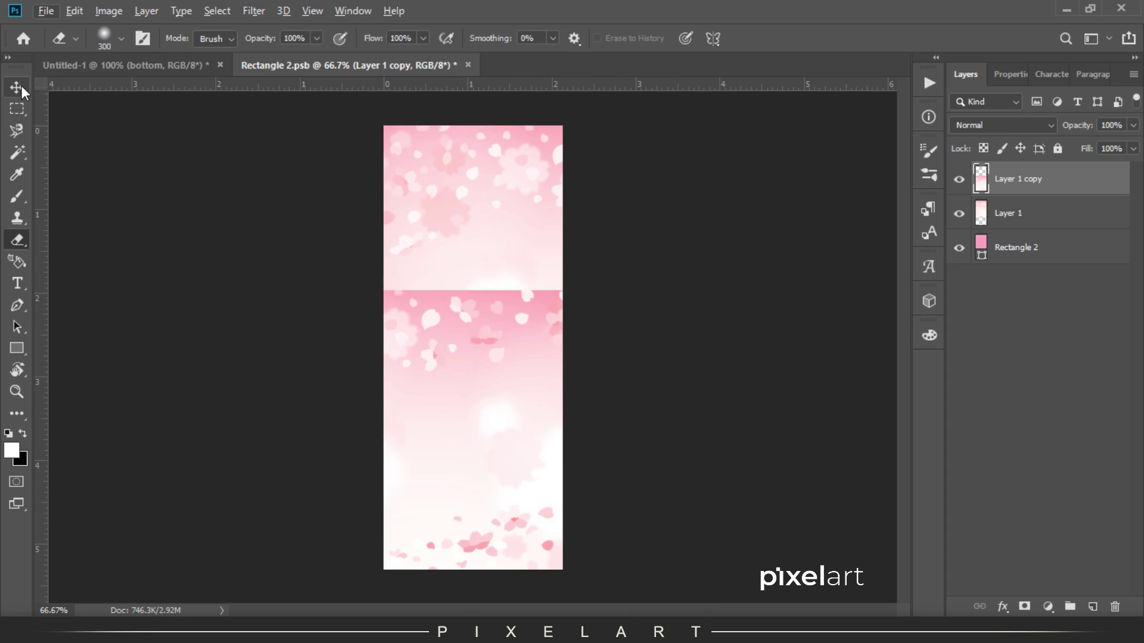
{"action": "key", "text": "b"}
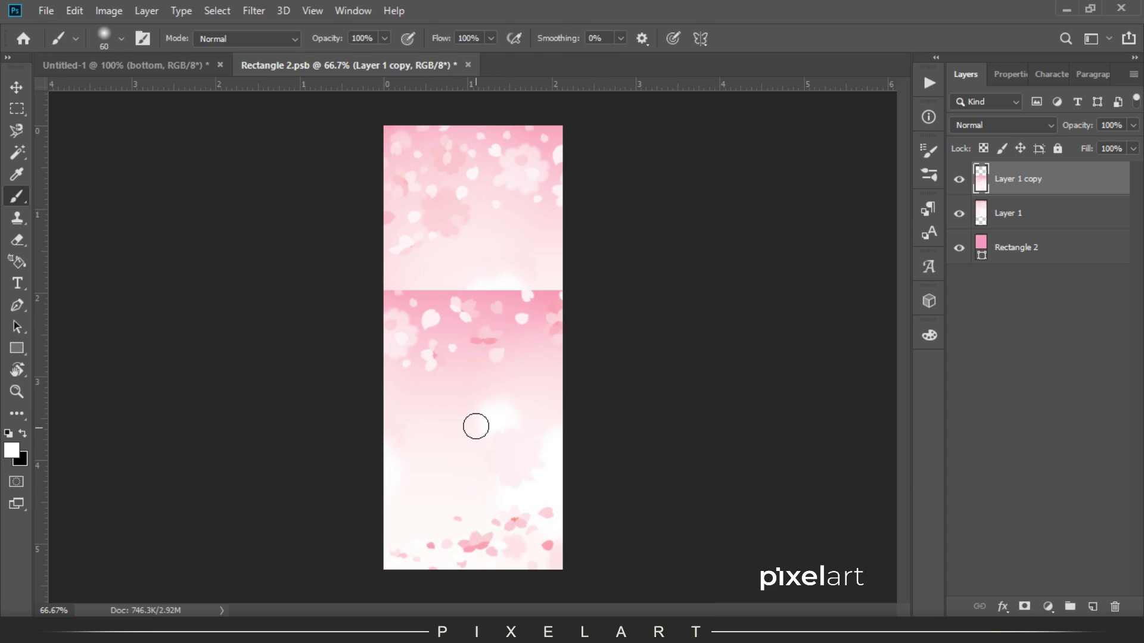
{"action": "key", "text": "bracketright"}
{"action": "key", "text": "bracketright"}
{"action": "key", "text": "bracketright"}
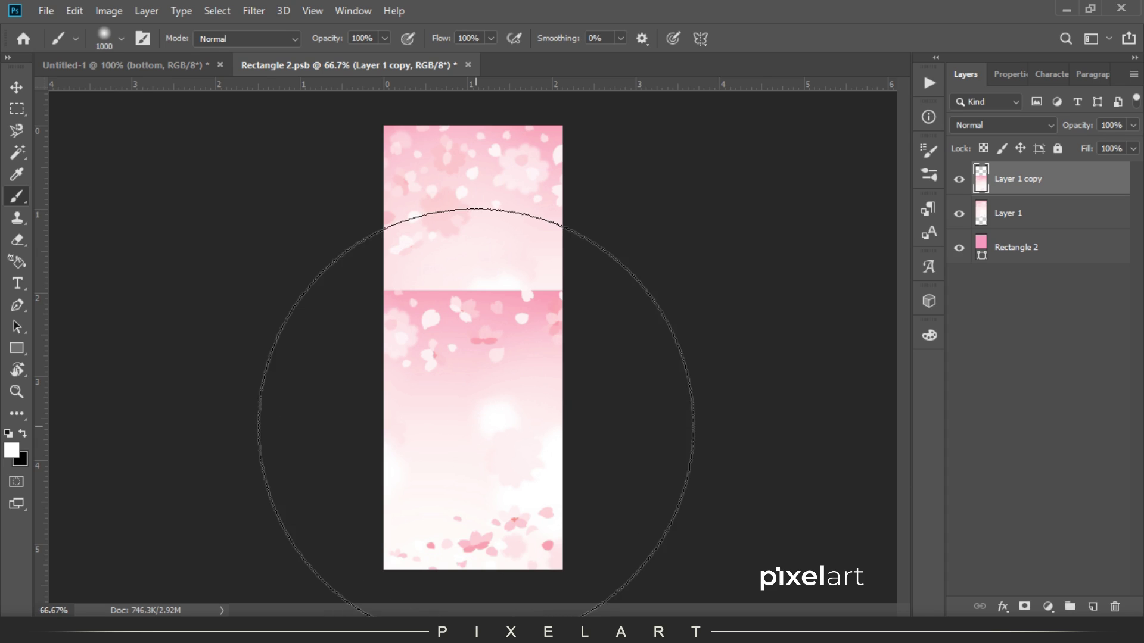
{"action": "left_click", "coordinate": [438, 468], "text": "alt"}
{"action": "mouse_move", "coordinate": [417, 334]}
{"action": "left_mouse_down"}
{"action": "mouse_move", "coordinate": [622, 326]}
{"action": "mouse_move", "coordinate": [301, 383]}
{"action": "left_mouse_up"}
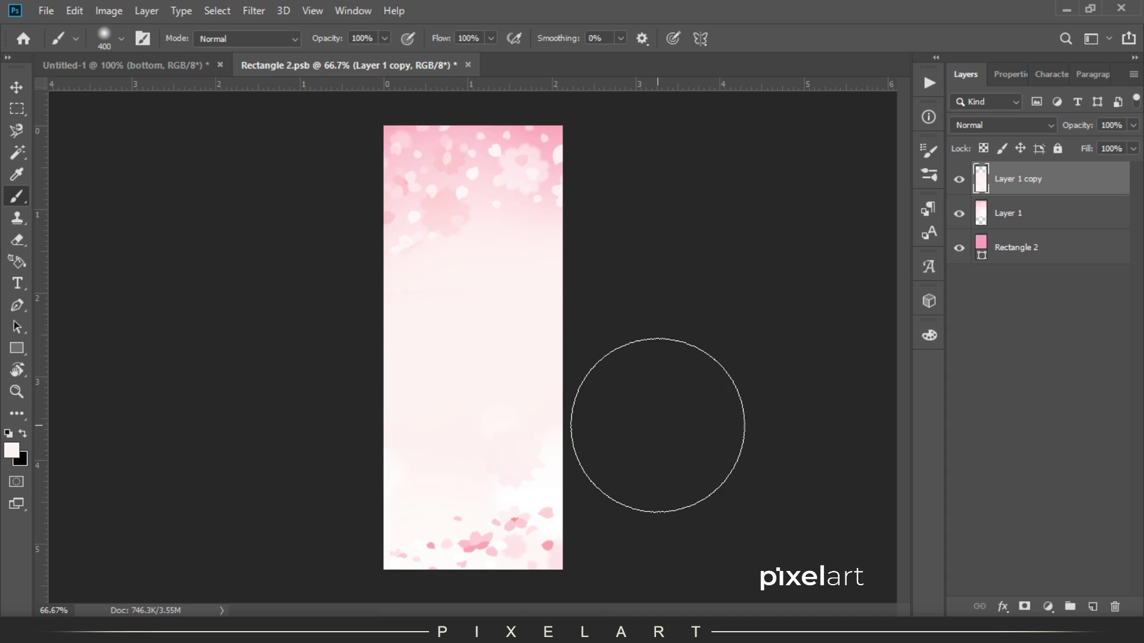
{"action": "left_click", "coordinate": [17, 87]}
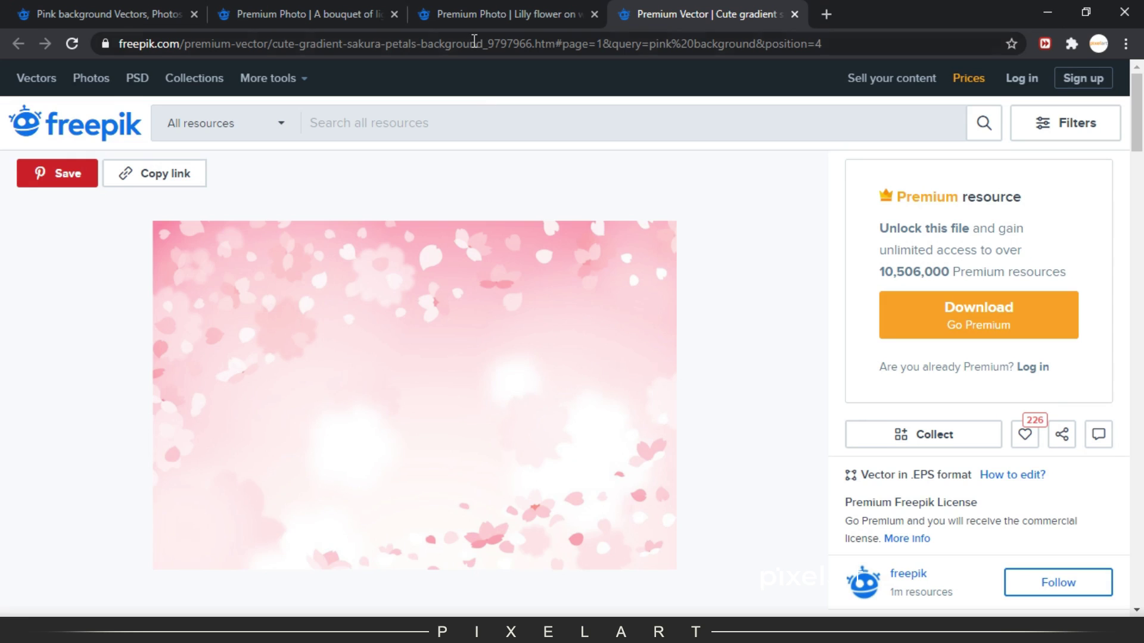
Step: Copy the pink lily photo from the Freepik Lilly flower page and return to Photoshop
{"action": "left_click", "coordinate": [475, 8]}
{"action": "scroll", "coordinate": [471, 291], "scroll_direction": "down", "scroll_amount": 3}
{"action": "scroll", "coordinate": [471, 291], "scroll_direction": "down", "scroll_amount": 3}
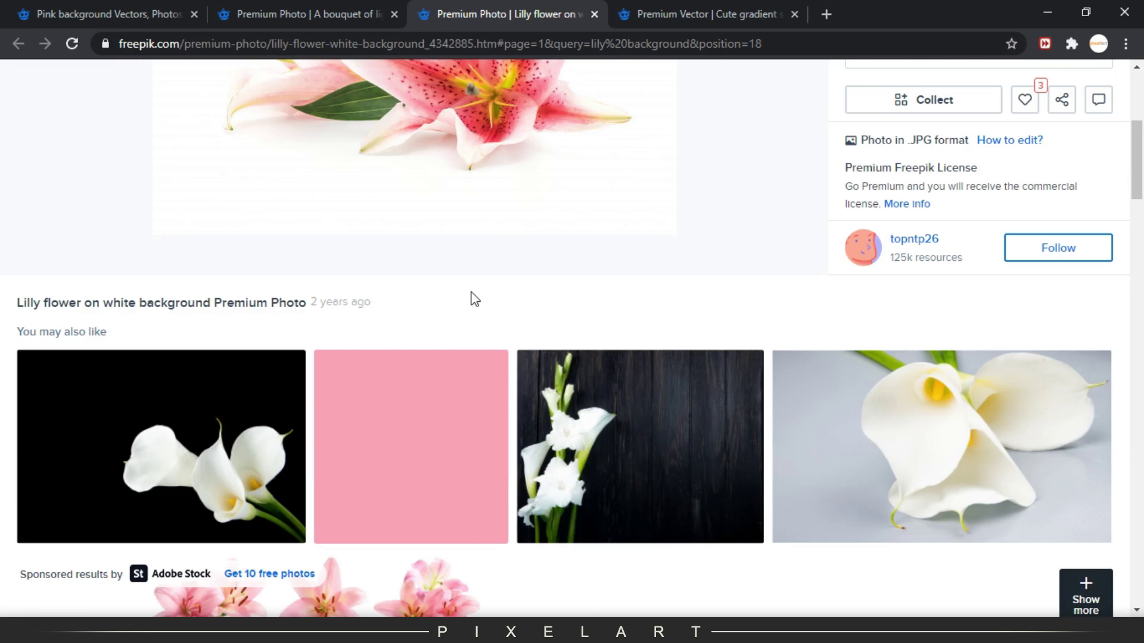
{"action": "scroll", "coordinate": [470, 292], "scroll_direction": "up", "scroll_amount": 3}
{"action": "scroll", "coordinate": [478, 248], "scroll_direction": "up", "scroll_amount": 3}
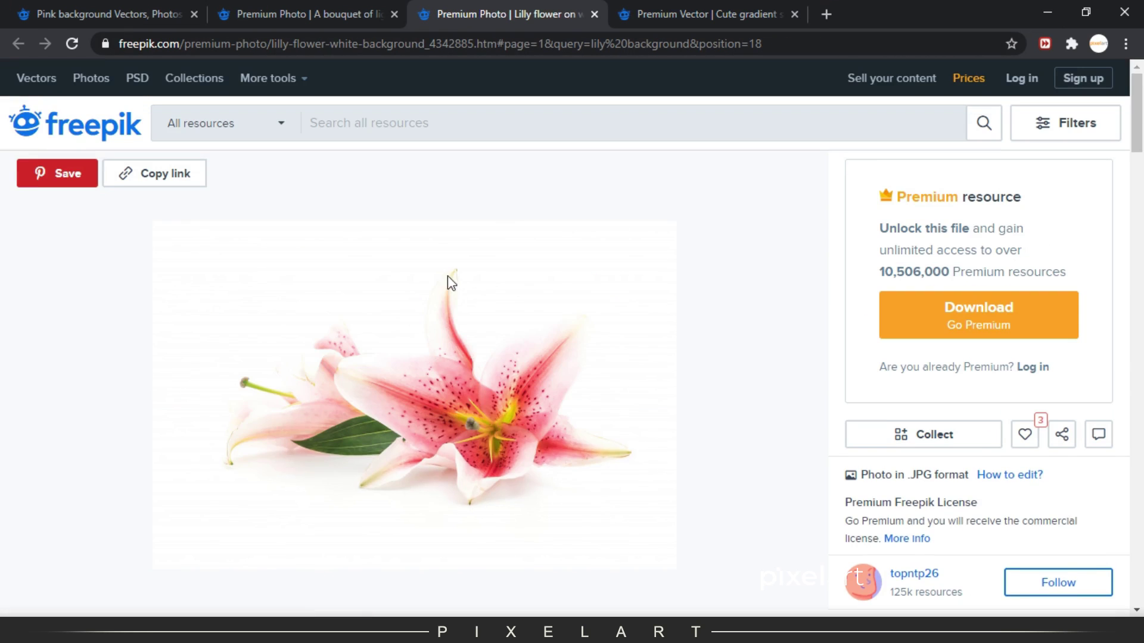
{"action": "right_click", "coordinate": [460, 364]}
{"action": "right_click", "coordinate": [381, 338]}
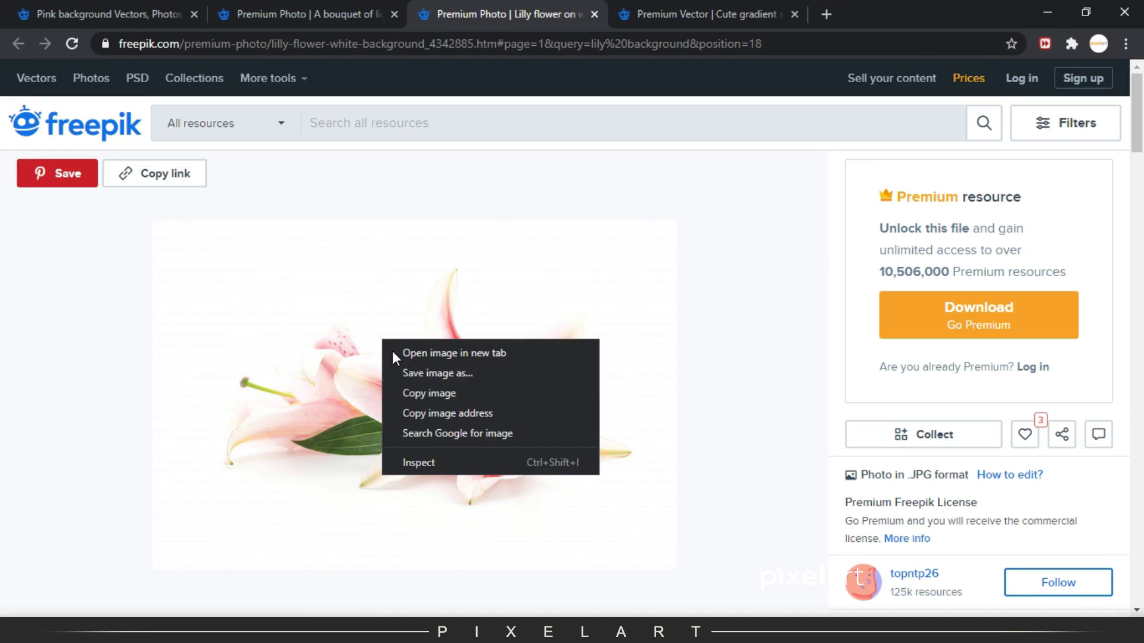
{"action": "left_click", "coordinate": [427, 390]}
{"action": "key", "text": "alt+Tab"}
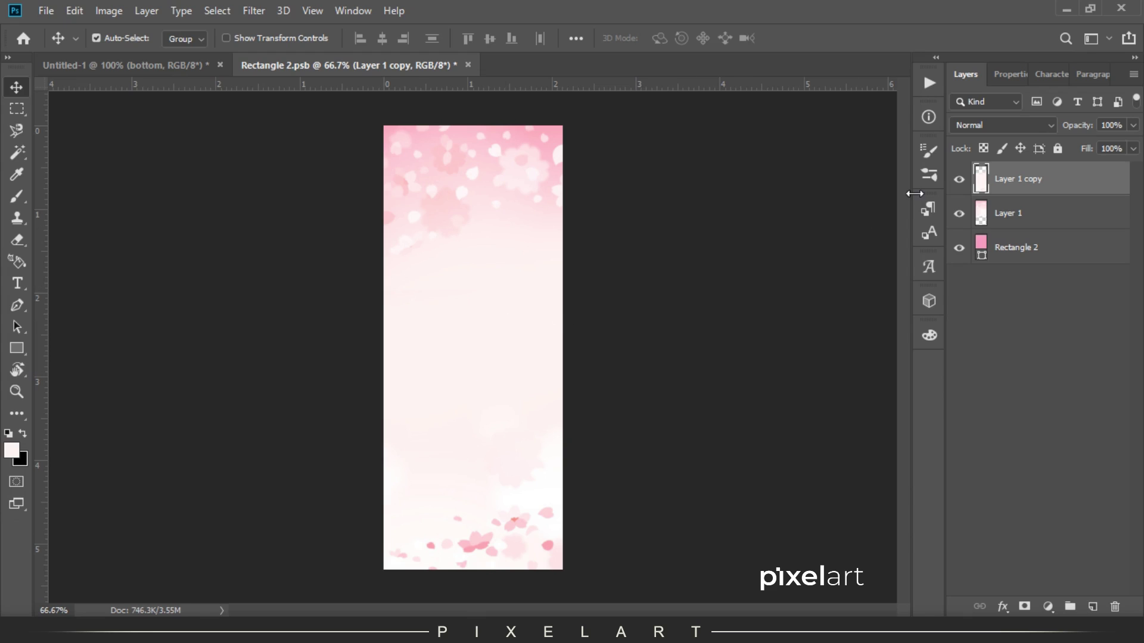
Step: Paste the lily photo, shrink it and place it in the lower middle of the background
{"action": "key", "text": "ctrl+v"}
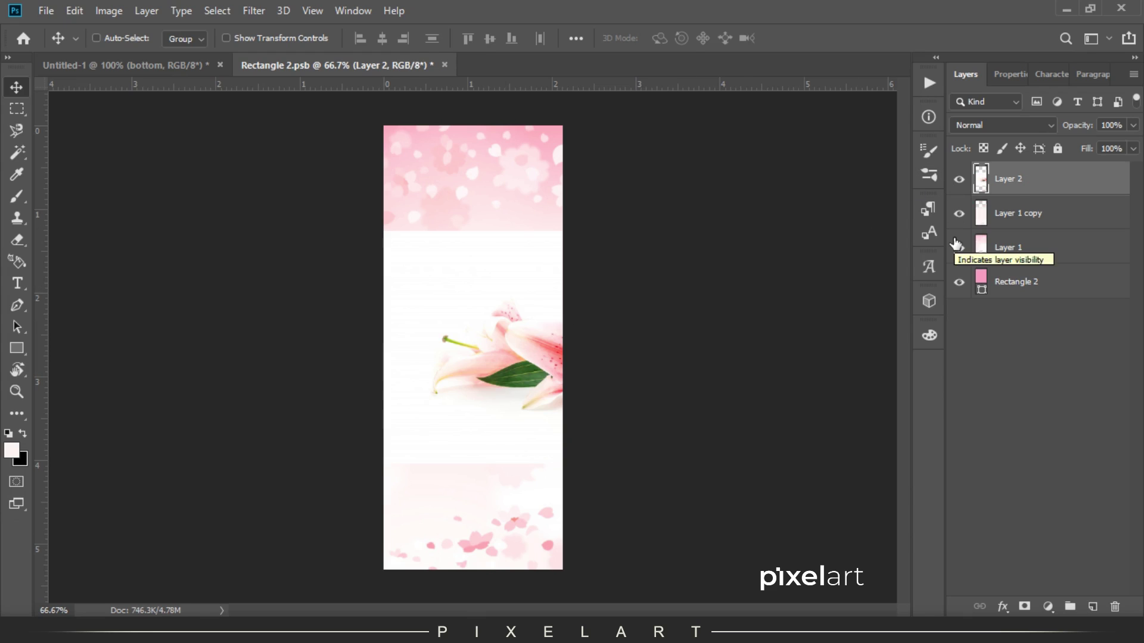
{"action": "key", "text": "ctrl+t"}
{"action": "left_click_drag", "start_coordinate": [569, 390], "coordinate": [483, 391]}
{"action": "mouse_move", "coordinate": [647, 243]}
{"action": "left_mouse_down"}
{"action": "mouse_move", "coordinate": [582, 283]}
{"action": "mouse_move", "coordinate": [551, 353]}
{"action": "left_mouse_up"}
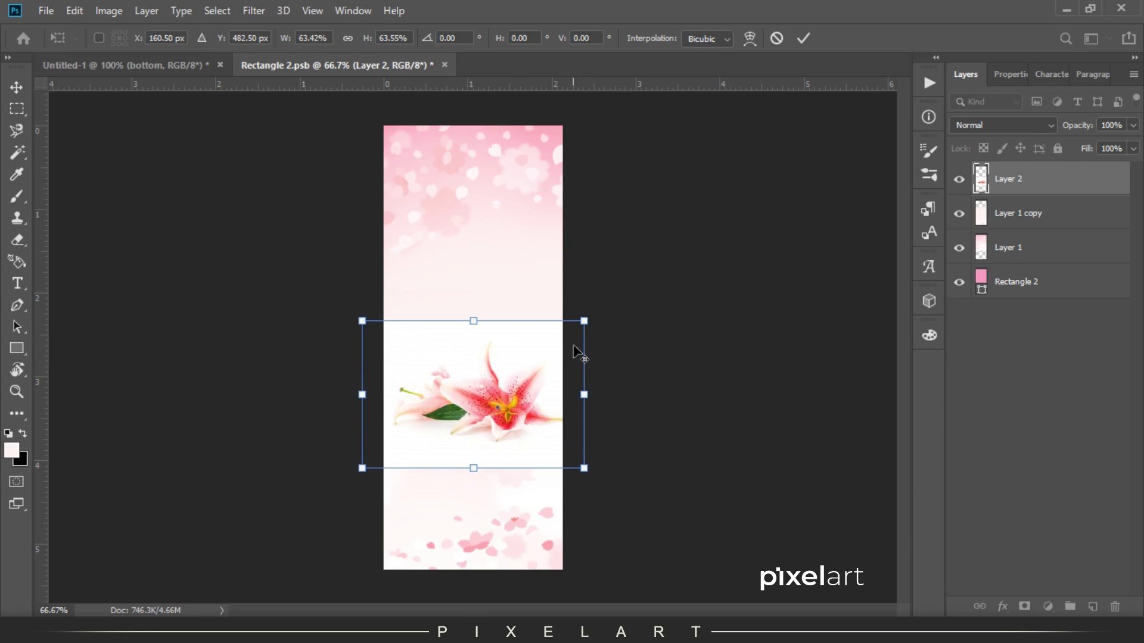
{"action": "left_click_drag", "start_coordinate": [584, 320], "coordinate": [578, 326]}
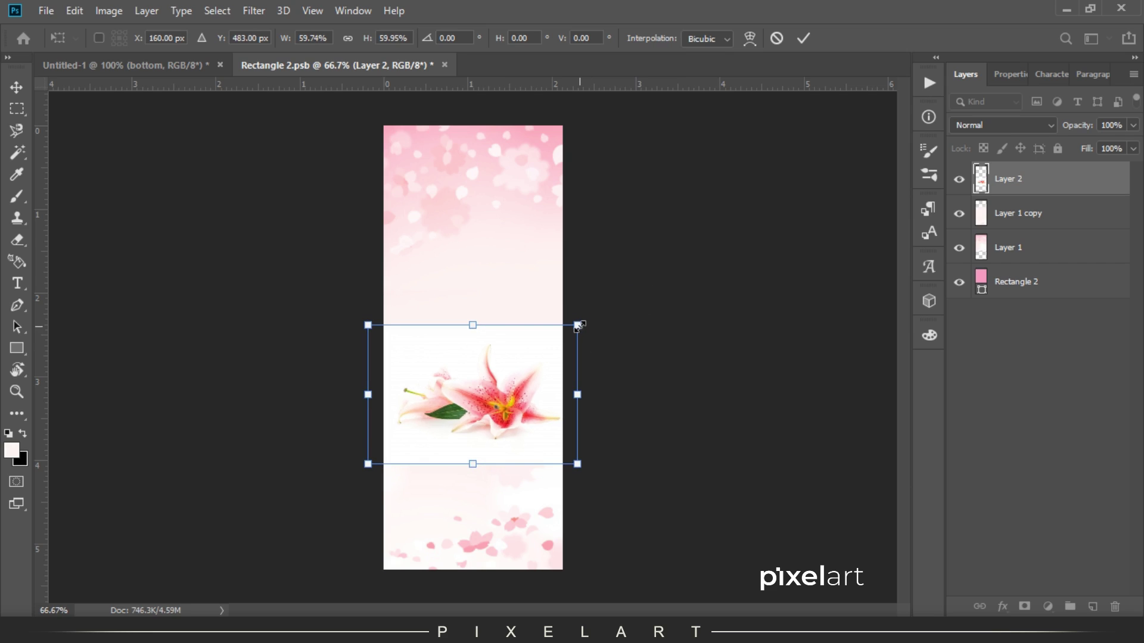
{"action": "key", "text": "Return"}
Step: Set the lily layer to Multiply, view at 100%, and drag in the pixelart logo file
{"action": "left_click", "coordinate": [959, 127]}
{"action": "key", "text": "Down"}
{"action": "key", "text": "Return"}
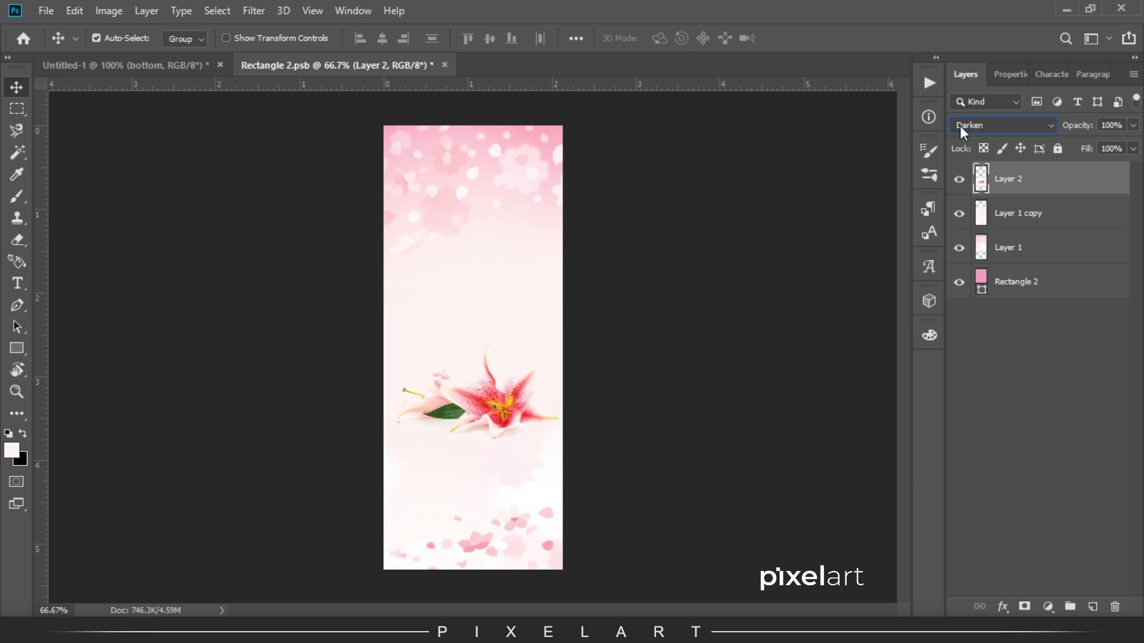
{"action": "key", "text": "Down"}
{"action": "key", "text": "Up"}
{"action": "left_click", "coordinate": [16, 107]}
{"action": "left_click", "coordinate": [16, 87]}
{"action": "key", "text": "ctrl+1"}
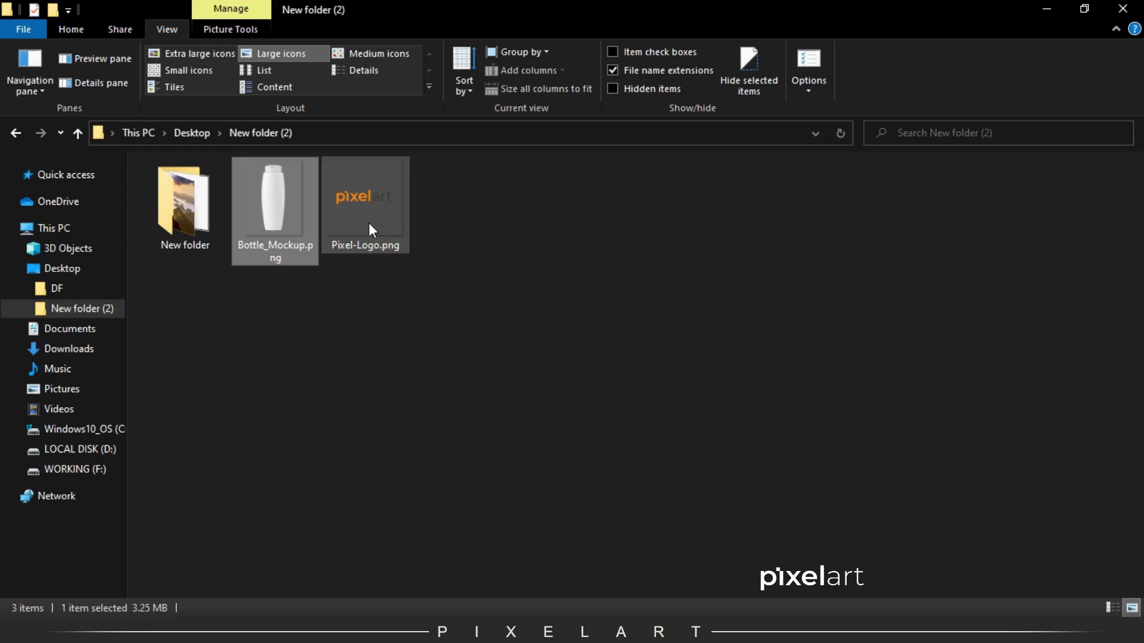
{"action": "mouse_move", "coordinate": [369, 222]}
{"action": "left_mouse_down"}
{"action": "mouse_move", "coordinate": [401, 399]}
{"action": "mouse_move", "coordinate": [498, 294]}
{"action": "left_mouse_up"}
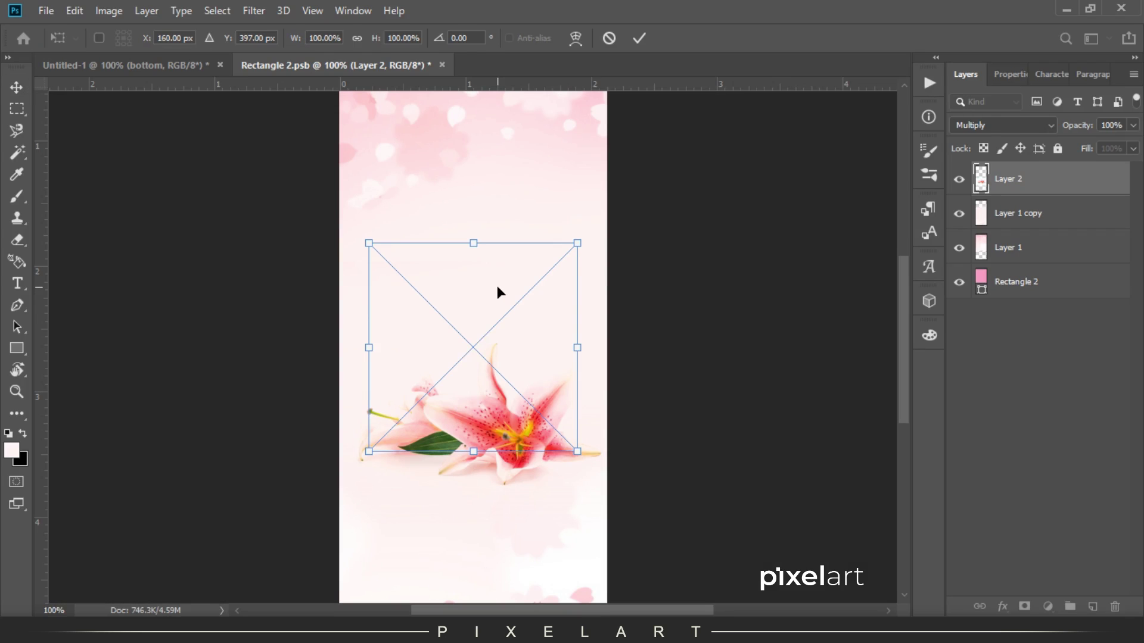
Step: Shrink the pixelart logo, move it above the lily, and zoom in
{"action": "left_click_drag", "start_coordinate": [579, 244], "coordinate": [558, 262]}
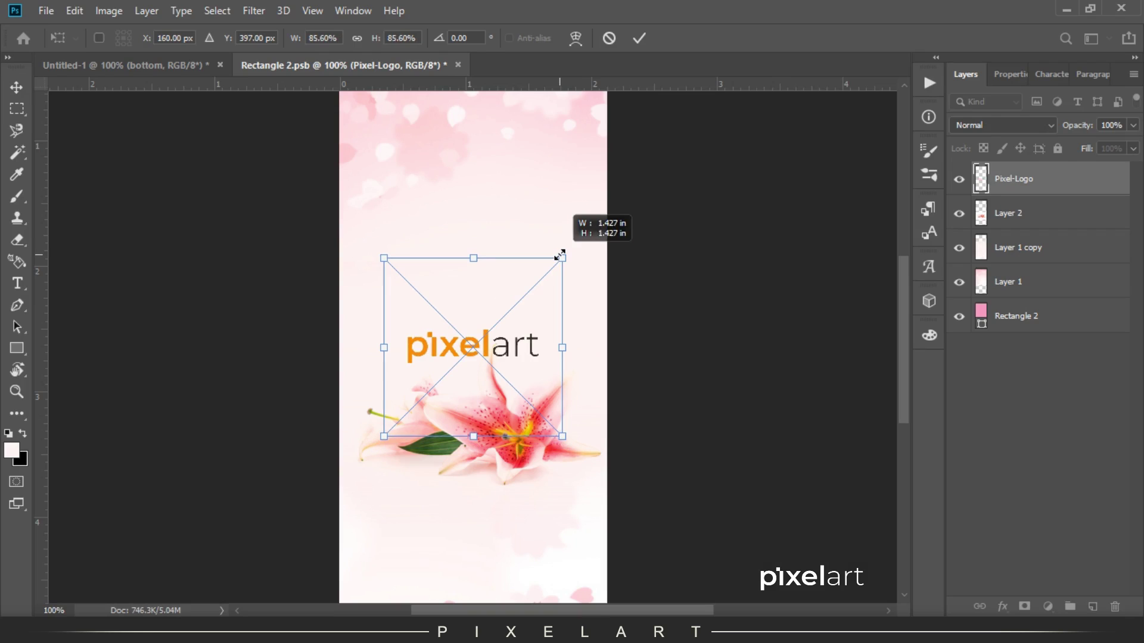
{"action": "left_click_drag", "start_coordinate": [522, 318], "coordinate": [521, 229]}
{"action": "key", "text": "Return"}
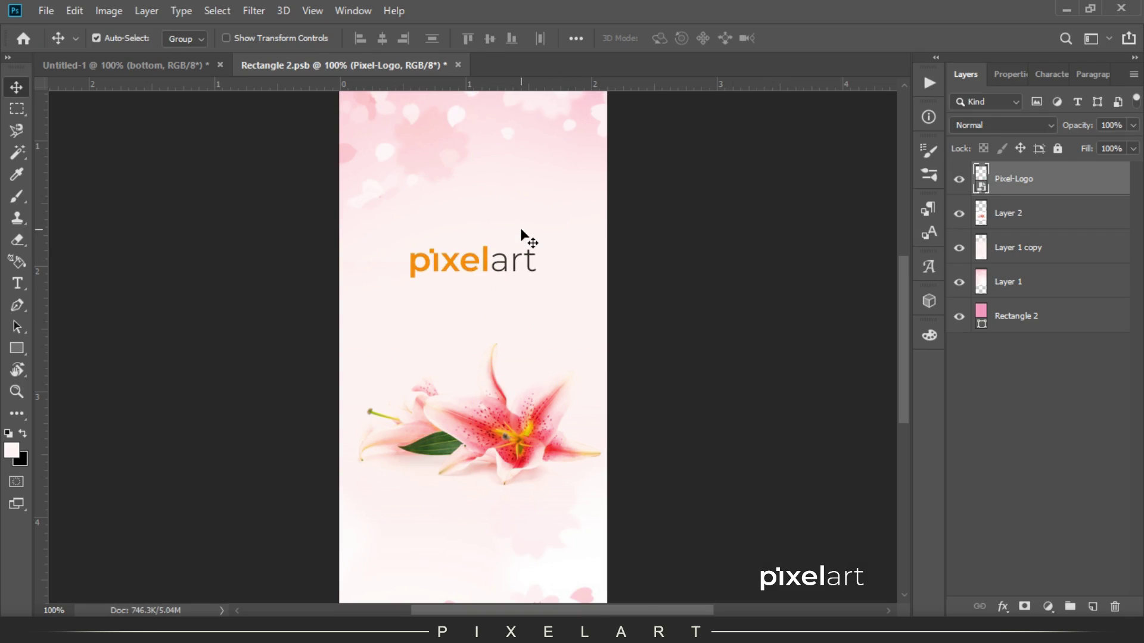
{"action": "key", "text": "ctrl+plus"}
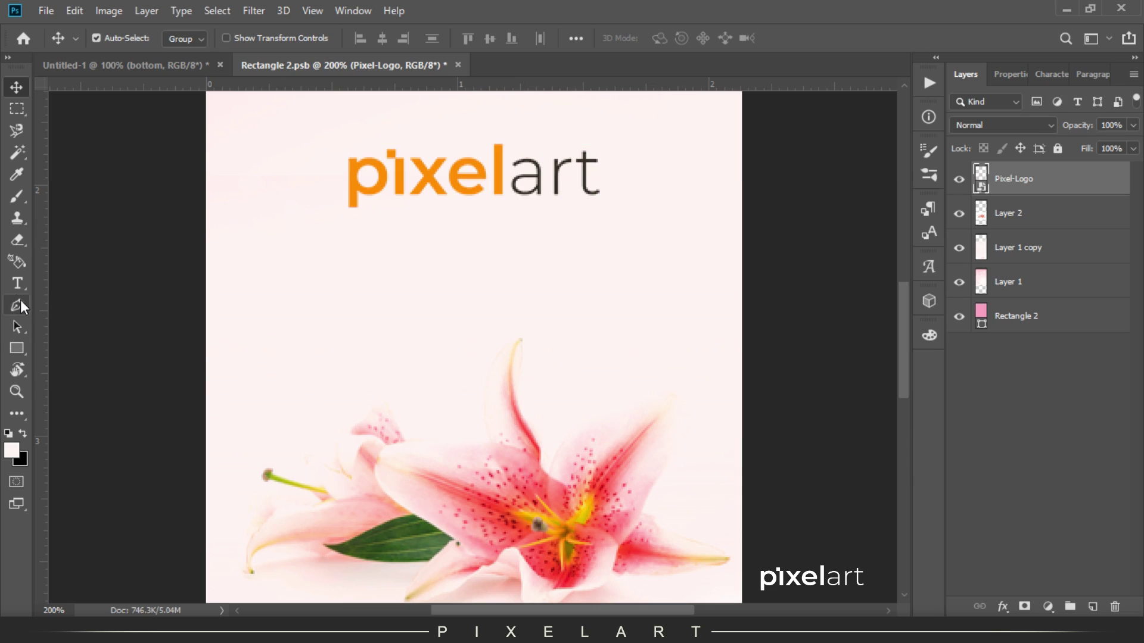
{"action": "left_click", "coordinate": [20, 304]}
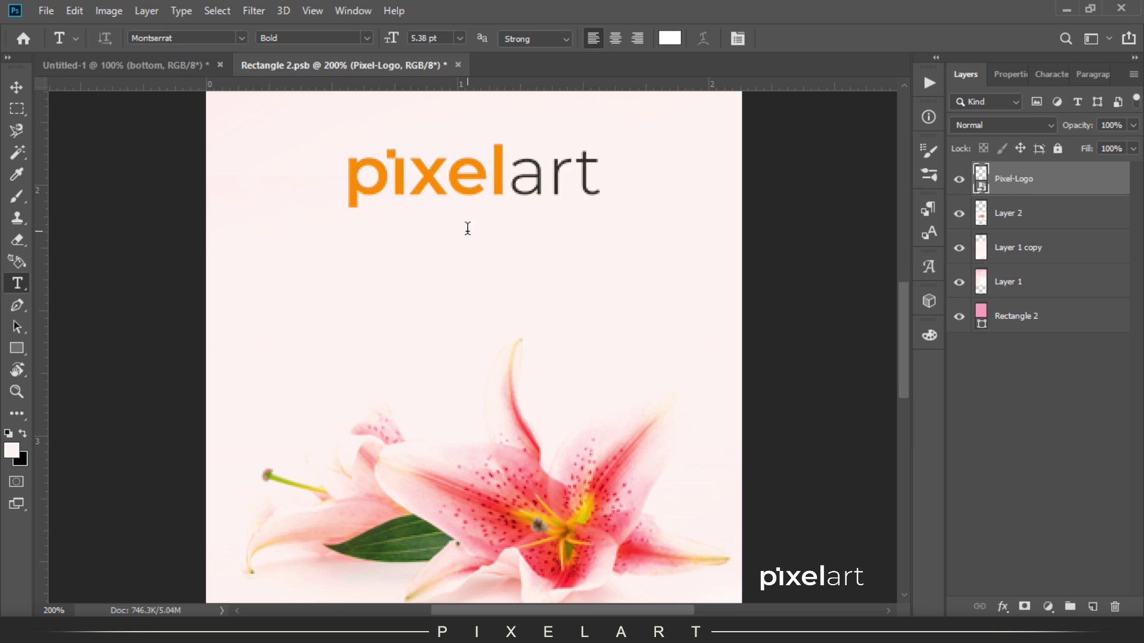
Step: Add COSMETIC text below the logo in black, Regular weight
{"action": "left_click", "coordinate": [467, 228]}
{"action": "type", "text": "concept"}
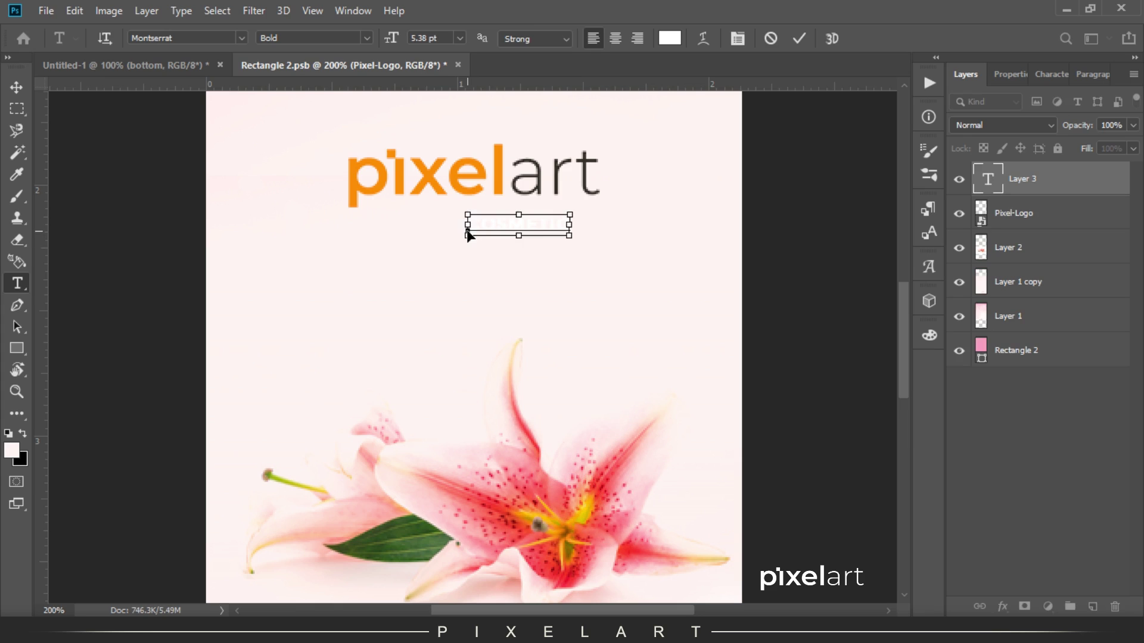
{"action": "key", "text": "ctrl+a"}
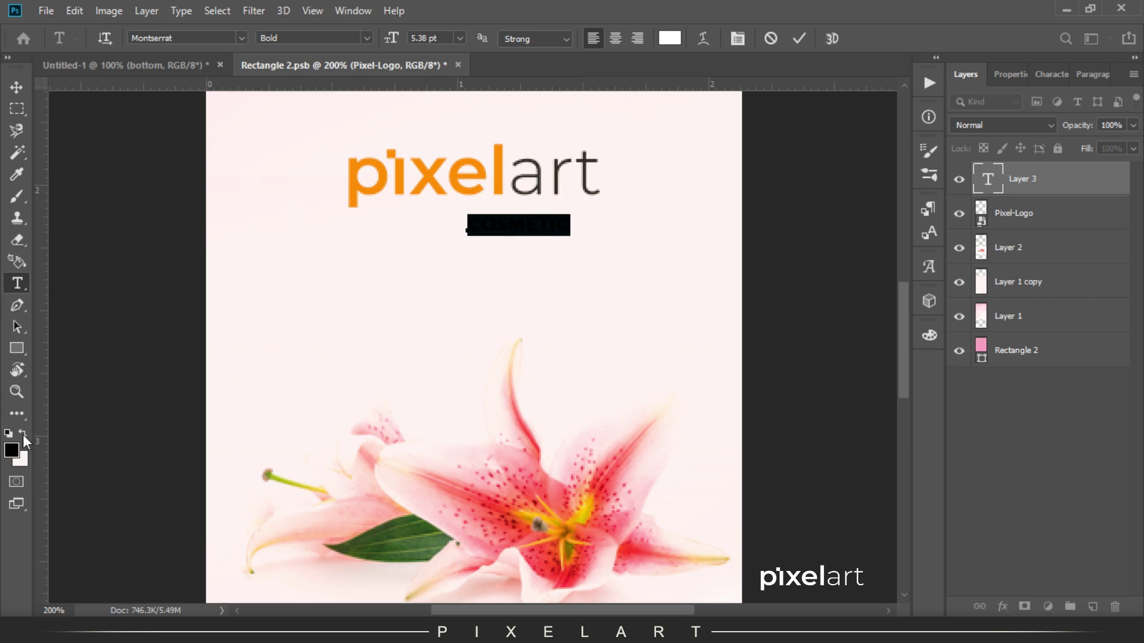
{"action": "left_click", "coordinate": [22, 435]}
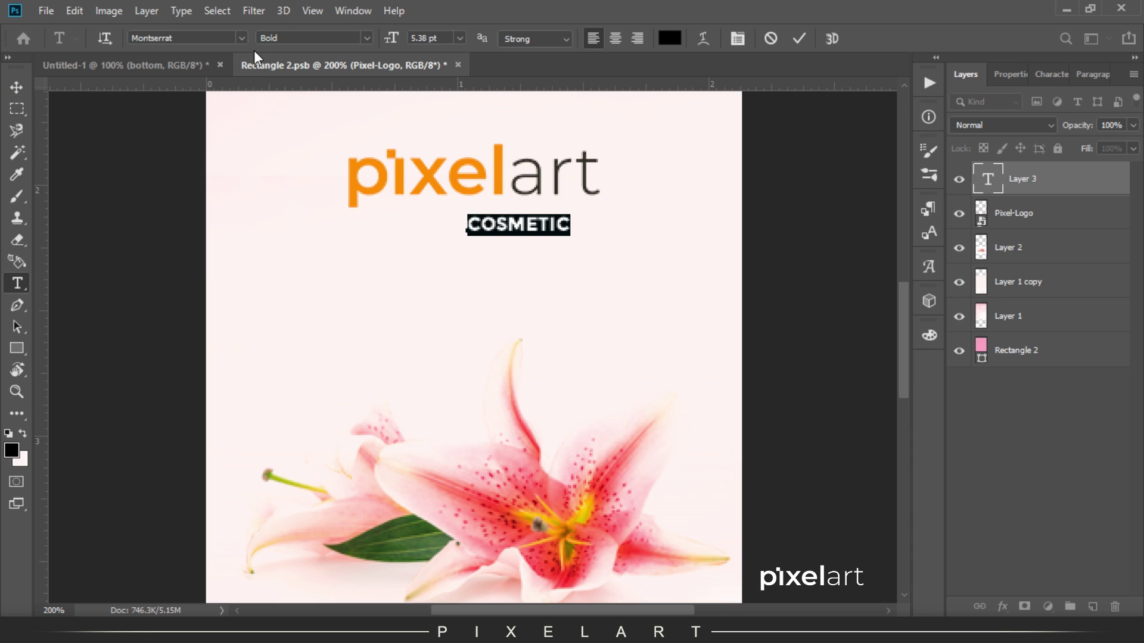
{"action": "left_click", "coordinate": [361, 37]}
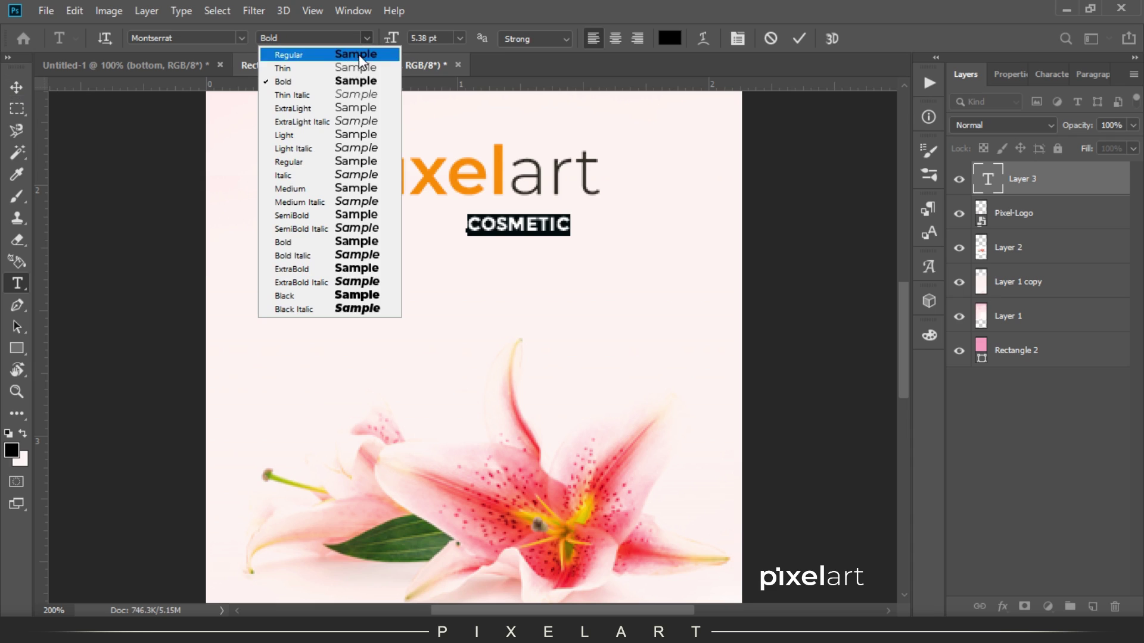
{"action": "left_click", "coordinate": [345, 161]}
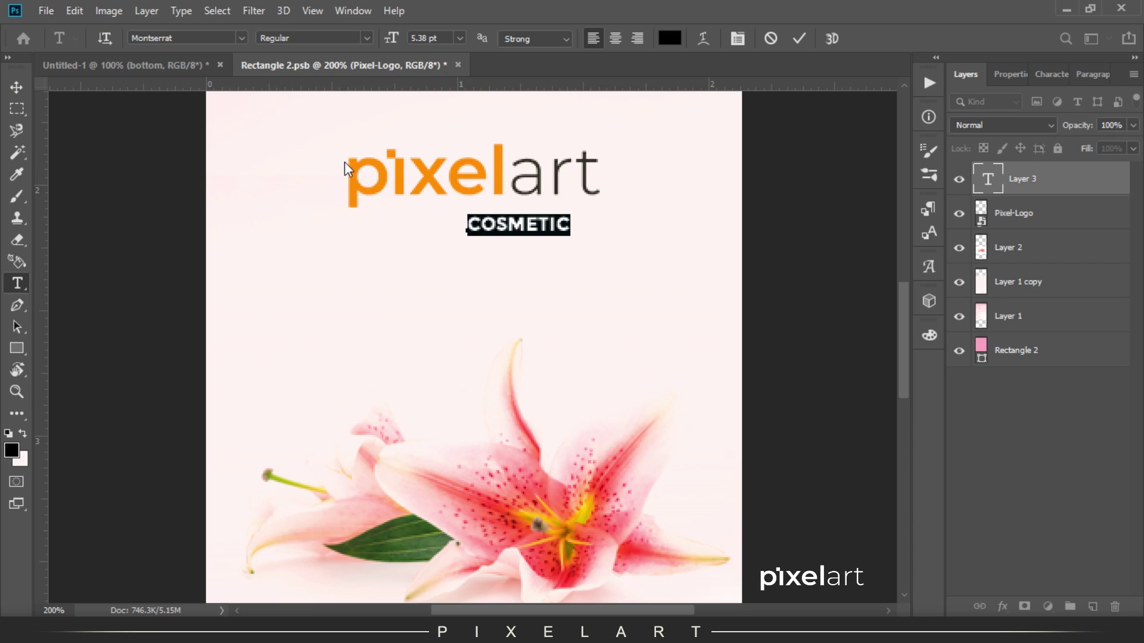
{"action": "left_click", "coordinate": [16, 87]}
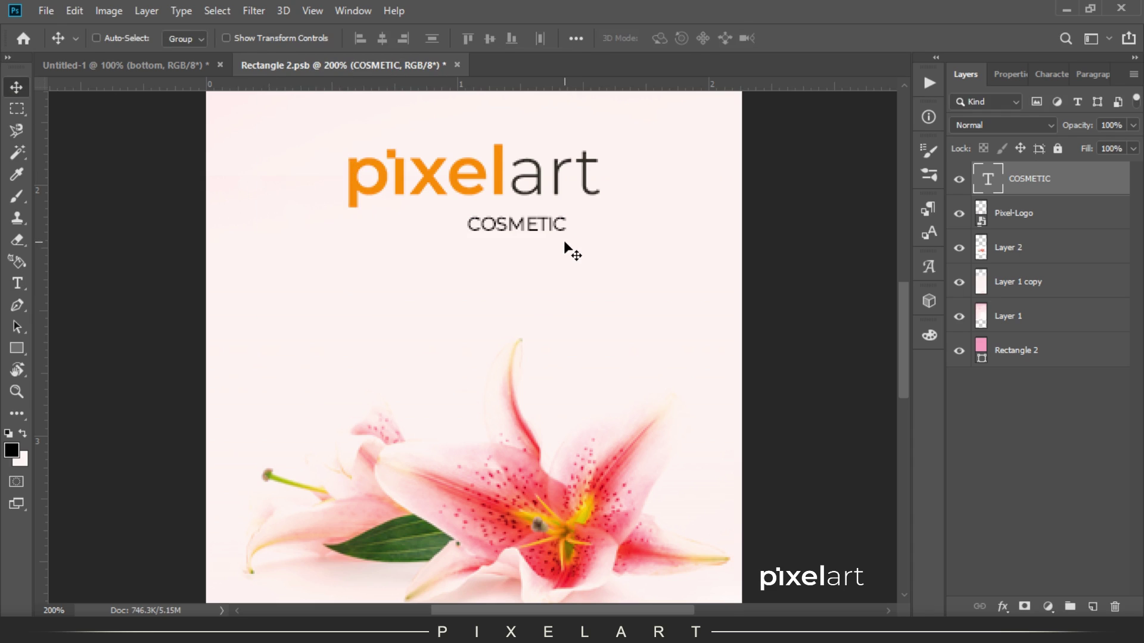
Step: Enlarge the COSMETIC text slightly and nudge it under the logo
{"action": "key", "text": "ctrl+t"}
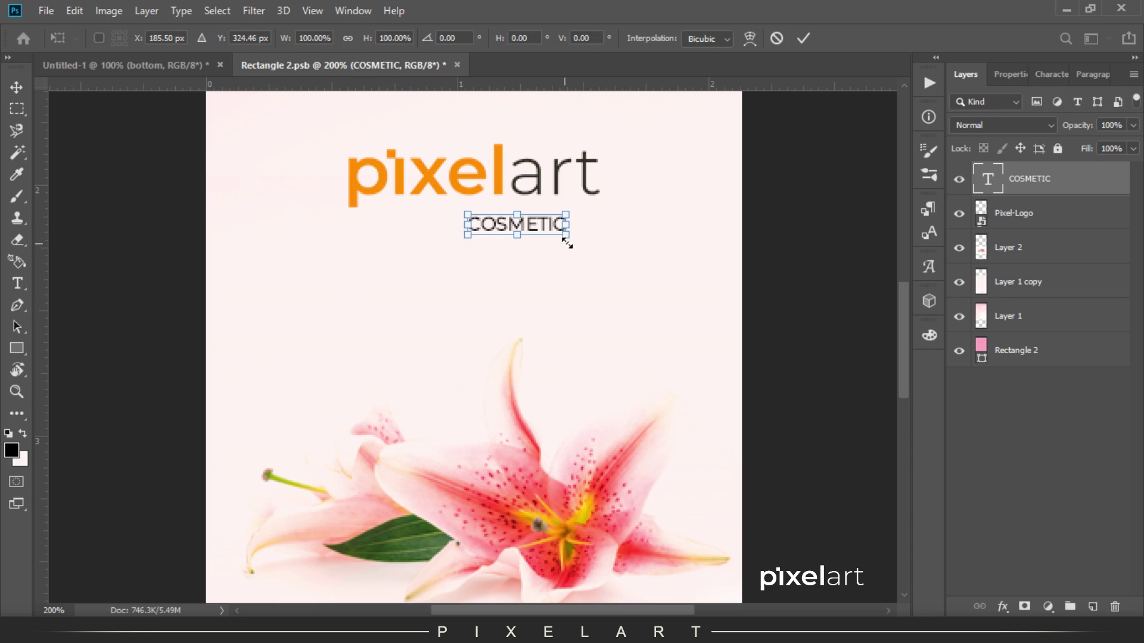
{"action": "left_click_drag", "start_coordinate": [566, 243], "coordinate": [570, 245]}
{"action": "key", "text": "Return"}
{"action": "key", "text": "shift+Up"}
{"action": "key", "text": "shift+Down"}
{"action": "key", "text": "Up"}
{"action": "key", "text": "Up"}
{"action": "key", "text": "Up"}
{"action": "key", "text": "Up"}
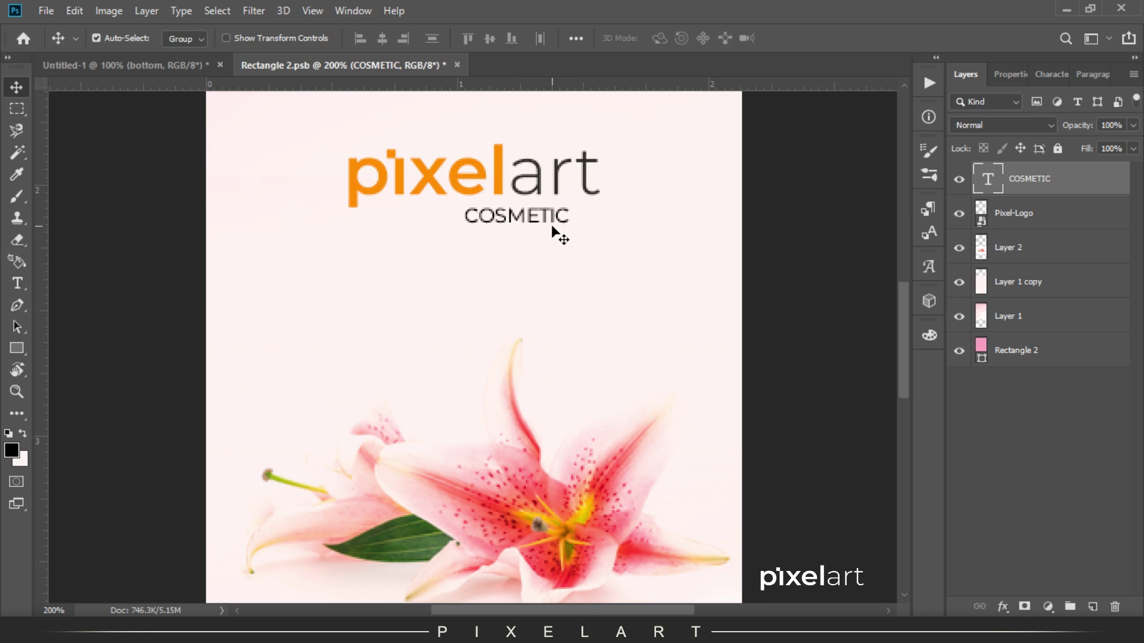
Step: Change the word to COSMETICS and move it left to sit under the logo
{"action": "key", "text": "t"}
{"action": "left_click", "coordinate": [563, 216]}
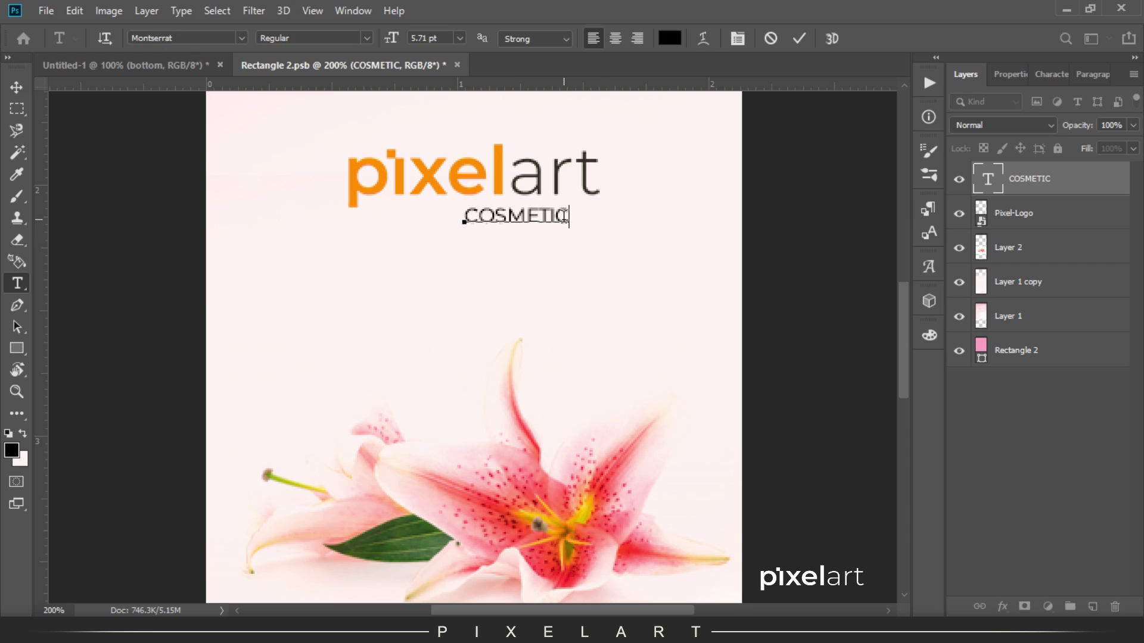
{"action": "type", "text": "S"}
{"action": "left_click", "coordinate": [16, 88]}
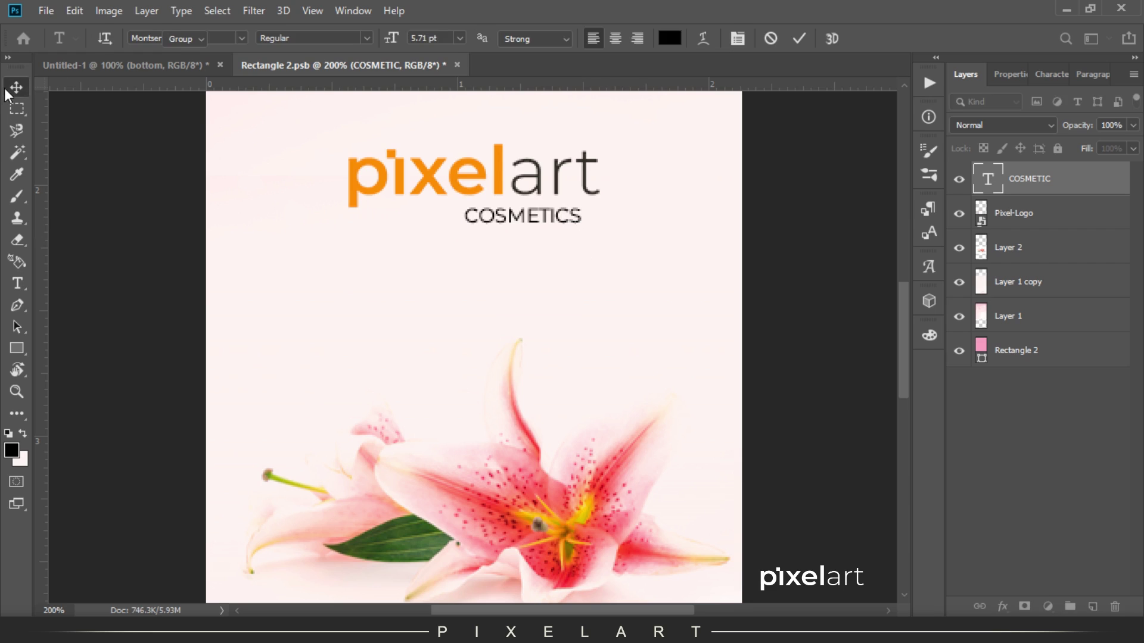
{"action": "left_click_drag", "start_coordinate": [600, 239], "coordinate": [500, 238]}
{"action": "key", "text": "shift+Right"}
{"action": "key", "text": "shift+Right"}
Step: Try appending MOCKU to the COSMETICS text, then delete the extra word
{"action": "key", "text": "t"}
{"action": "left_click", "coordinate": [498, 216]}
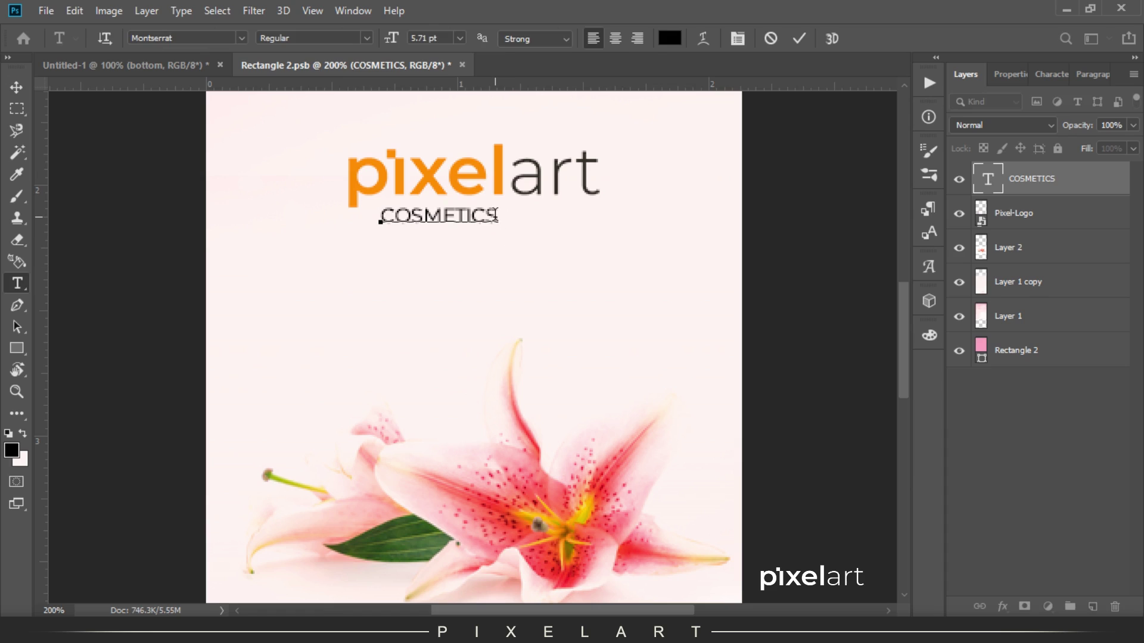
{"action": "type", "text": "MOCKU"}
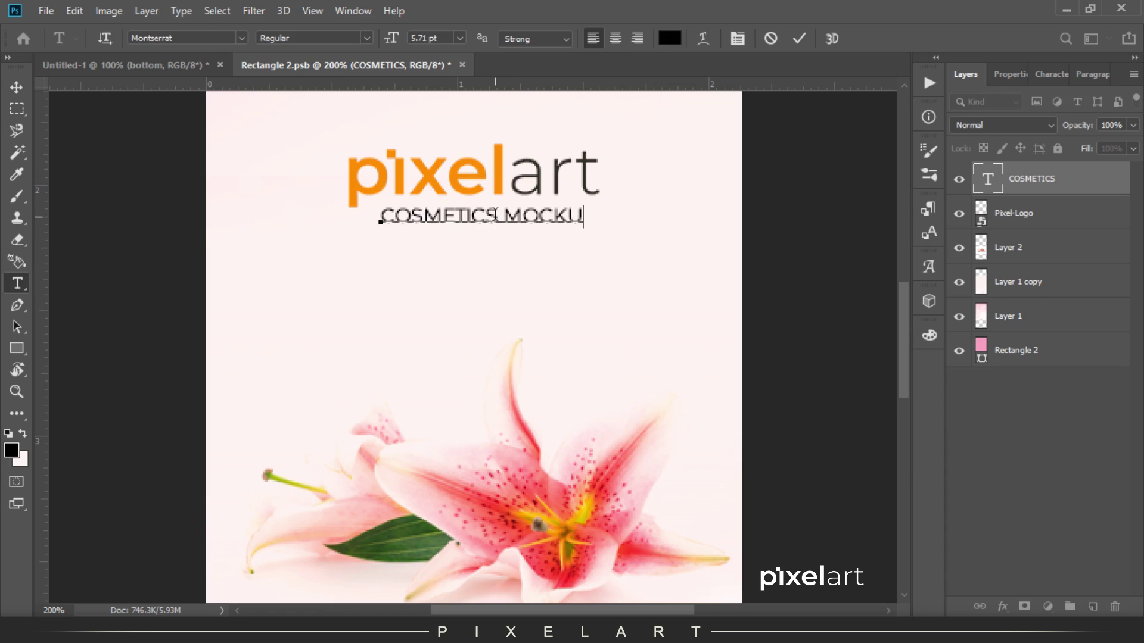
{"action": "key", "text": "Delete"}
{"action": "key", "text": "Delete"}
{"action": "key", "text": "Delete"}
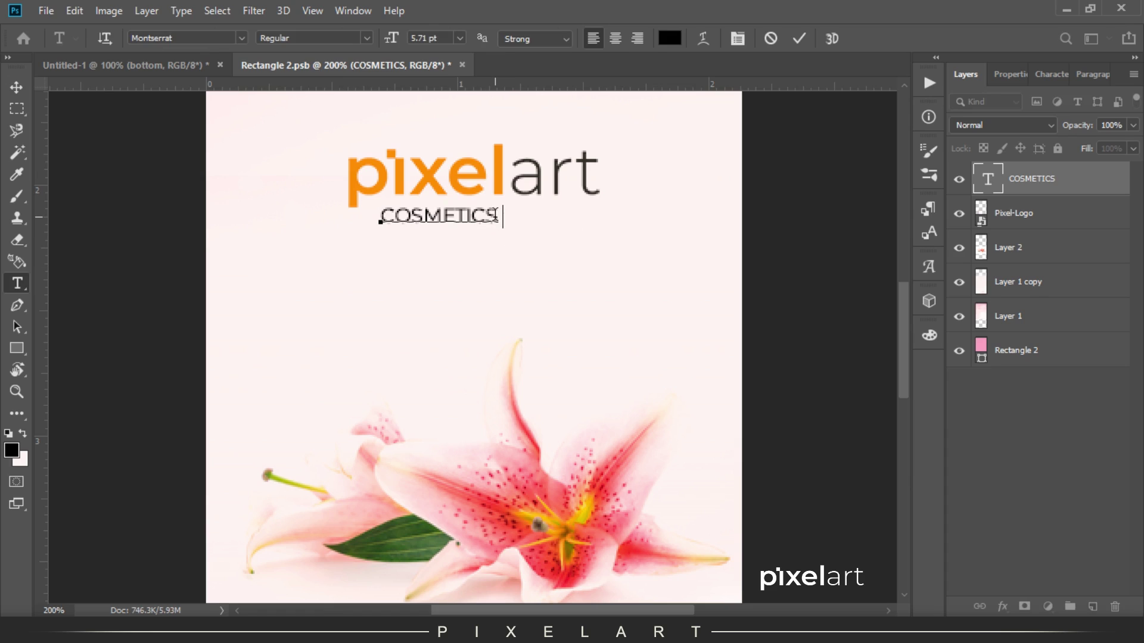
Step: Duplicate the COSMETICS text layer and move the copy down below the logo
{"action": "left_click", "coordinate": [17, 87]}
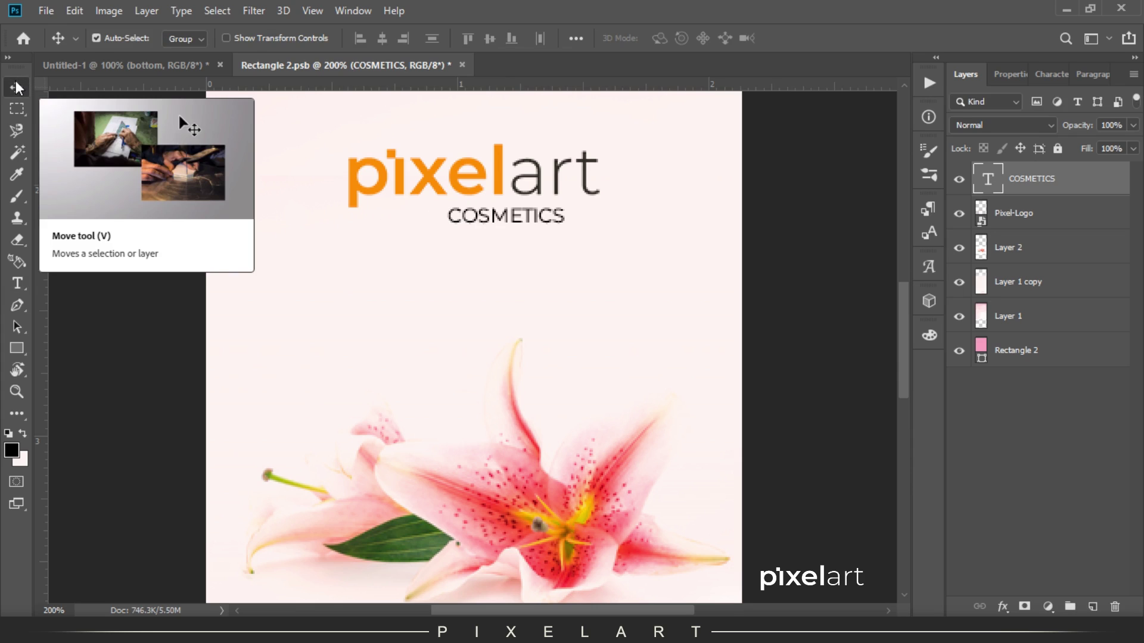
{"action": "key", "text": "shift+Right"}
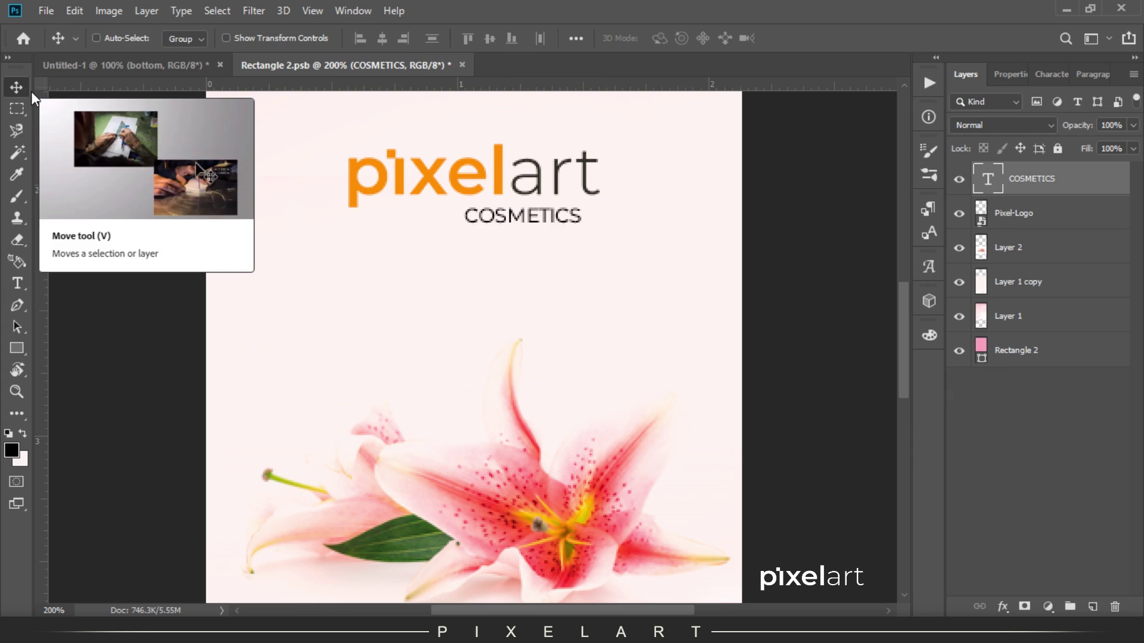
{"action": "key", "text": "ctrl+j"}
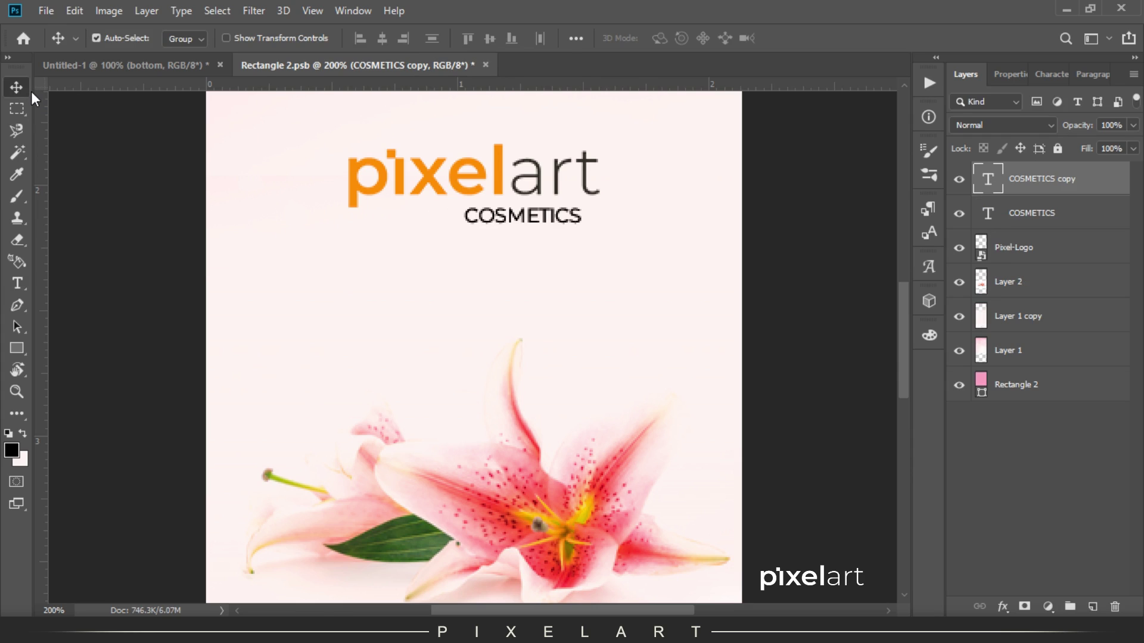
{"action": "key", "text": "shift+Down"}
{"action": "key", "text": "shift+Down"}
{"action": "key", "text": "shift+Down"}
{"action": "key", "text": "shift+Down"}
{"action": "key", "text": "shift+Down"}
{"action": "key", "text": "shift+Down"}
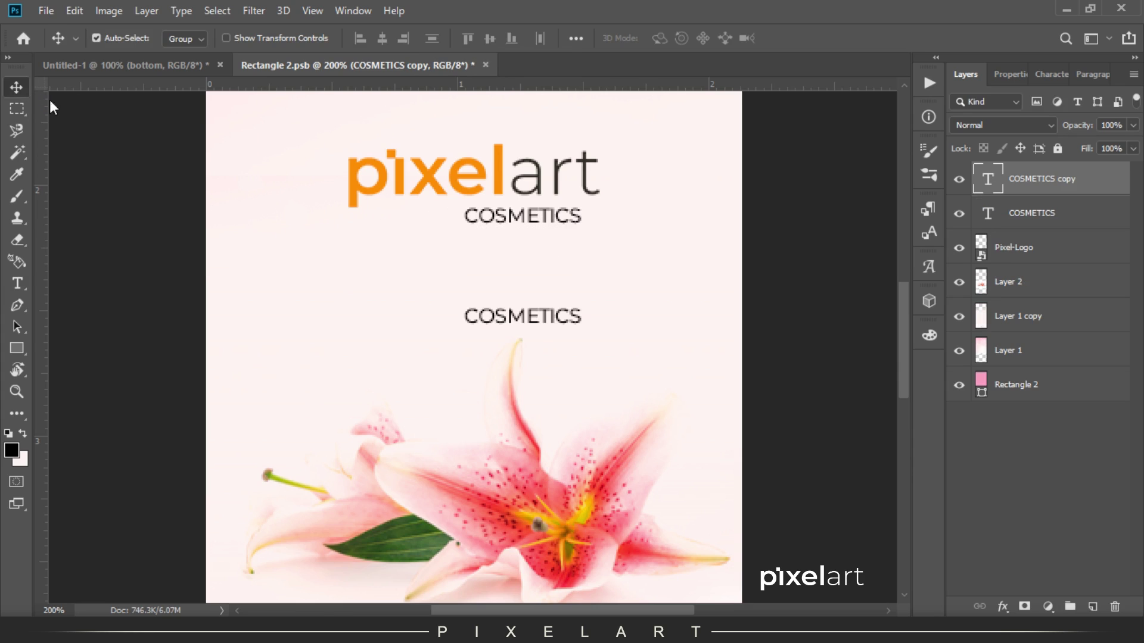
Step: Retype the copied text as Mockup in the Alentine font
{"action": "key", "text": "t"}
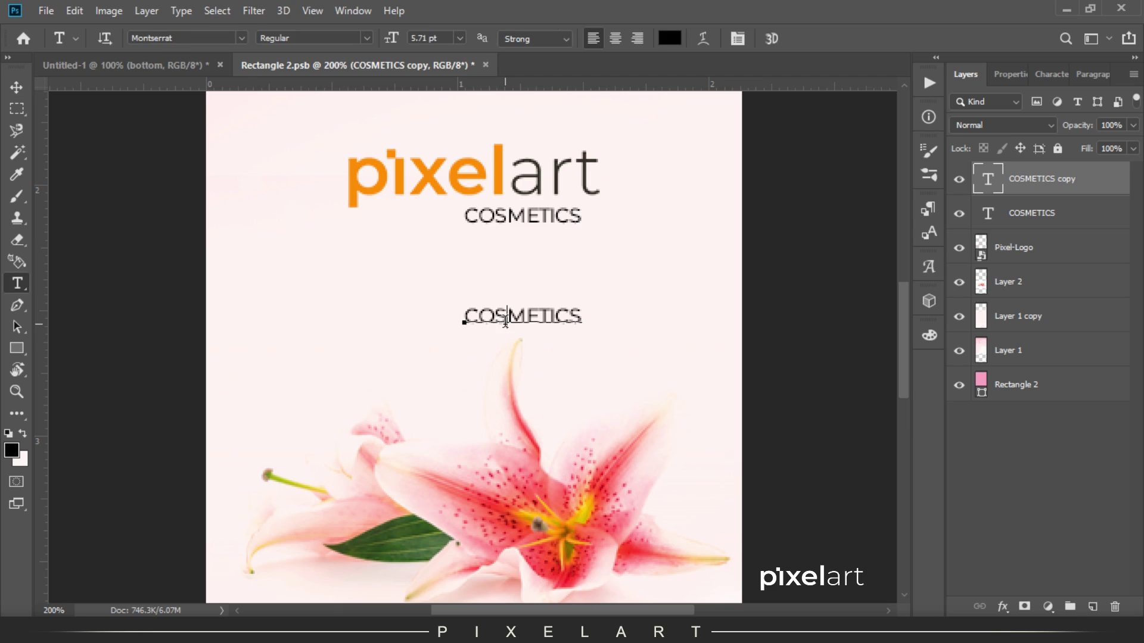
{"action": "double_click", "coordinate": [505, 320]}
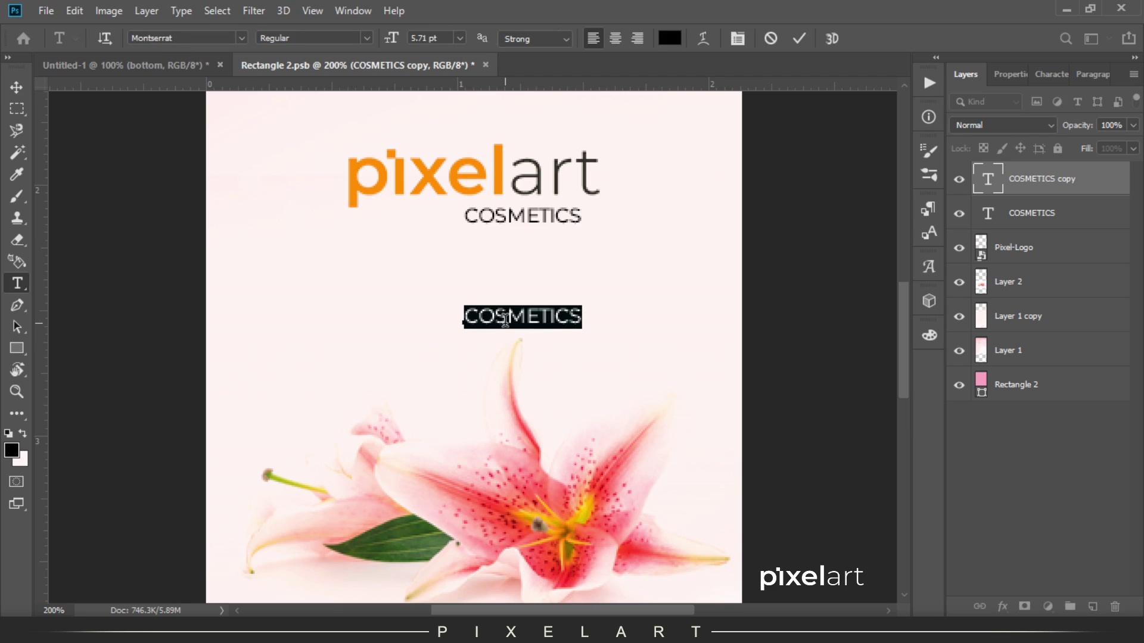
{"action": "type", "text": "Mockup"}
{"action": "double_click", "coordinate": [506, 320]}
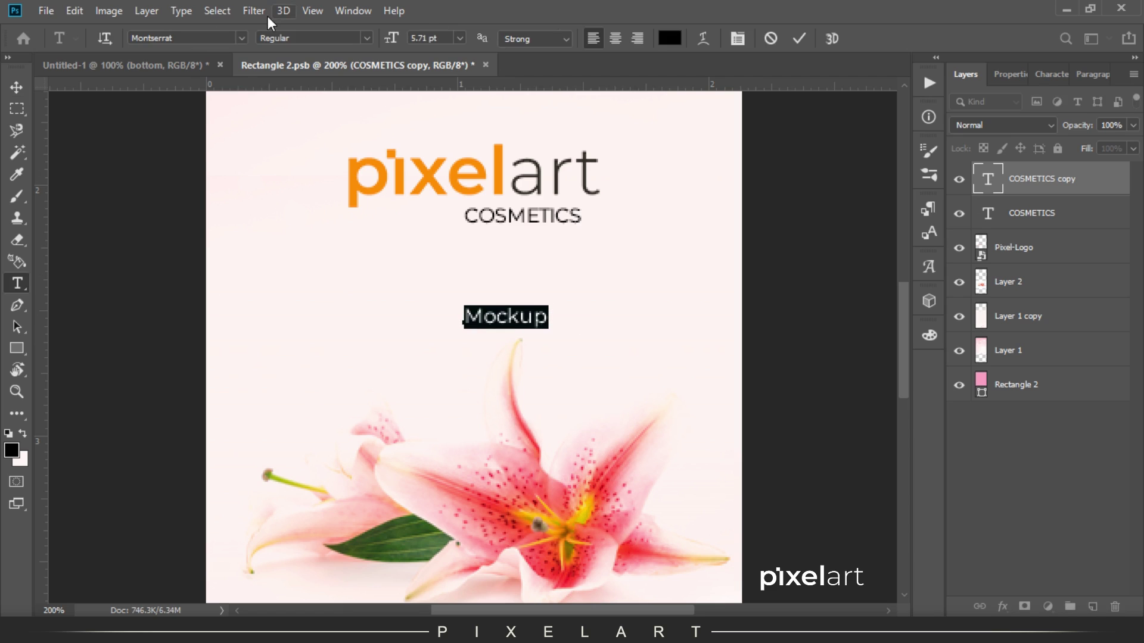
{"action": "left_click", "coordinate": [243, 38]}
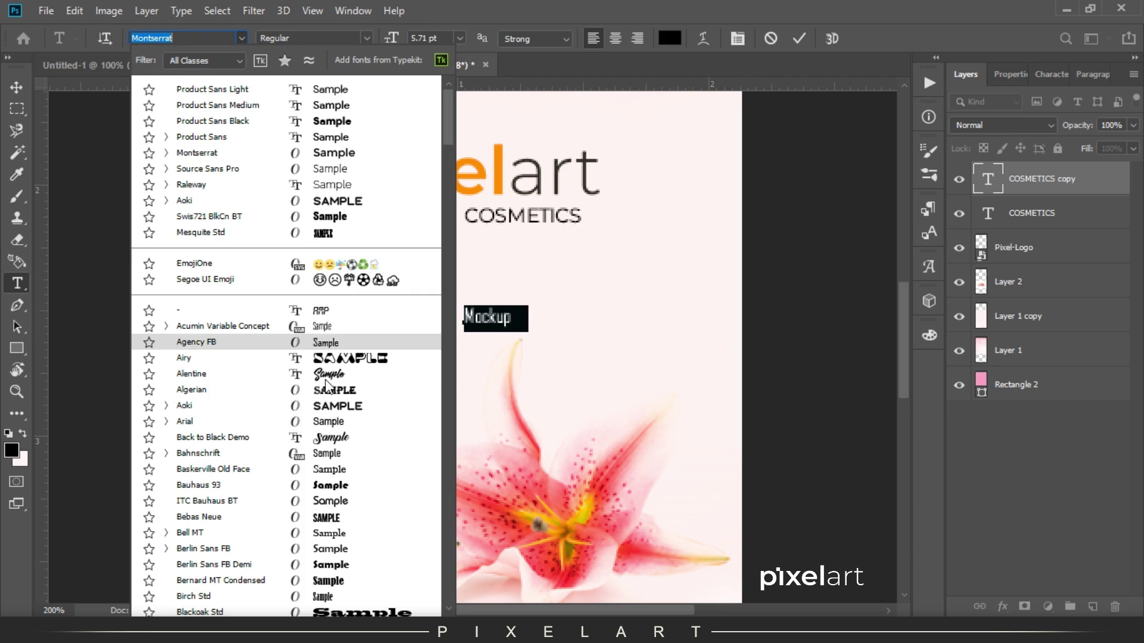
{"action": "left_click", "coordinate": [325, 381]}
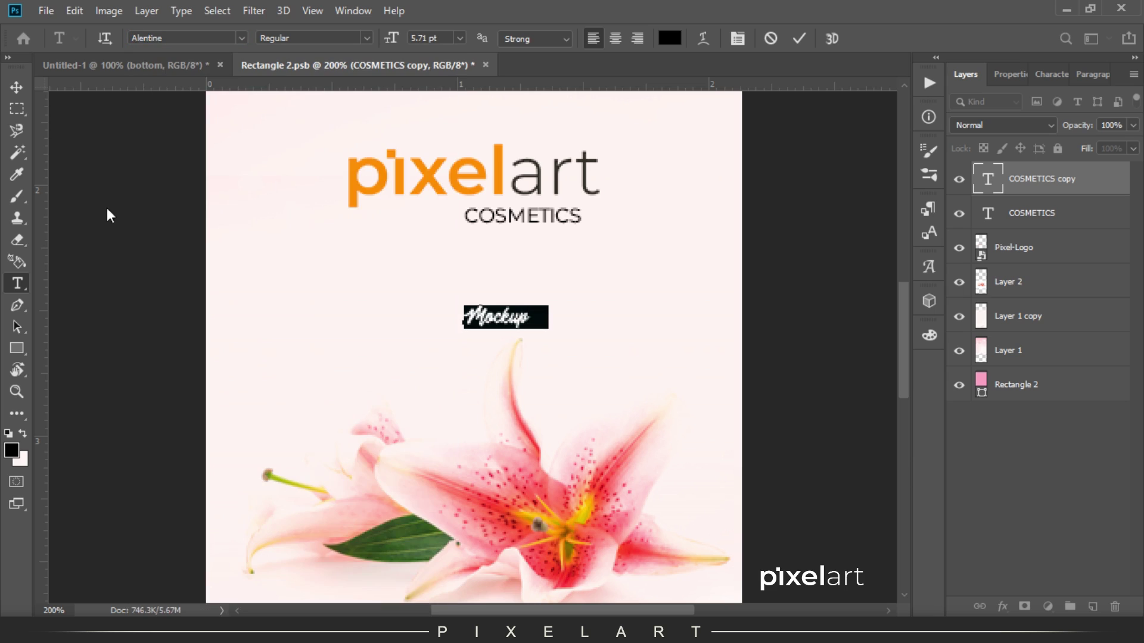
{"action": "left_click", "coordinate": [17, 87]}
Step: Enlarge and centre the Mockup title, then sample the red from the lily's centre
{"action": "key", "text": "ctrl+t"}
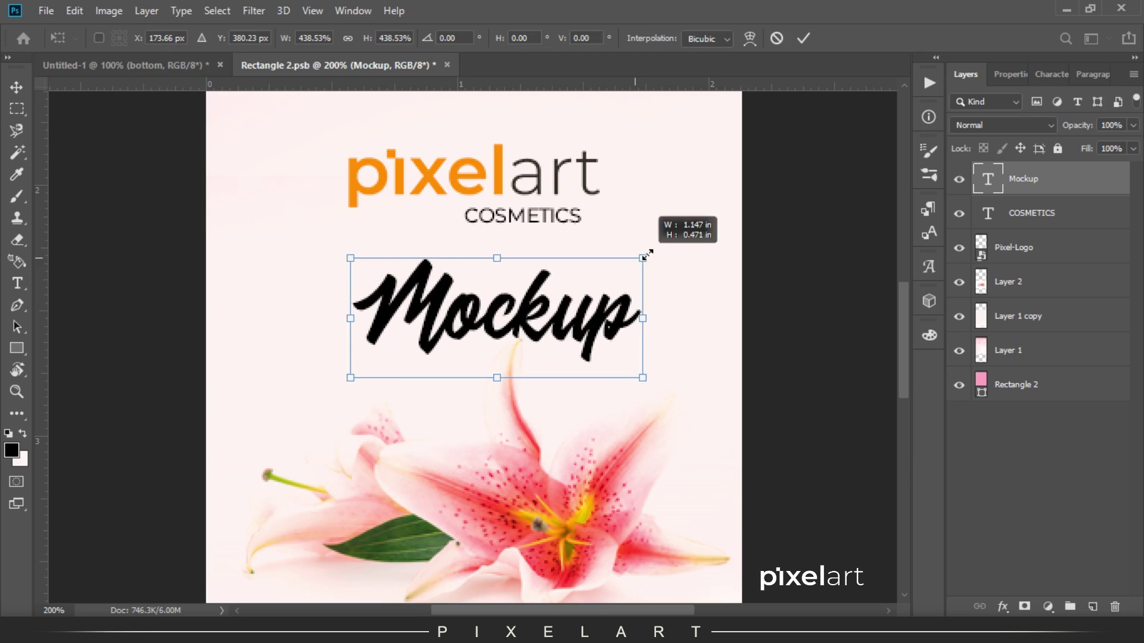
{"action": "left_click_drag", "start_coordinate": [536, 300], "coordinate": [650, 227]}
{"action": "left_click_drag", "start_coordinate": [576, 327], "coordinate": [544, 326]}
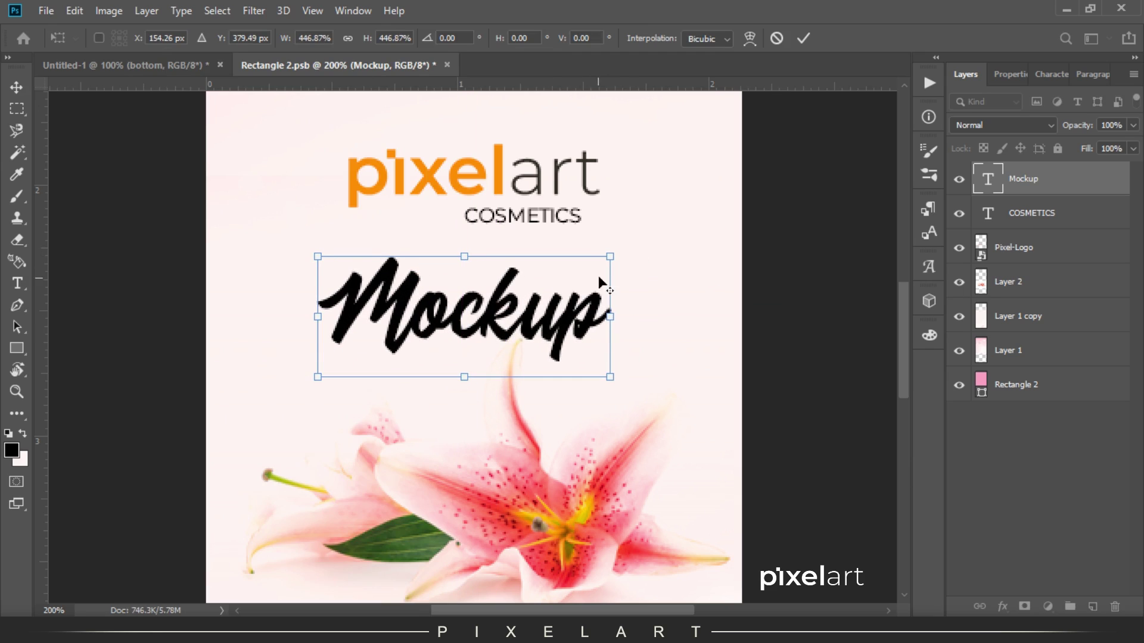
{"action": "left_click_drag", "start_coordinate": [622, 252], "coordinate": [656, 228]}
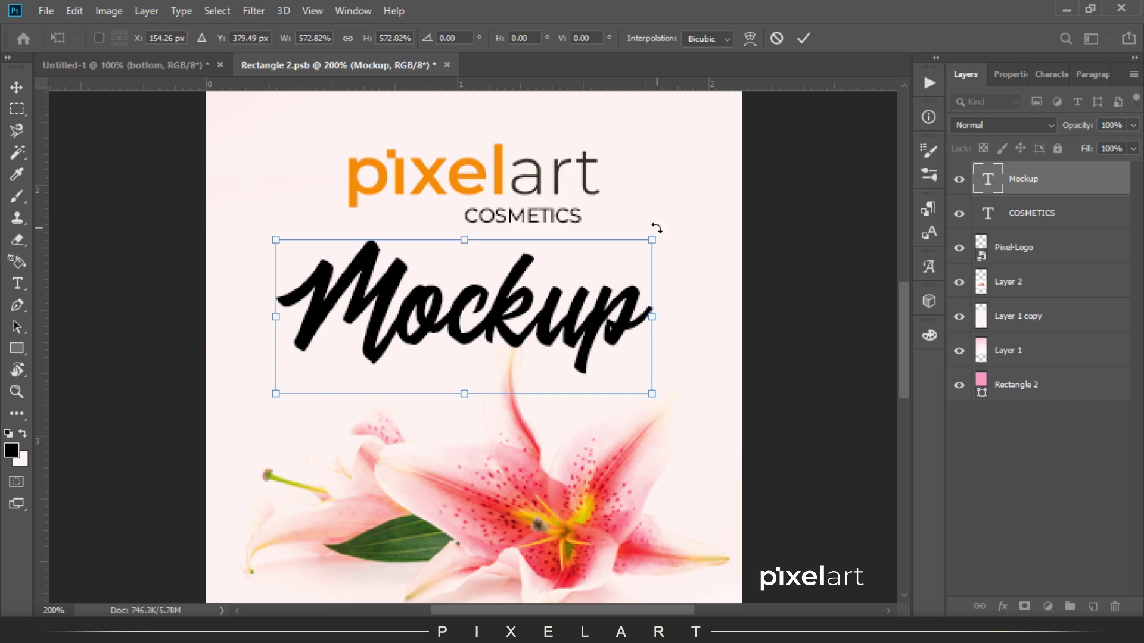
{"action": "key", "text": "Return"}
{"action": "key", "text": "i"}
{"action": "left_click", "coordinate": [576, 571]}
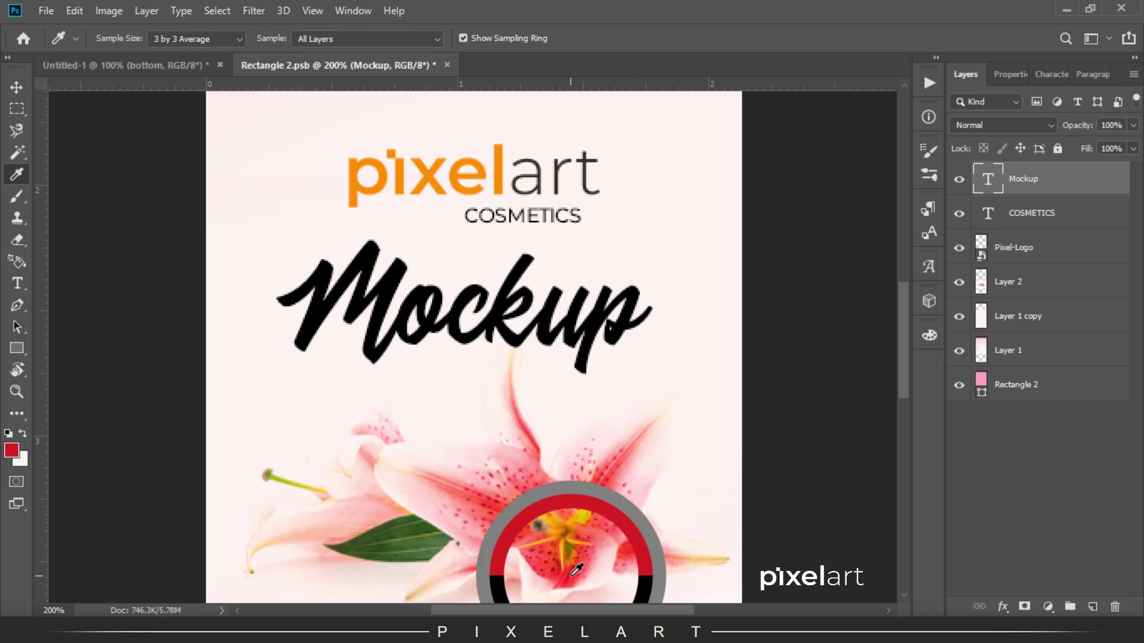
Step: Fill the Mockup text with the sampled red, then shift it to a brighter magenta
{"action": "key", "text": "v"}
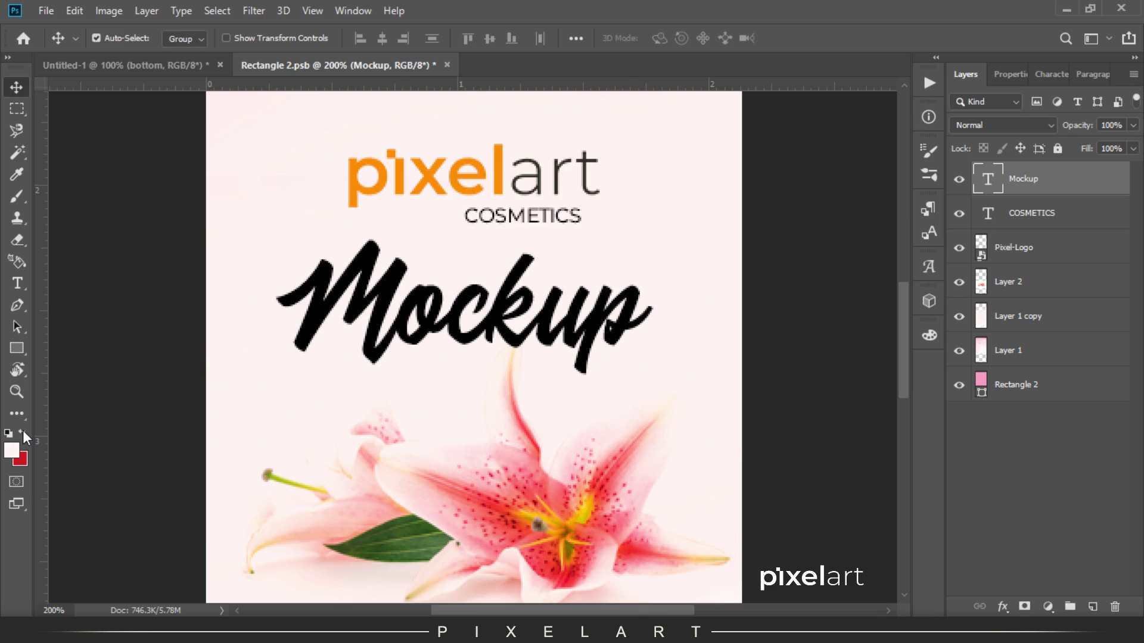
{"action": "key", "text": "ctrl+BackSpace"}
{"action": "key", "text": "ctrl+minus"}
{"action": "key", "text": "ctrl+minus"}
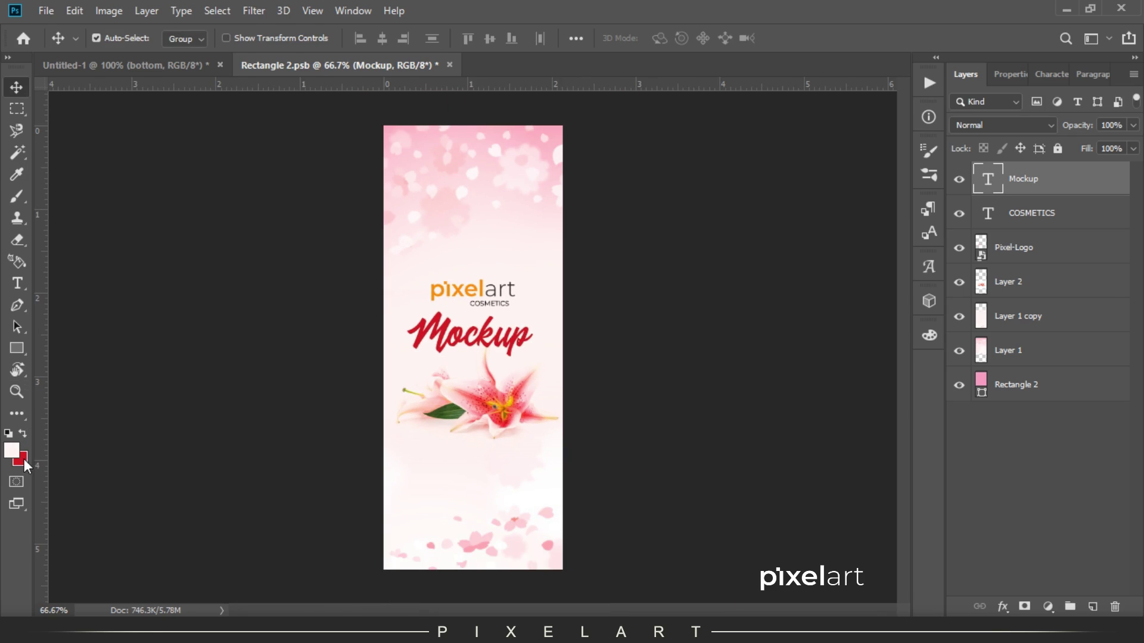
{"action": "left_click", "coordinate": [24, 459]}
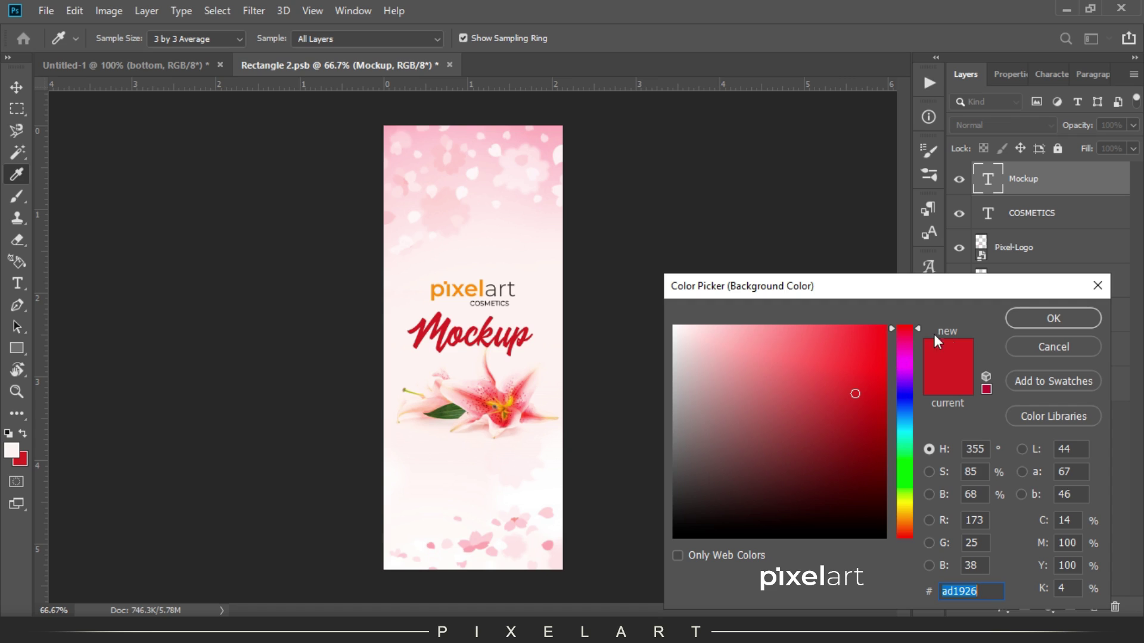
{"action": "mouse_move", "coordinate": [1060, 353]}
{"action": "left_mouse_down"}
{"action": "mouse_move", "coordinate": [941, 387]}
{"action": "mouse_move", "coordinate": [906, 348]}
{"action": "left_mouse_up"}
{"action": "left_click", "coordinate": [804, 360]}
{"action": "left_click_drag", "start_coordinate": [805, 360], "coordinate": [840, 339]}
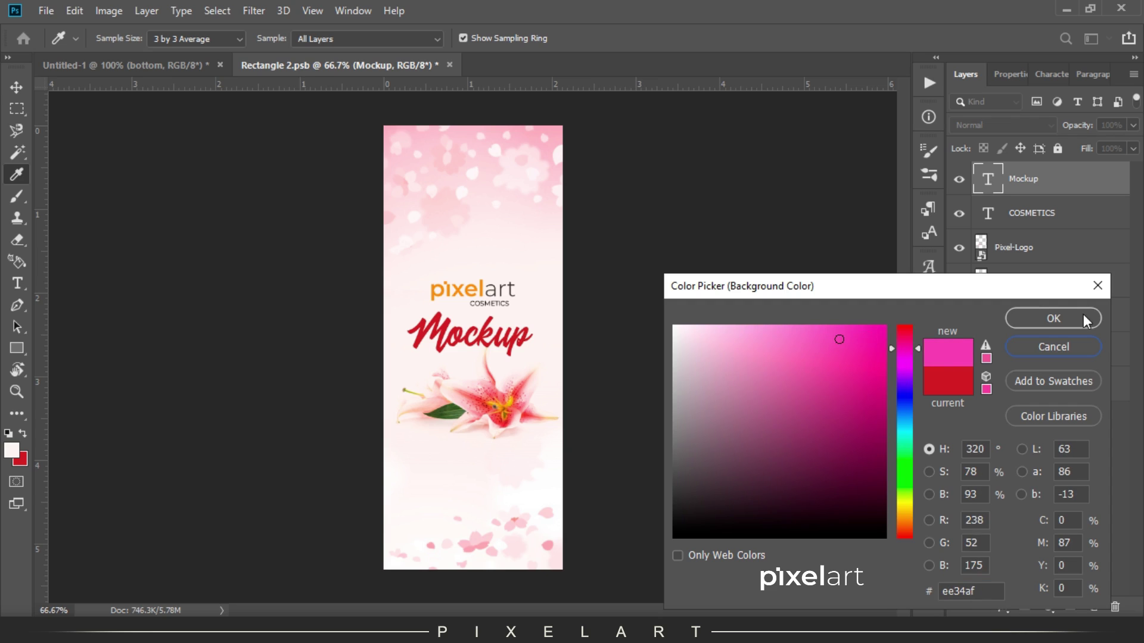
{"action": "left_click", "coordinate": [1084, 320]}
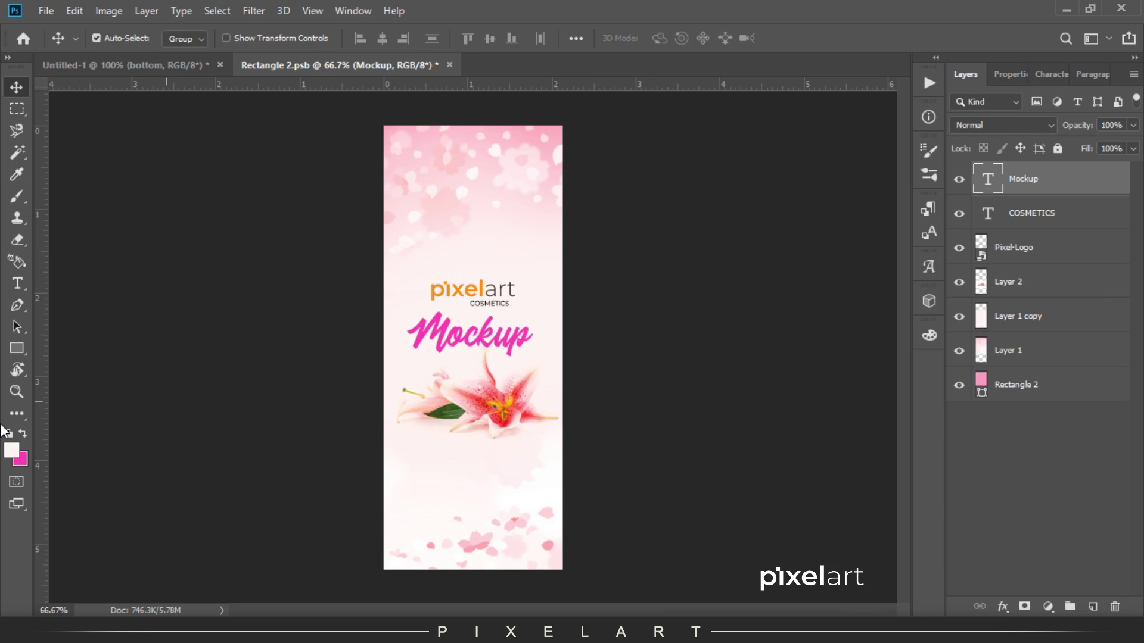
Step: Set the Mockup fill colour to hex bc1e80
{"action": "left_click", "coordinate": [20, 459]}
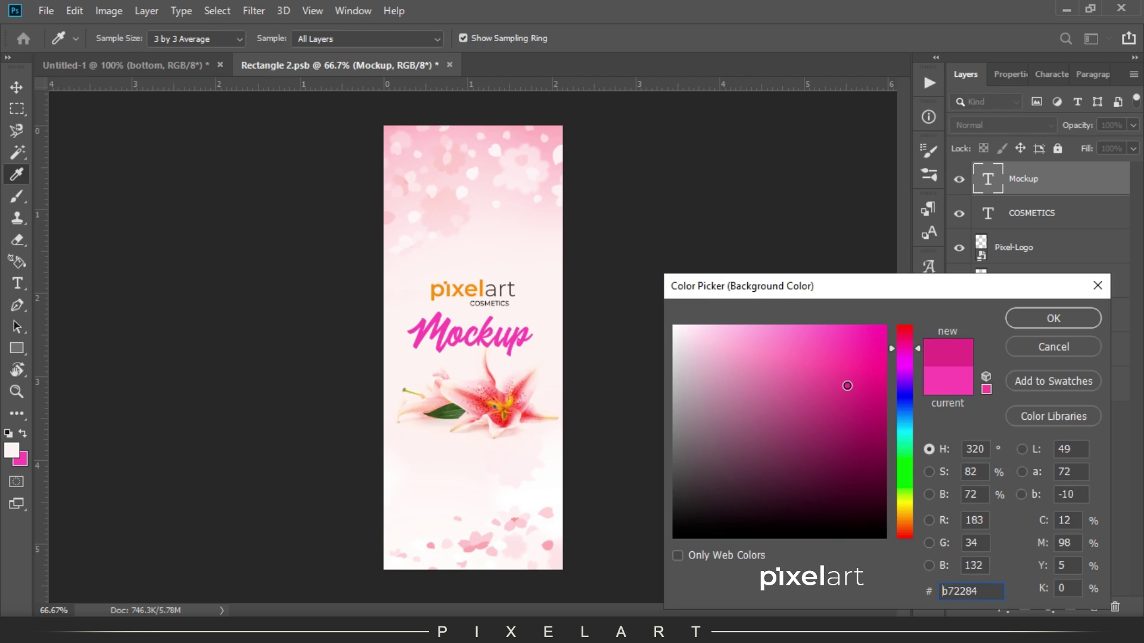
{"action": "type", "text": "bc1e80"}
{"action": "left_click", "coordinate": [1081, 325]}
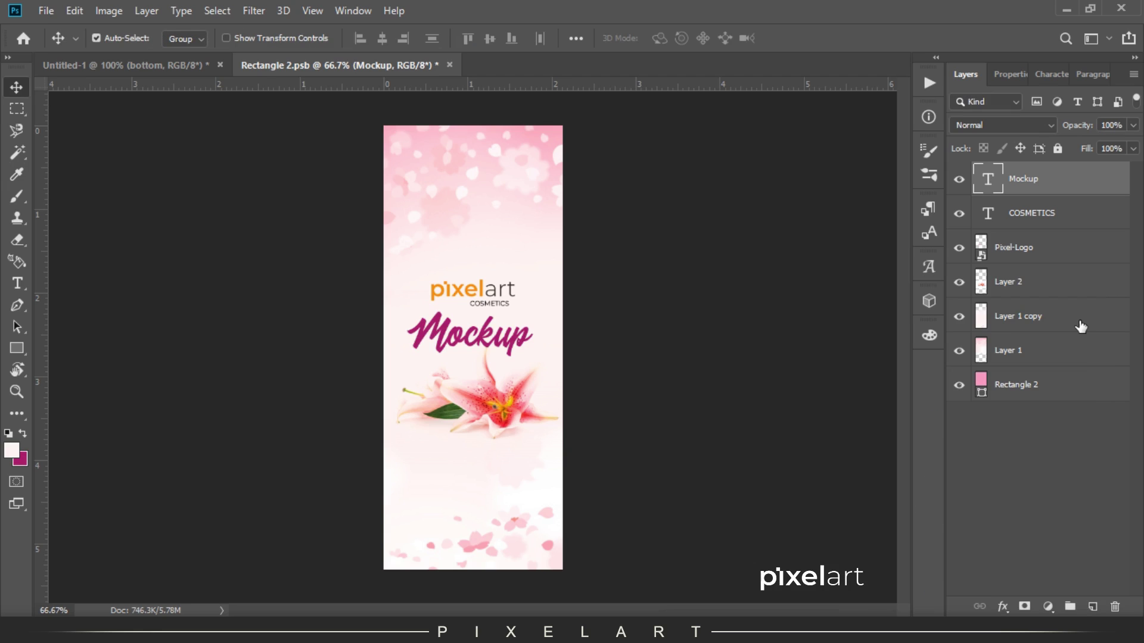
Step: Adjust the Mockup colour to a soft coral-pink matching the lily
{"action": "left_click", "coordinate": [23, 460]}
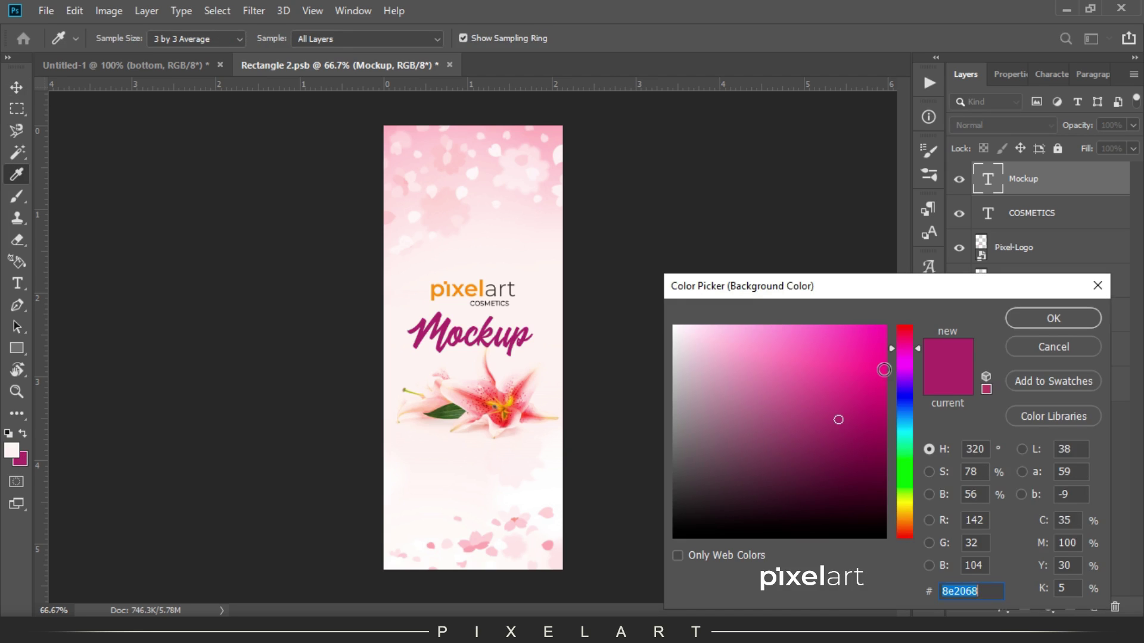
{"action": "left_click", "coordinate": [808, 358]}
{"action": "left_click_drag", "start_coordinate": [808, 358], "coordinate": [780, 320]}
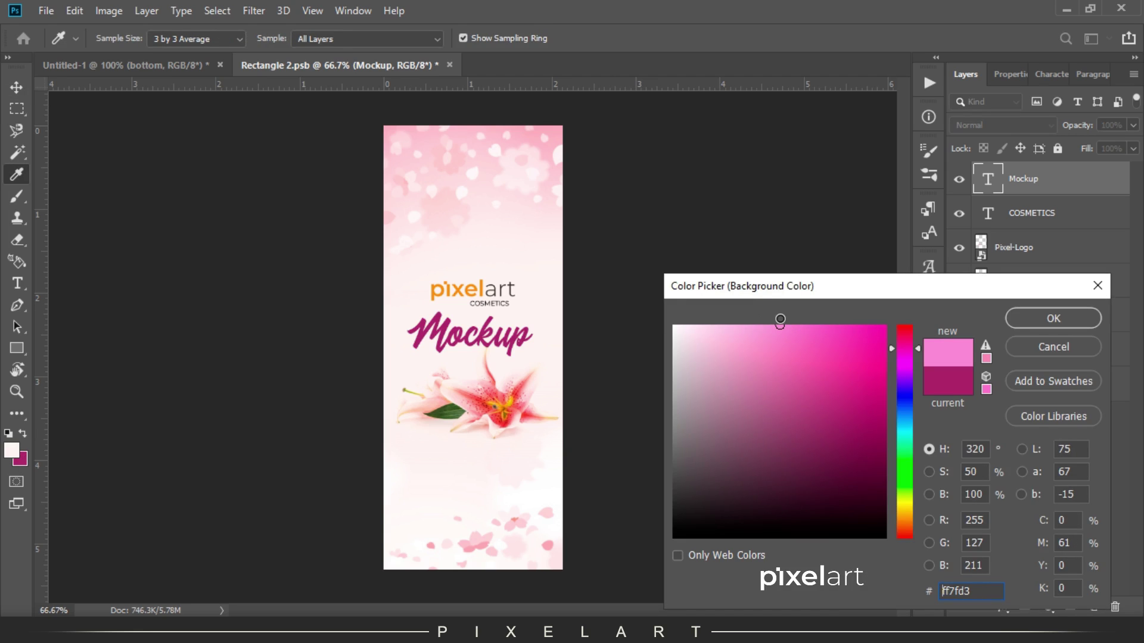
{"action": "left_click", "coordinate": [559, 120]}
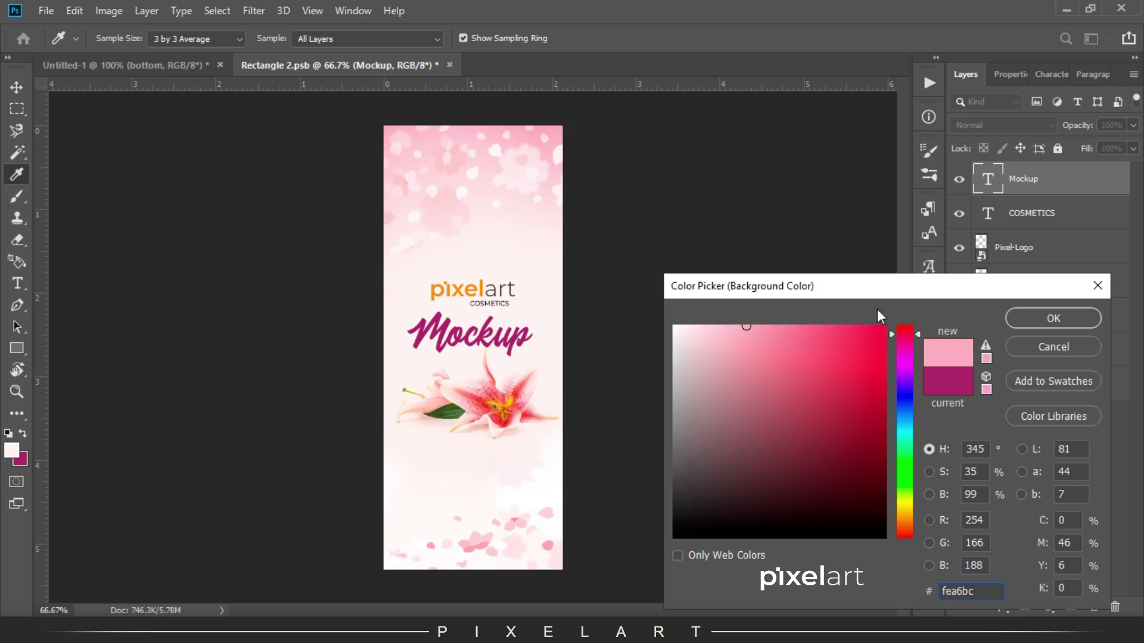
{"action": "left_click", "coordinate": [785, 333]}
{"action": "left_click_drag", "start_coordinate": [785, 333], "coordinate": [812, 341]}
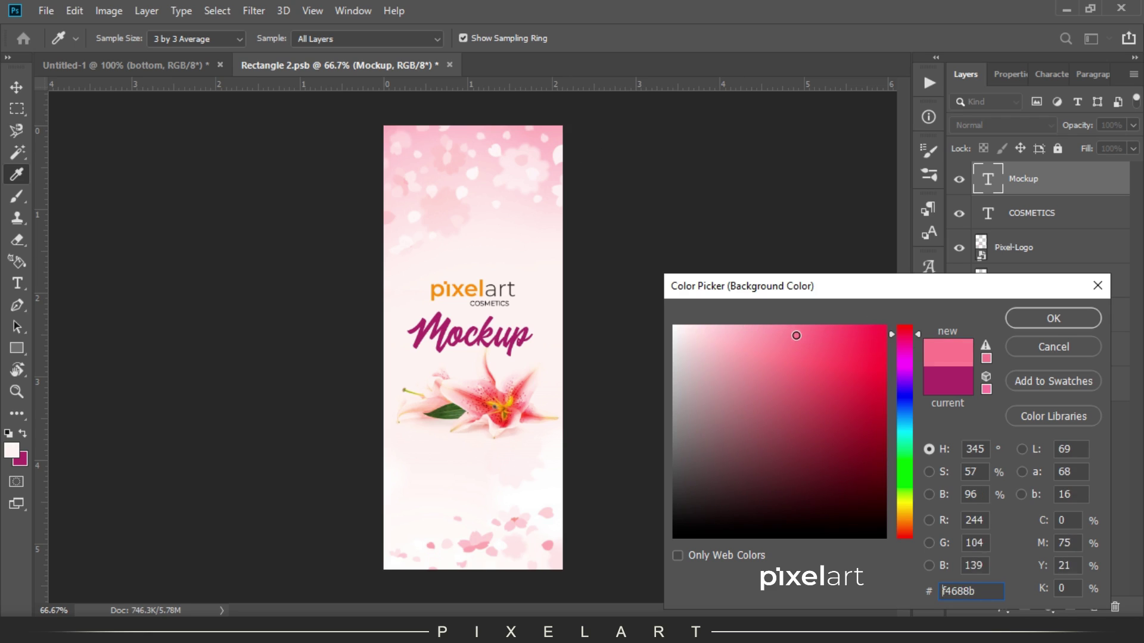
{"action": "left_click", "coordinate": [1081, 315]}
{"action": "key", "text": "v"}
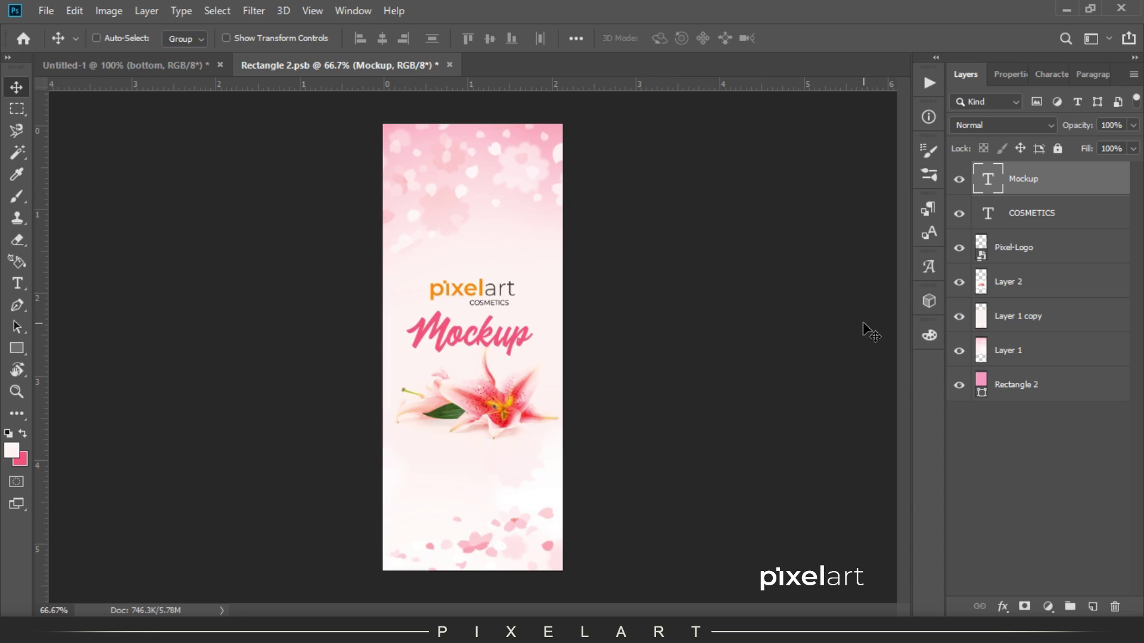
{"action": "key", "text": "ctrl+1"}
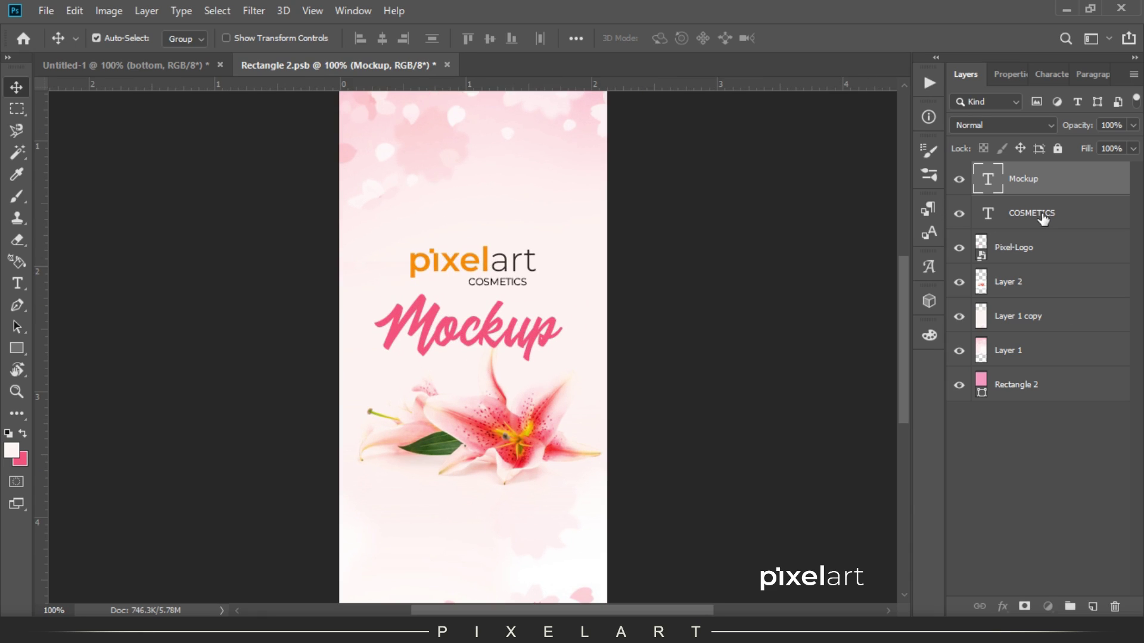
Step: Duplicate the COSMETICS text layer and move the copy below the lily
{"action": "left_click", "coordinate": [1042, 219]}
{"action": "key", "text": "ctrl+j"}
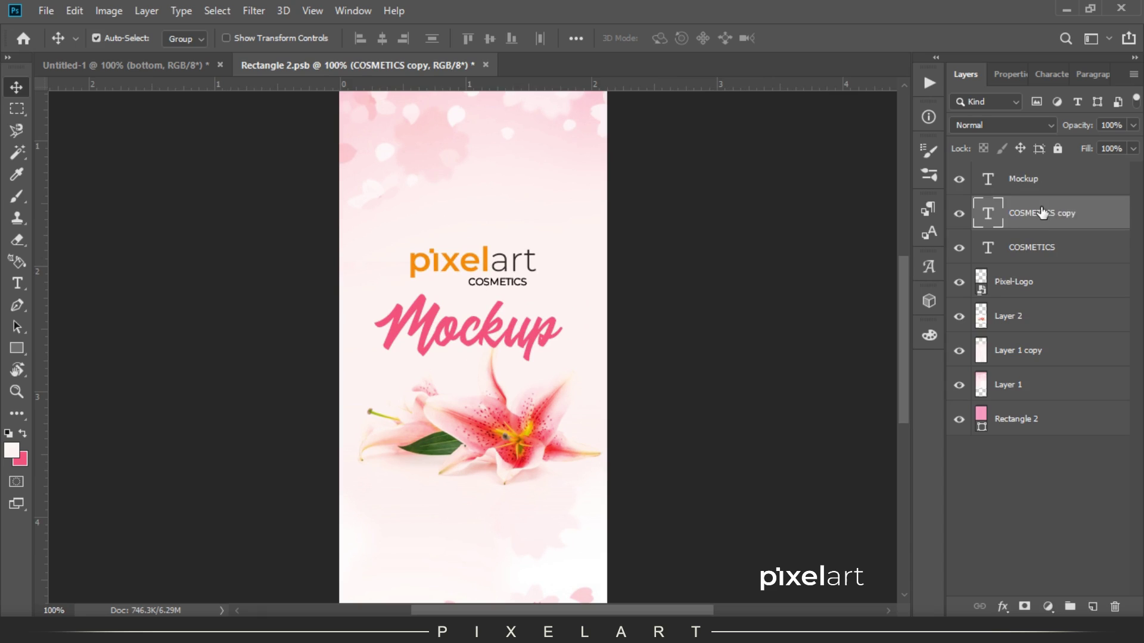
{"action": "left_click_drag", "start_coordinate": [1042, 215], "coordinate": [1067, 182]}
{"action": "key", "text": "ctrl+t"}
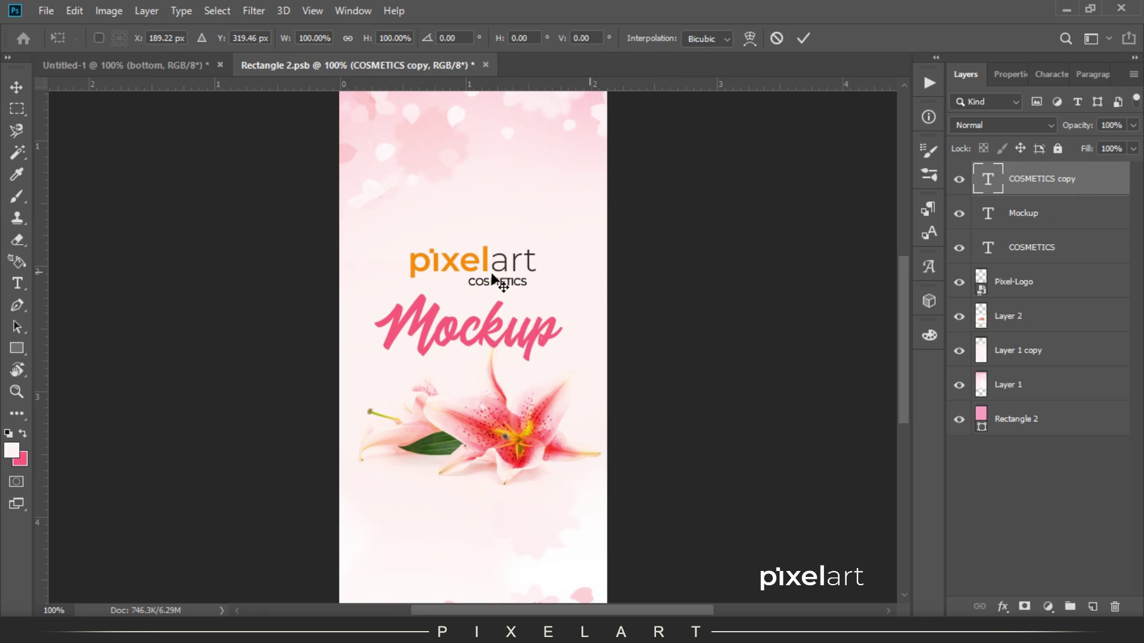
{"action": "left_click_drag", "start_coordinate": [502, 281], "coordinate": [468, 499]}
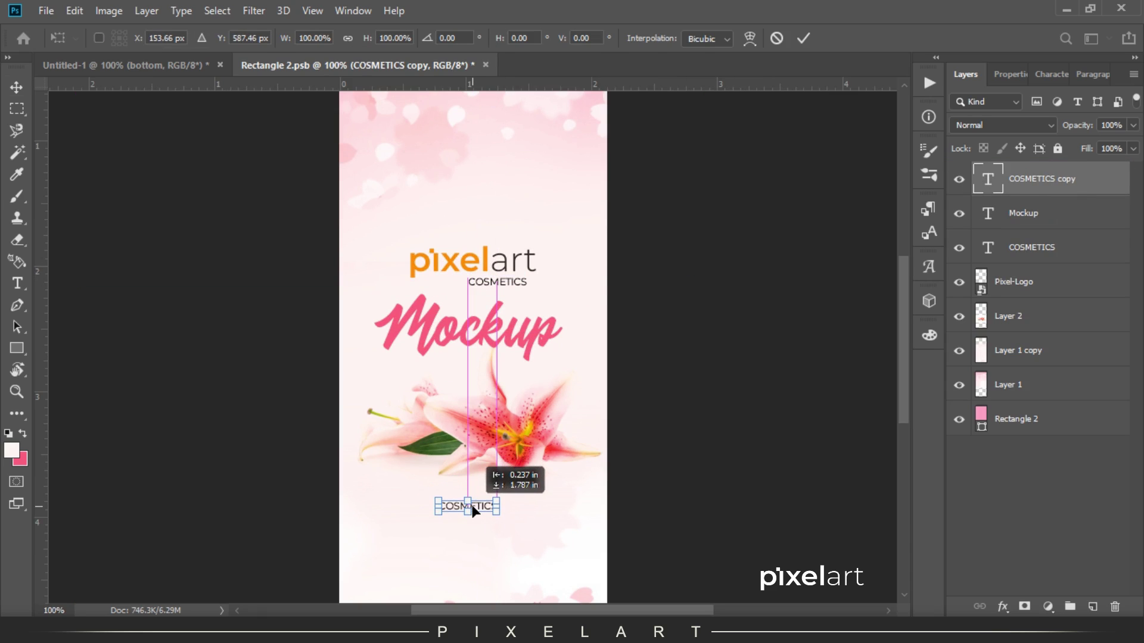
{"action": "key", "text": "Return"}
{"action": "key", "text": "ctrl+plus"}
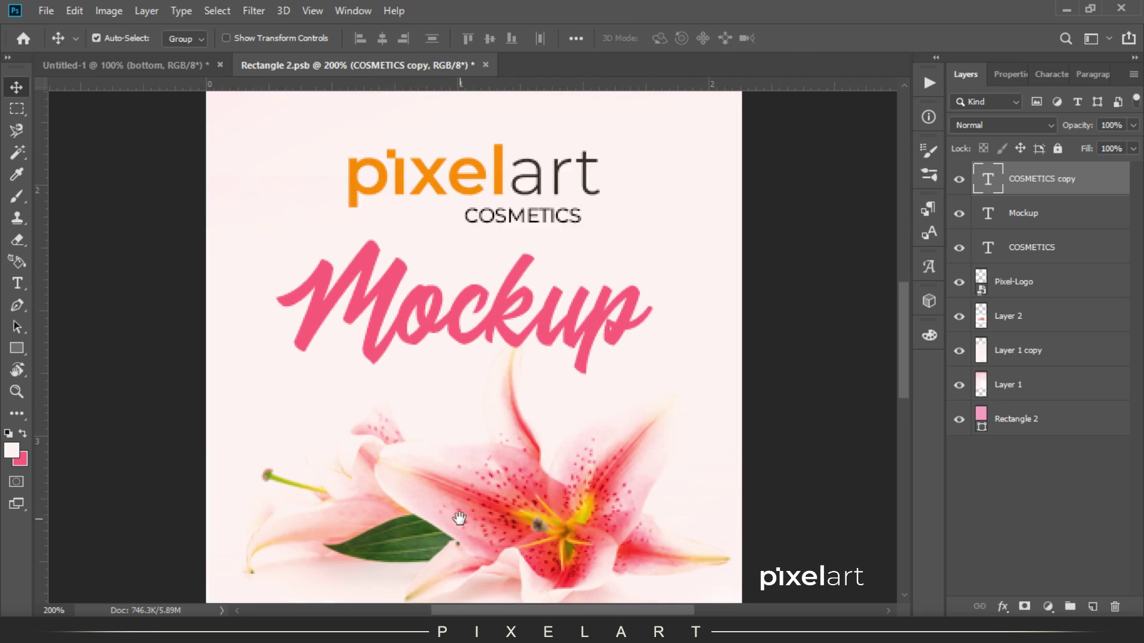
{"action": "left_click_drag", "start_coordinate": [462, 519], "coordinate": [461, 325]}
Step: Retype the lower copy as "100% NATURAL"
{"action": "key", "text": "t"}
{"action": "left_click", "coordinate": [458, 465]}
{"action": "key", "text": "ctrl+a"}
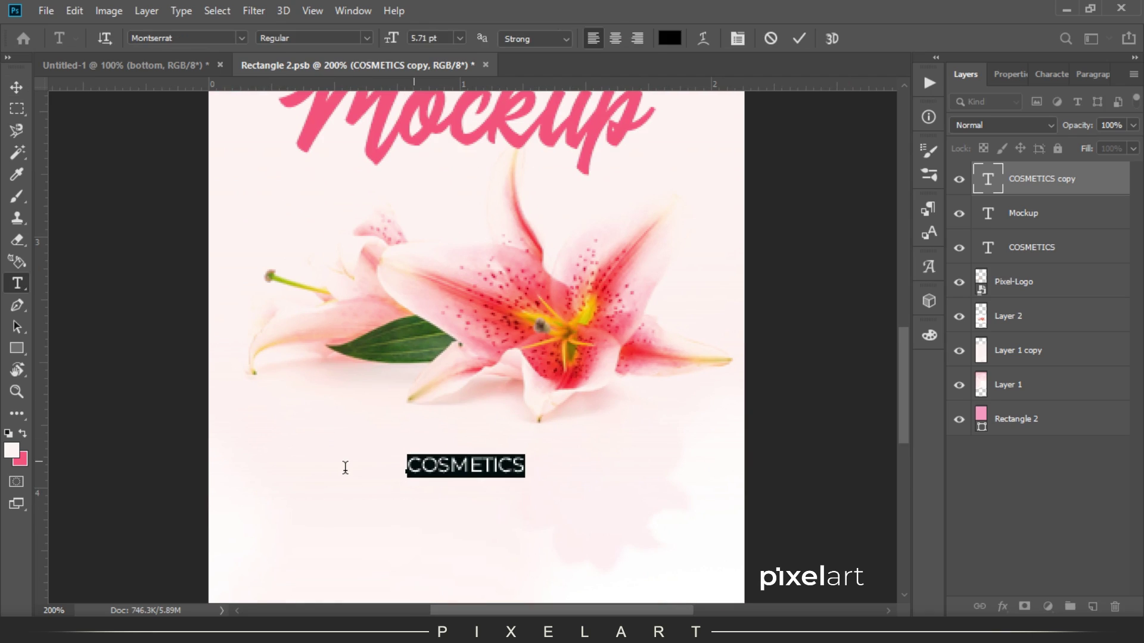
{"action": "type", "text": "100"}
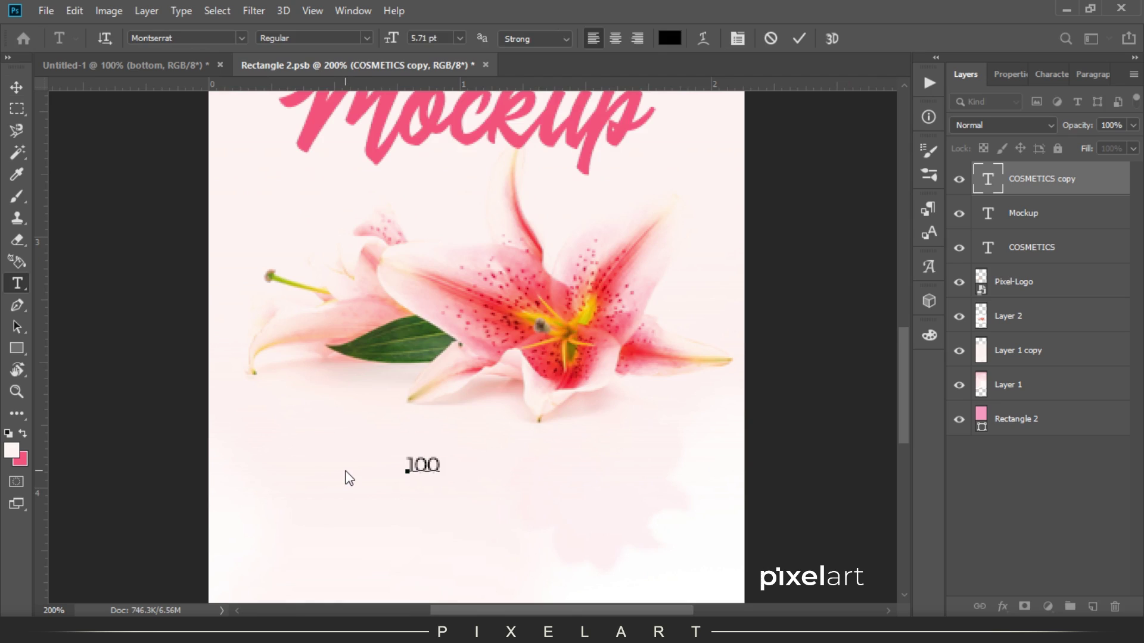
{"action": "type", "text": "%"}
{"action": "type", "text": " natura"}
{"action": "key", "text": "BackSpace"}
{"action": "key", "text": "BackSpace"}
{"action": "key", "text": "BackSpace"}
{"action": "key", "text": "BackSpace"}
{"action": "key", "text": "BackSpace"}
{"action": "key", "text": "Caps_Lock"}
{"action": "type", "text": "NATURAL"}
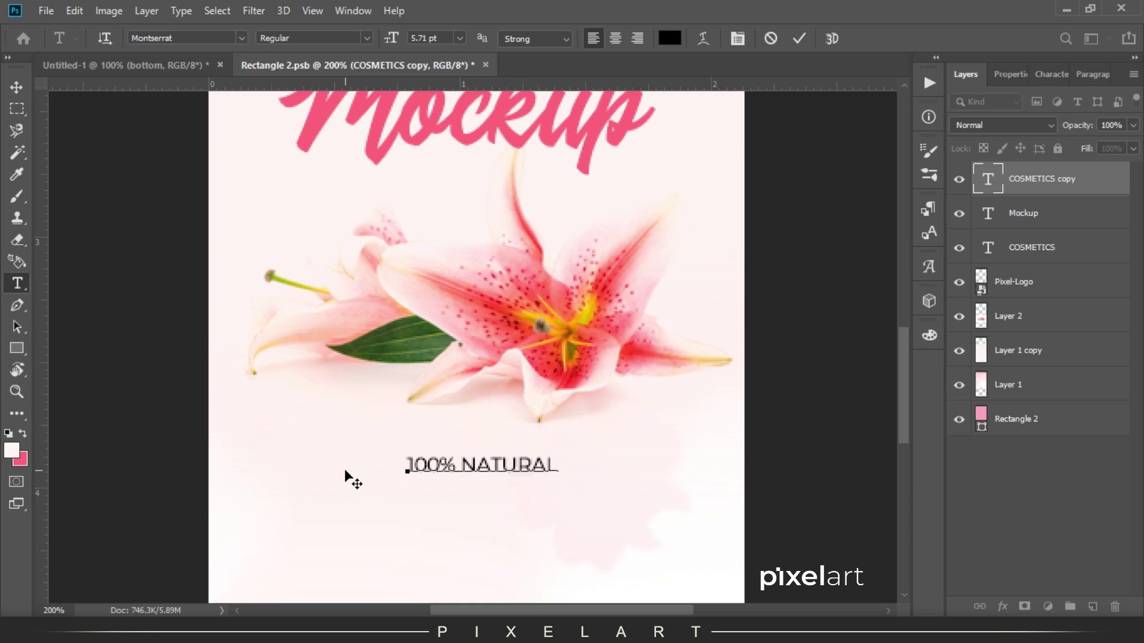
{"action": "left_click", "coordinate": [17, 87]}
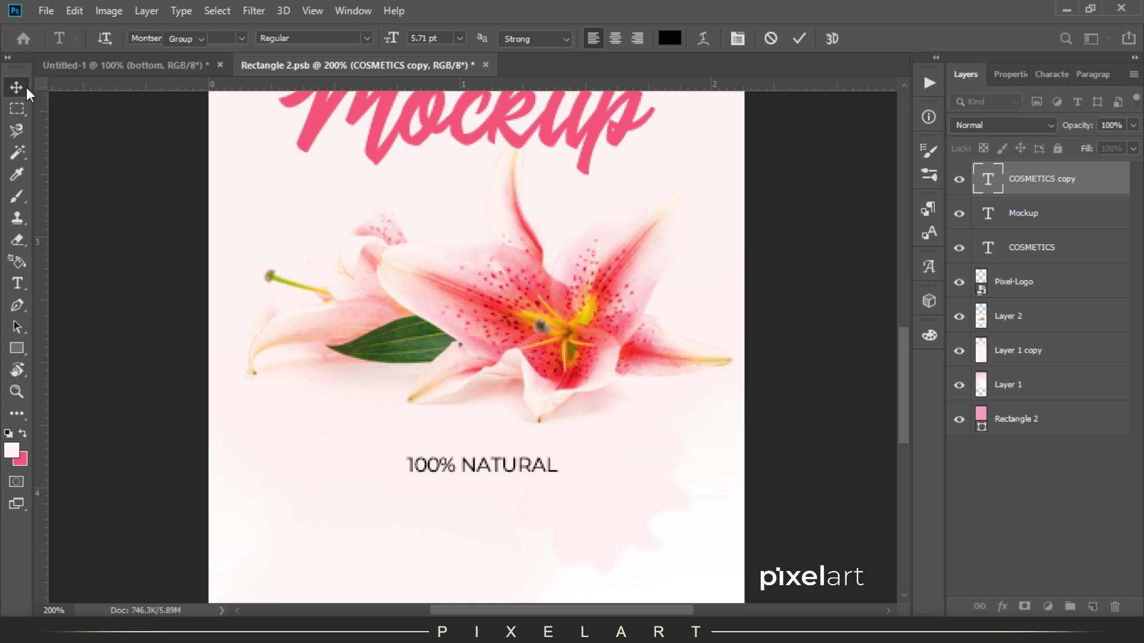
Step: Enlarge the 100% NATURAL text slightly and nudge it lower
{"action": "key", "text": "ctrl+t"}
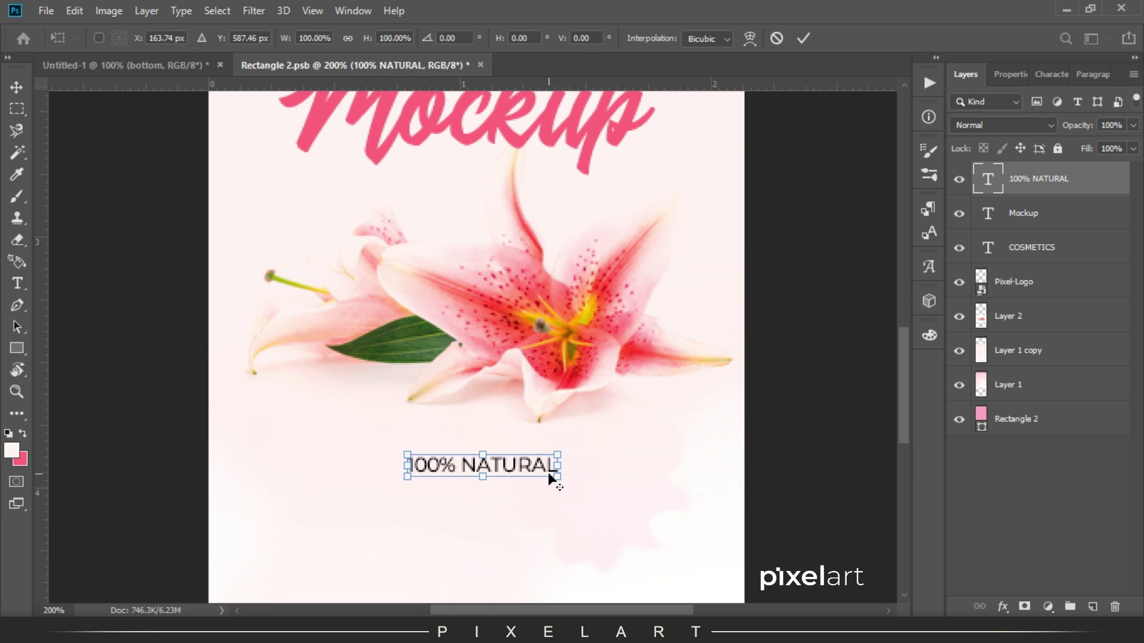
{"action": "left_click_drag", "start_coordinate": [556, 477], "coordinate": [568, 482]}
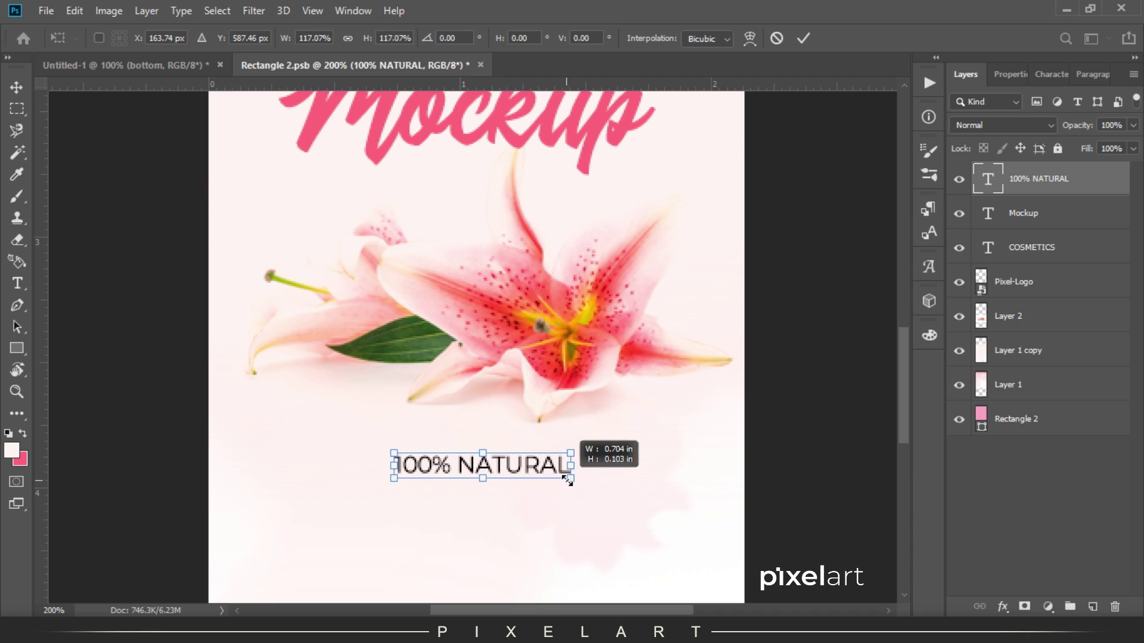
{"action": "key", "text": "Return"}
{"action": "key", "text": "ctrl+minus"}
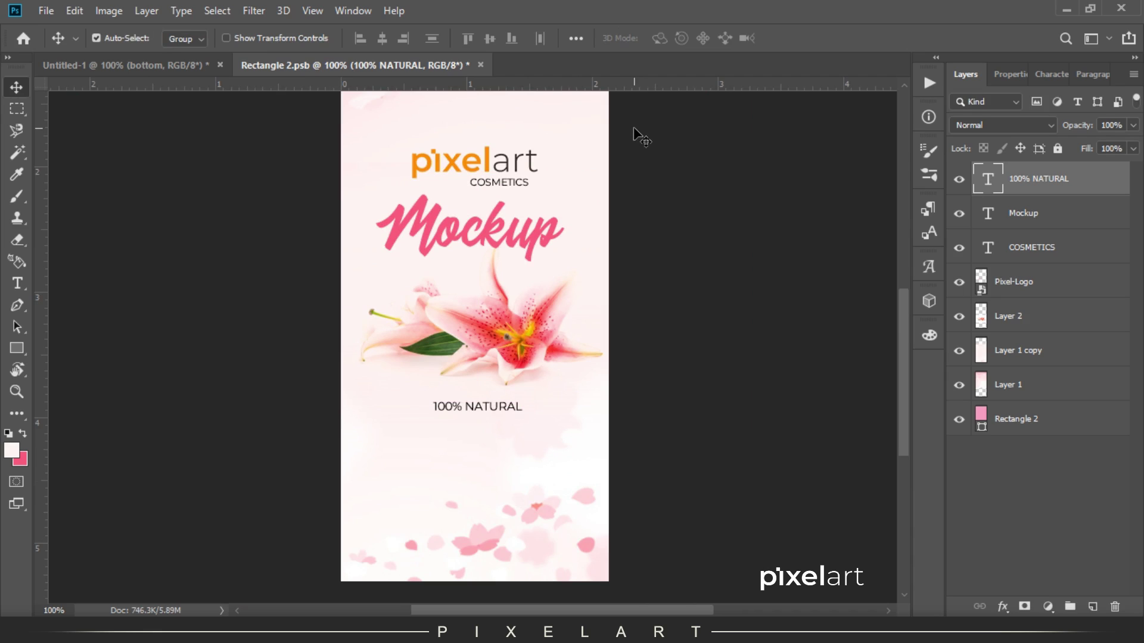
{"action": "key", "text": "shift+Down"}
Step: Lower the lily and tagline, and place a 100% NATURAL copy near the label bottom
{"action": "key", "text": "shift+Down"}
{"action": "key", "text": "shift+Down"}
{"action": "key", "text": "shift+Down"}
{"action": "key", "text": "shift+Down"}
{"action": "left_click", "coordinate": [1001, 316]}
{"action": "key", "text": "shift+Down"}
{"action": "key", "text": "shift+Down"}
{"action": "key", "text": "shift+Down"}
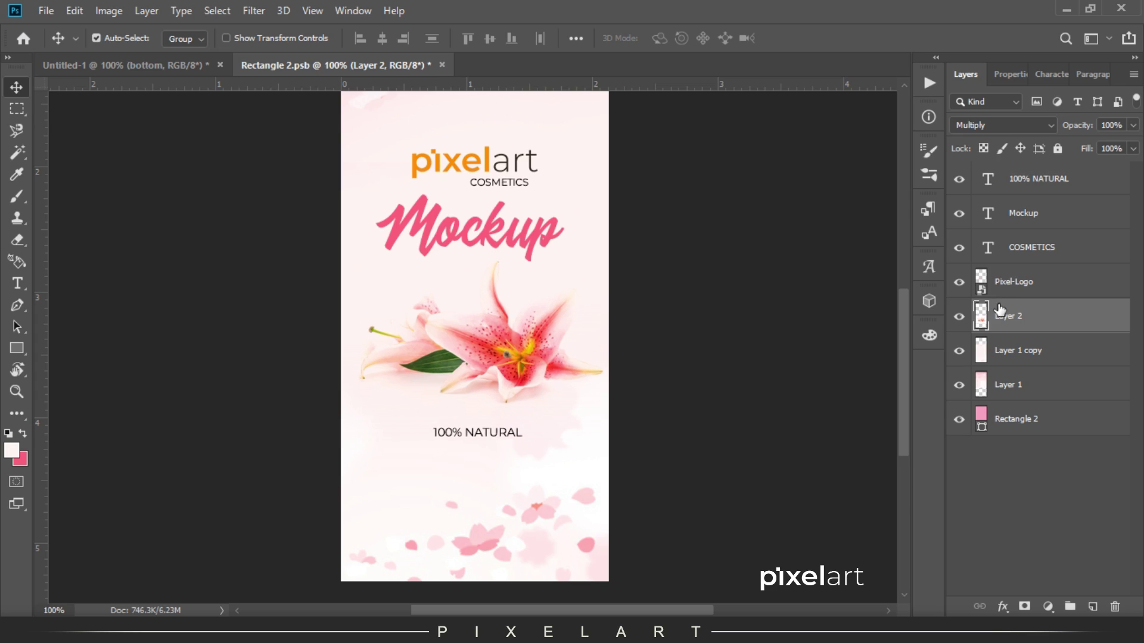
{"action": "left_click", "coordinate": [1055, 188]}
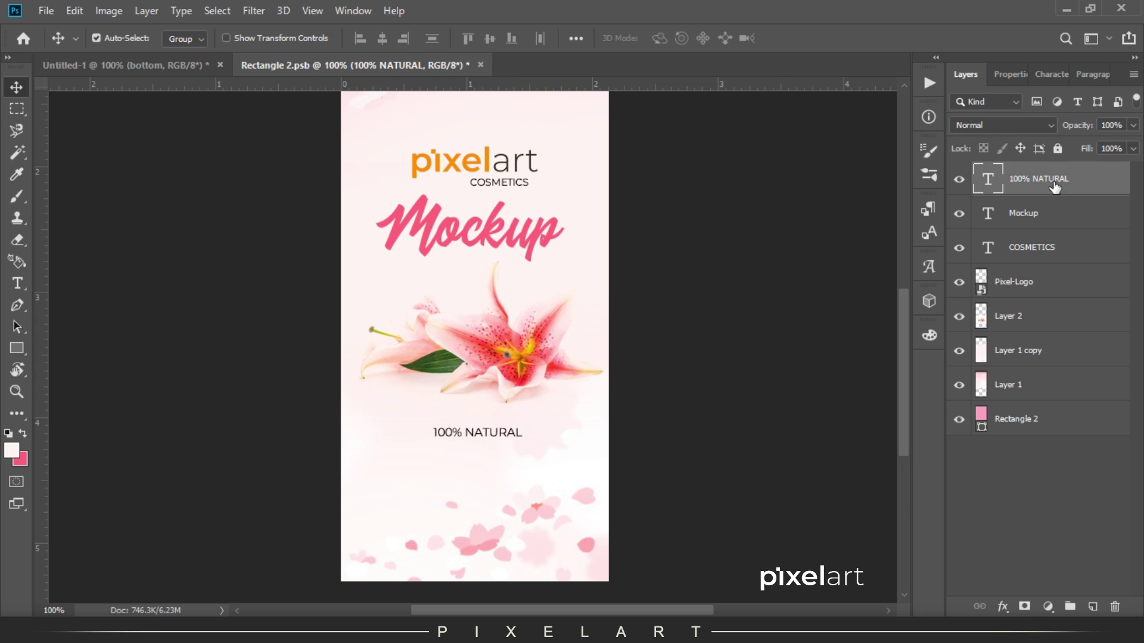
{"action": "key", "text": "ctrl+j"}
{"action": "key", "text": "shift+Down"}
{"action": "key", "text": "shift+Down"}
{"action": "key", "text": "shift+Down"}
{"action": "key", "text": "shift+Down"}
{"action": "key", "text": "shift+Down"}
{"action": "key", "text": "shift+Down"}
{"action": "key", "text": "shift+Down"}
{"action": "key", "text": "shift+Down"}
{"action": "key", "text": "shift+Down"}
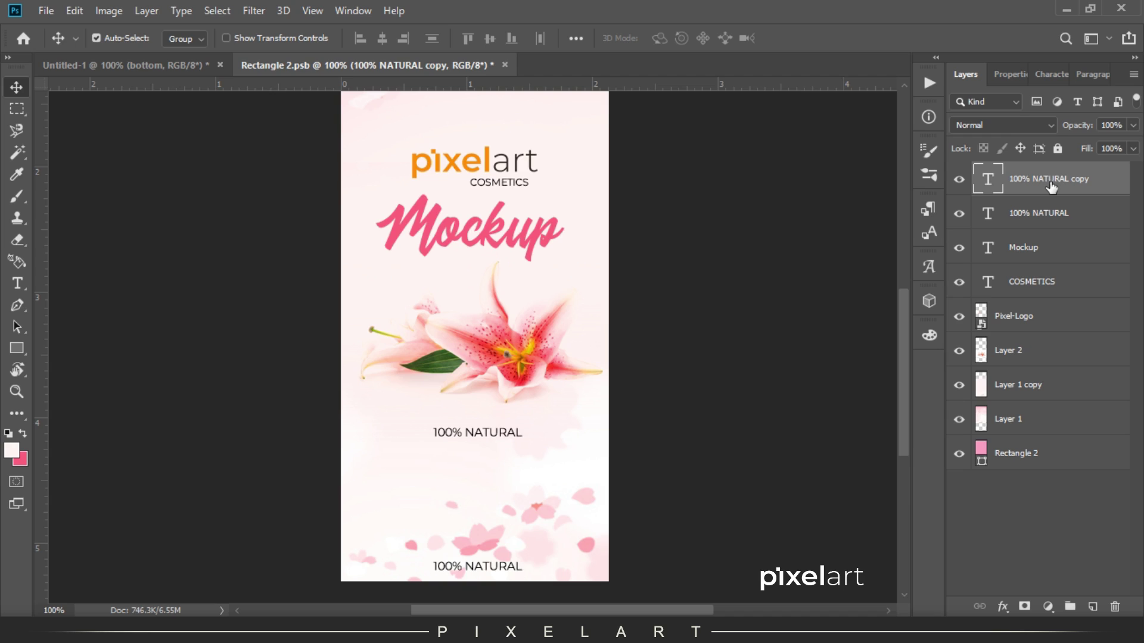
Step: Retype the bottom copy of the text as '200 ML'
{"action": "key", "text": "t"}
{"action": "left_click", "coordinate": [464, 569]}
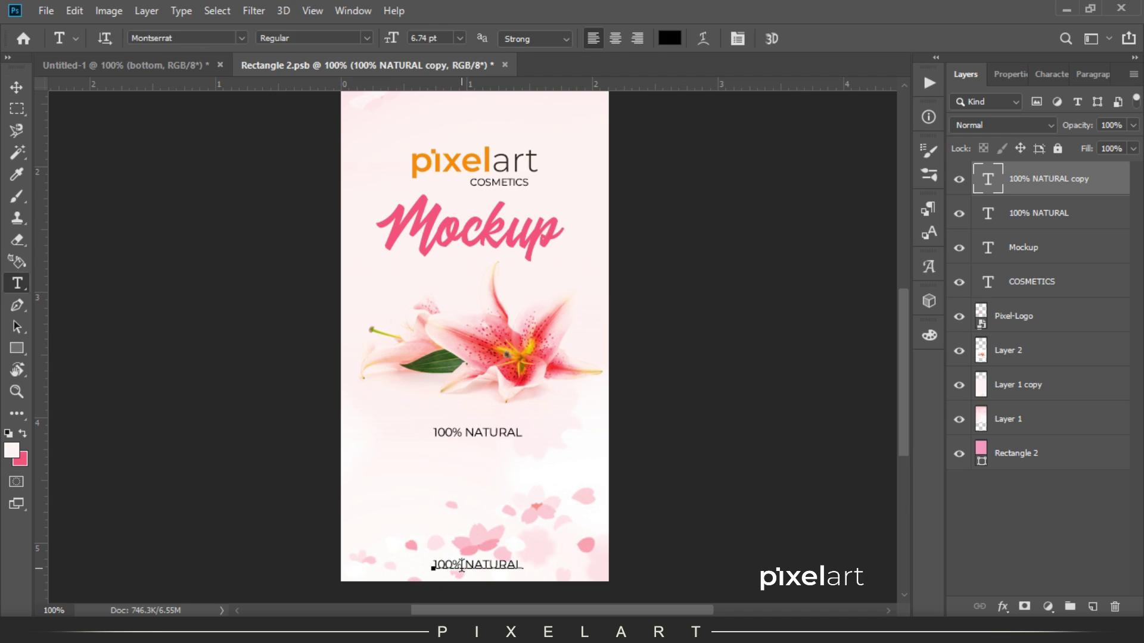
{"action": "key", "text": "ctrl+a"}
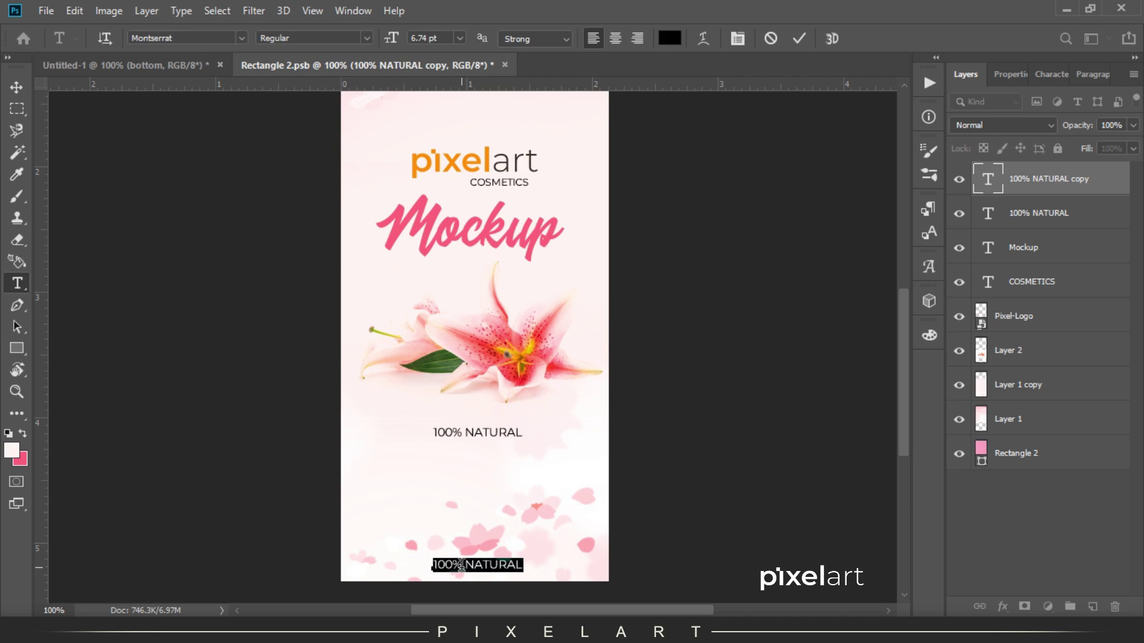
{"action": "type", "text": "200"}
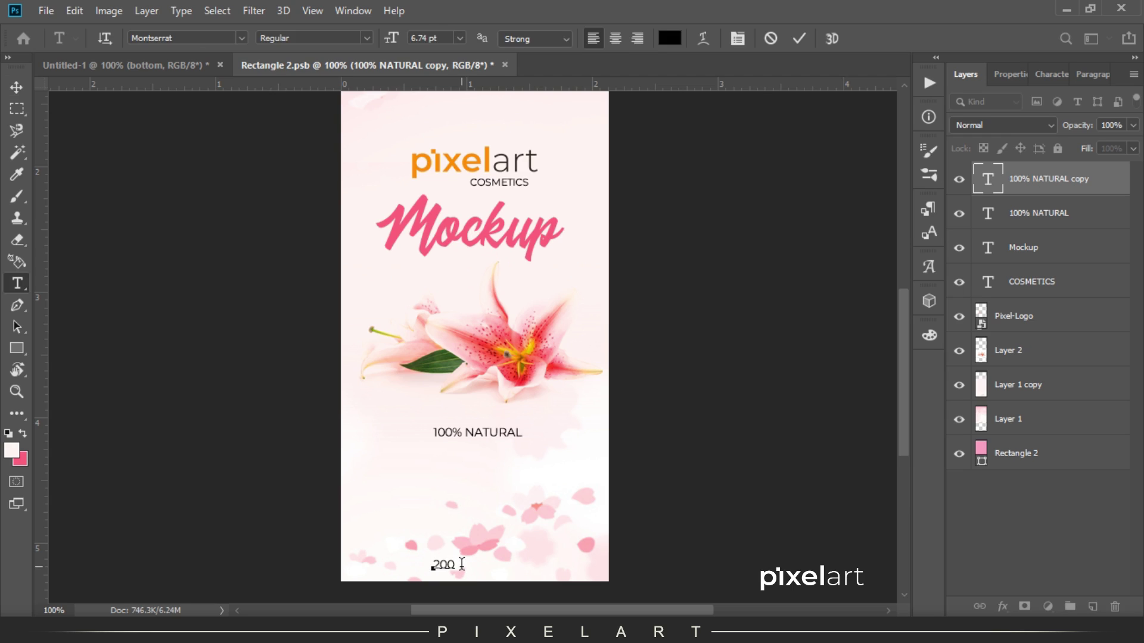
{"action": "type", "text": " ml"}
{"action": "key", "text": "Caps_Lock"}
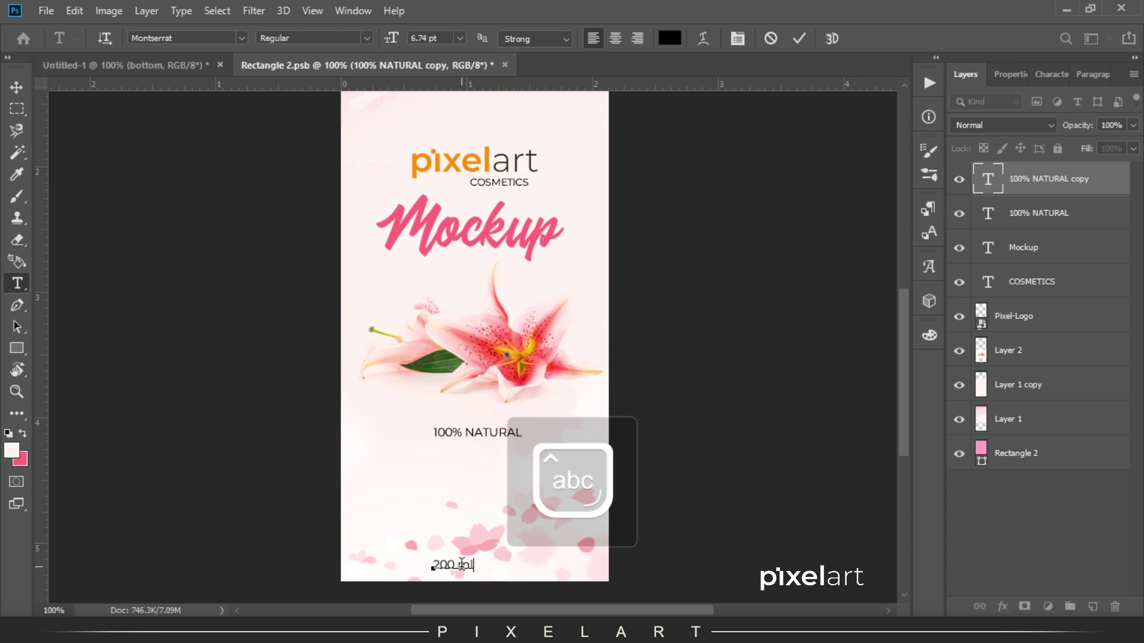
{"action": "key", "text": "BackSpace"}
{"action": "key", "text": "BackSpace"}
{"action": "key", "text": "BackSpace"}
{"action": "key", "text": "Caps_Lock"}
{"action": "type", "text": "ML"}
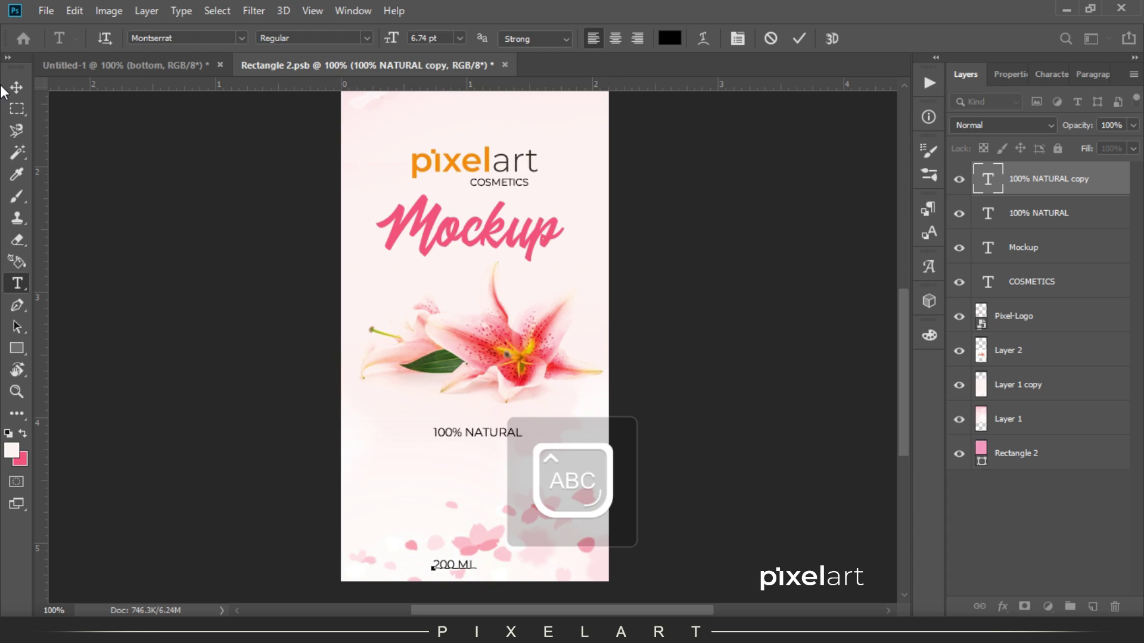
{"action": "left_click", "coordinate": [8, 89]}
Step: Unlock the 200 ML layer and centre it horizontally with 100% NATURAL
{"action": "key", "text": "Up"}
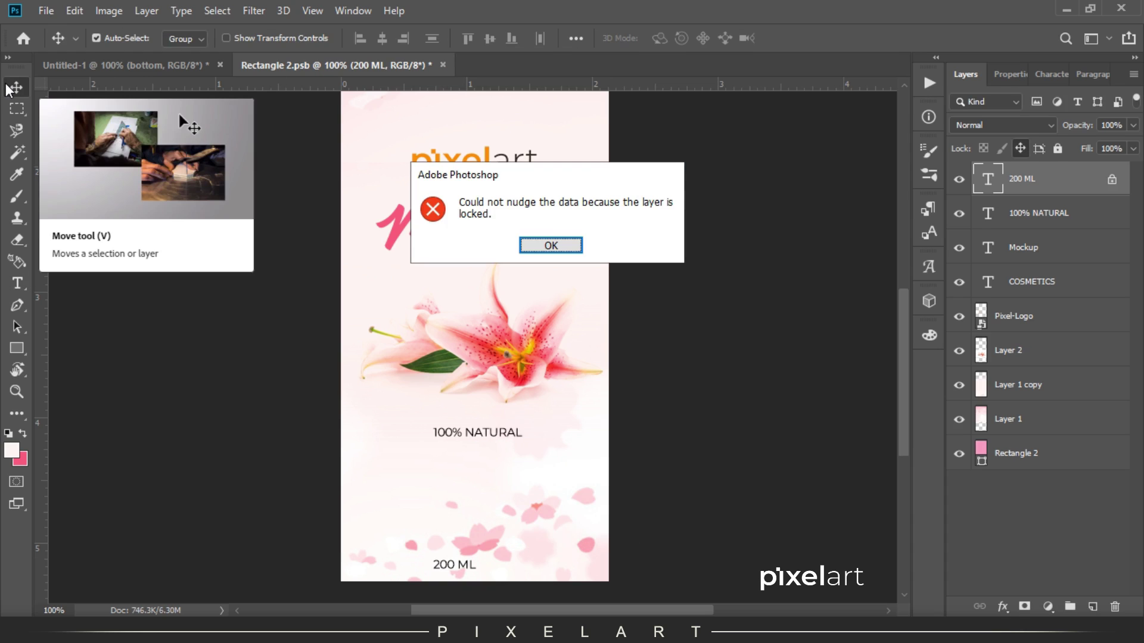
{"action": "left_click", "coordinate": [550, 244]}
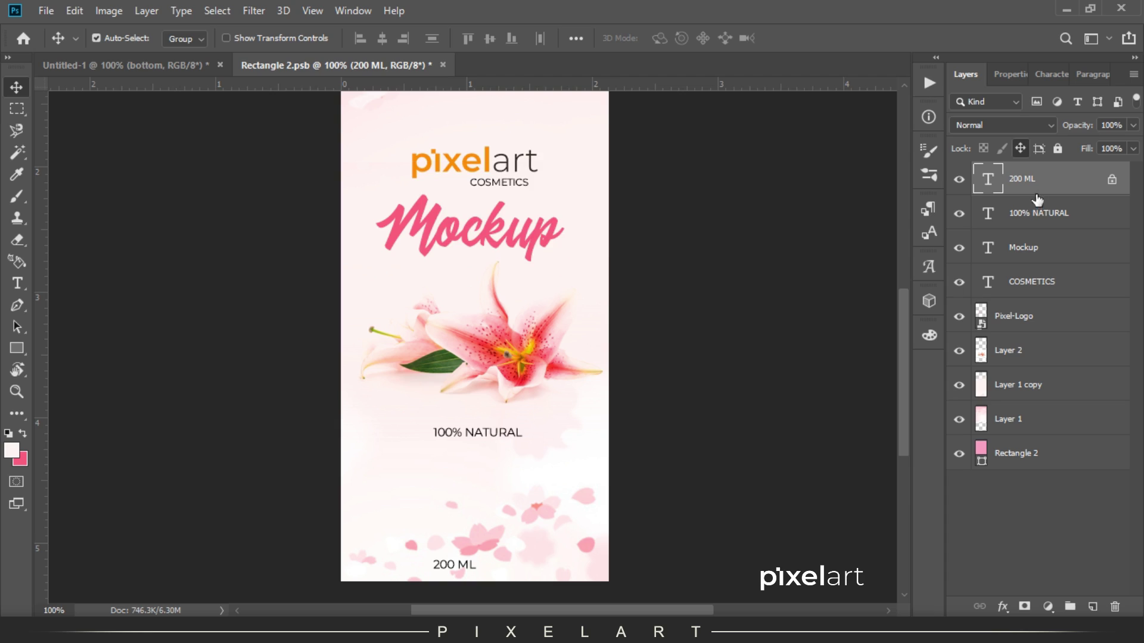
{"action": "left_click", "coordinate": [1112, 179]}
{"action": "key", "text": "shift+Right"}
{"action": "key", "text": "shift+Right"}
{"action": "key", "text": "shift+Right"}
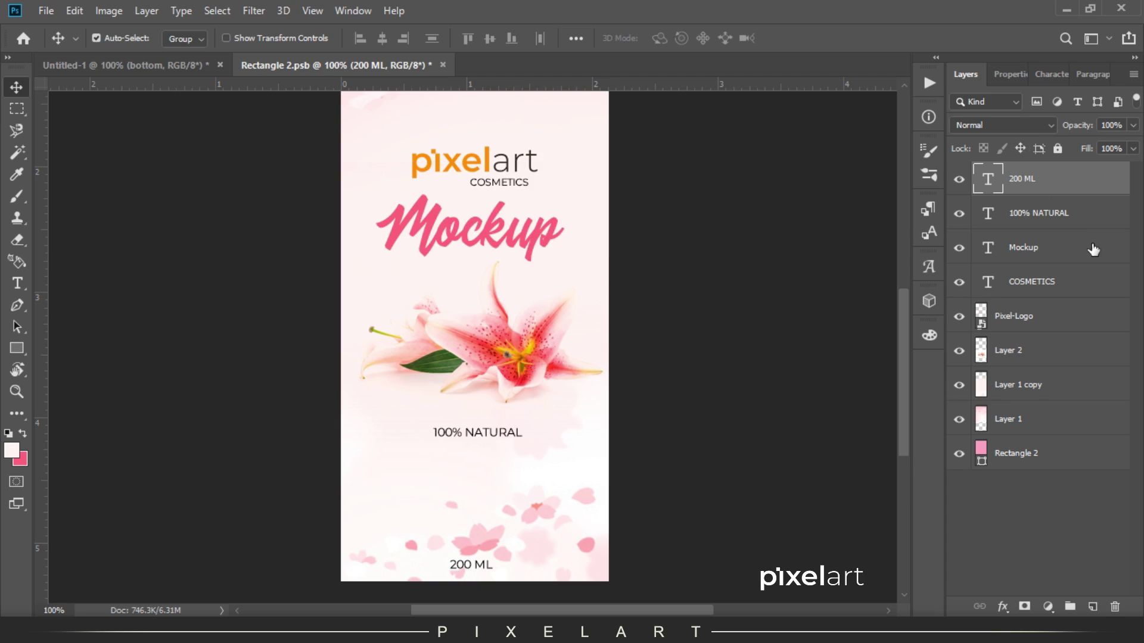
{"action": "key", "text": "Right"}
{"action": "key", "text": "Right"}
{"action": "key", "text": "ctrl"}
{"action": "left_click", "coordinate": [1029, 213], "text": "ctrl"}
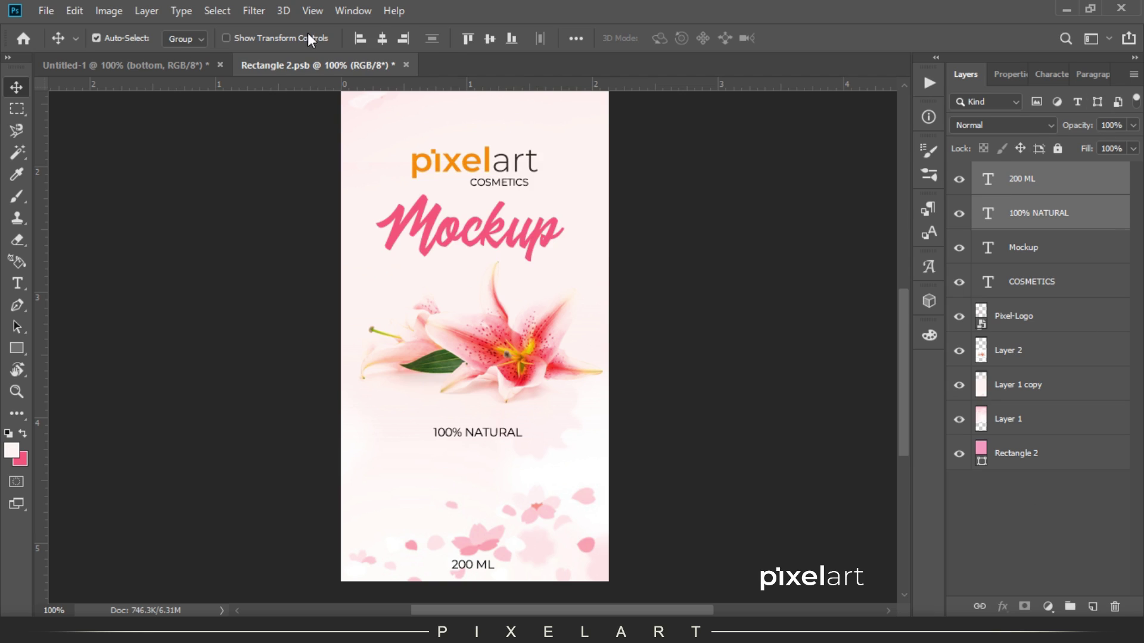
{"action": "left_click", "coordinate": [385, 38]}
{"action": "key", "text": "ctrl+minus"}
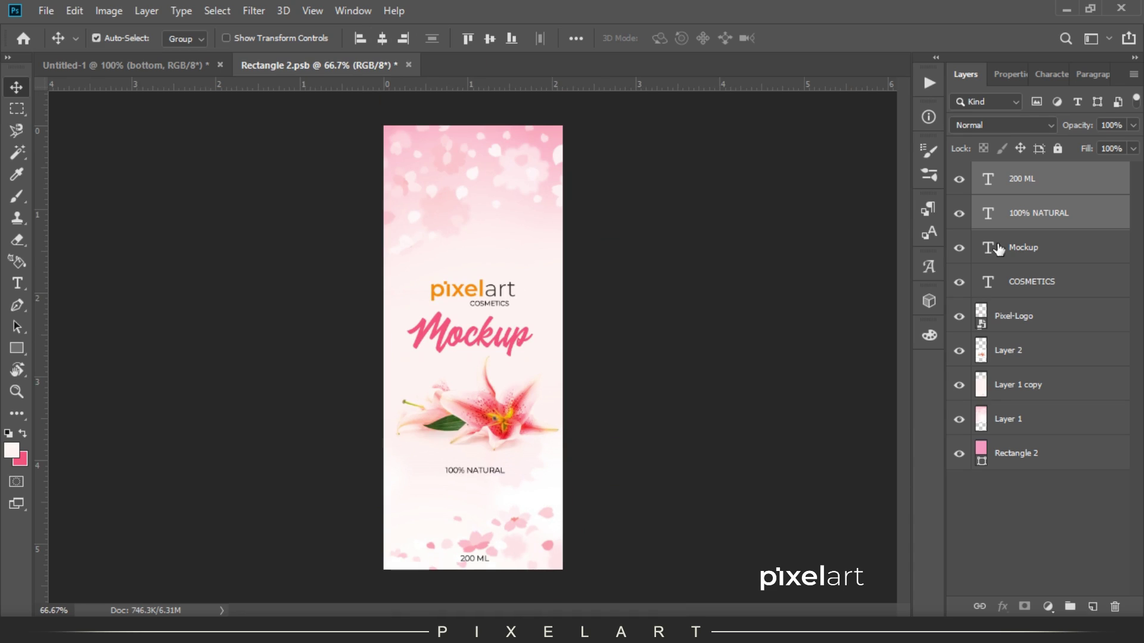
Step: Raise the pixelart logo, COSMETICS and Mockup text slightly higher
{"action": "left_click", "coordinate": [1025, 351]}
{"action": "left_click", "coordinate": [1029, 325]}
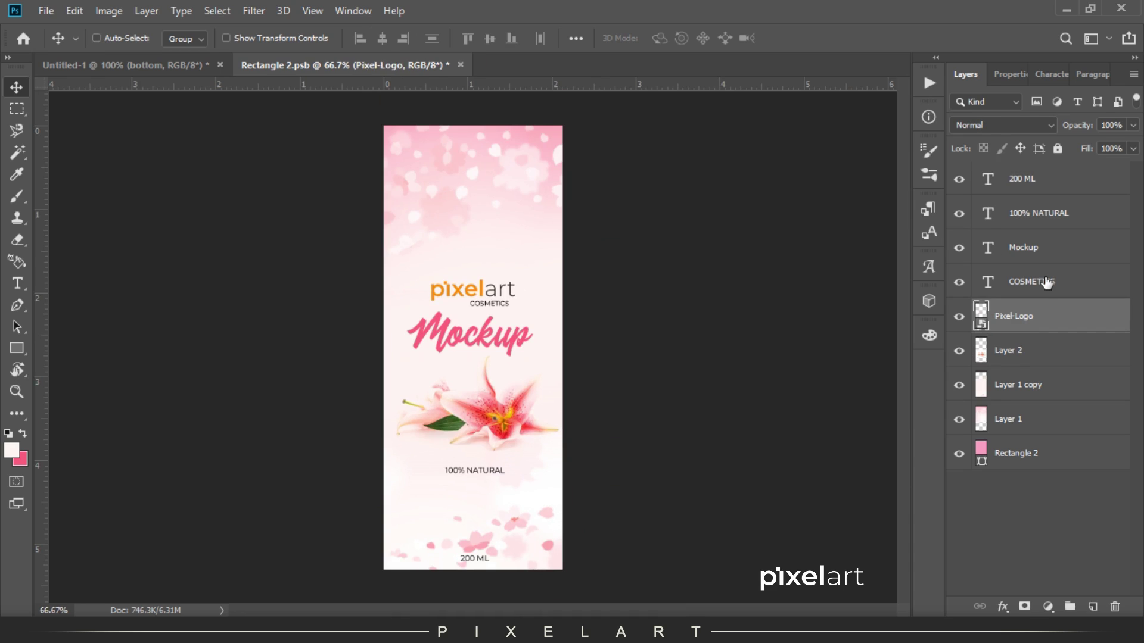
{"action": "left_click", "coordinate": [1046, 282], "text": "shift"}
{"action": "key", "text": "shift+Up"}
{"action": "key", "text": "shift+Up"}
{"action": "key", "text": "shift+Up"}
{"action": "key", "text": "shift+Up"}
{"action": "key", "text": "shift+Up"}
{"action": "key", "text": "shift+Up"}
{"action": "key", "text": "shift+Up"}
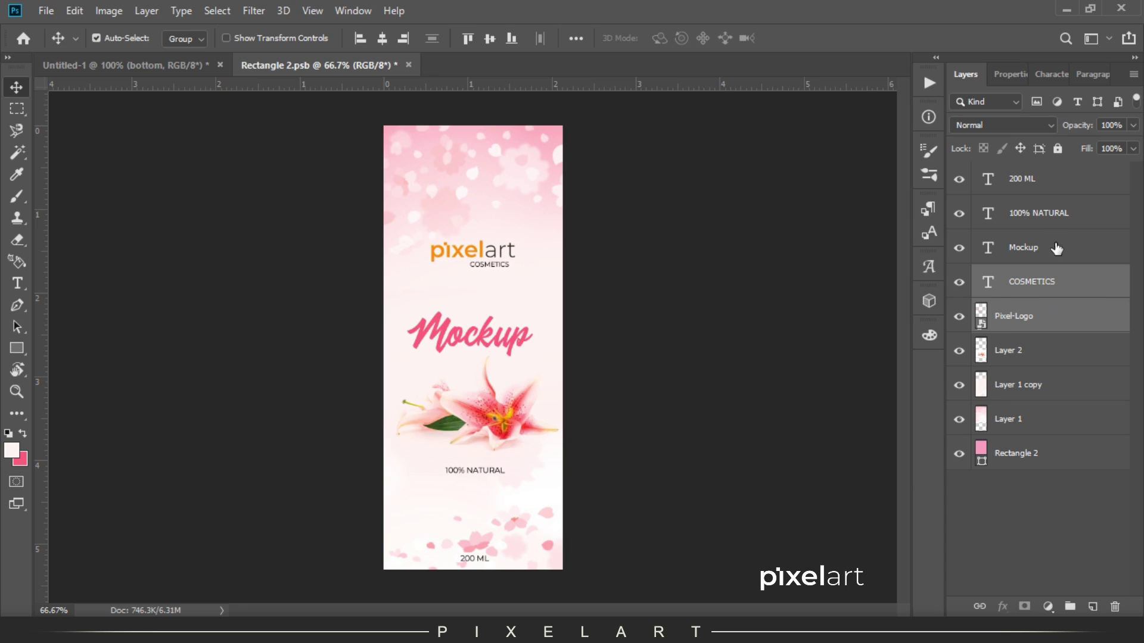
{"action": "left_click", "coordinate": [1057, 249]}
{"action": "key", "text": "shift+Up"}
{"action": "key", "text": "shift+Up"}
{"action": "key", "text": "shift+Up"}
{"action": "key", "text": "shift+Up"}
{"action": "key", "text": "shift+Up"}
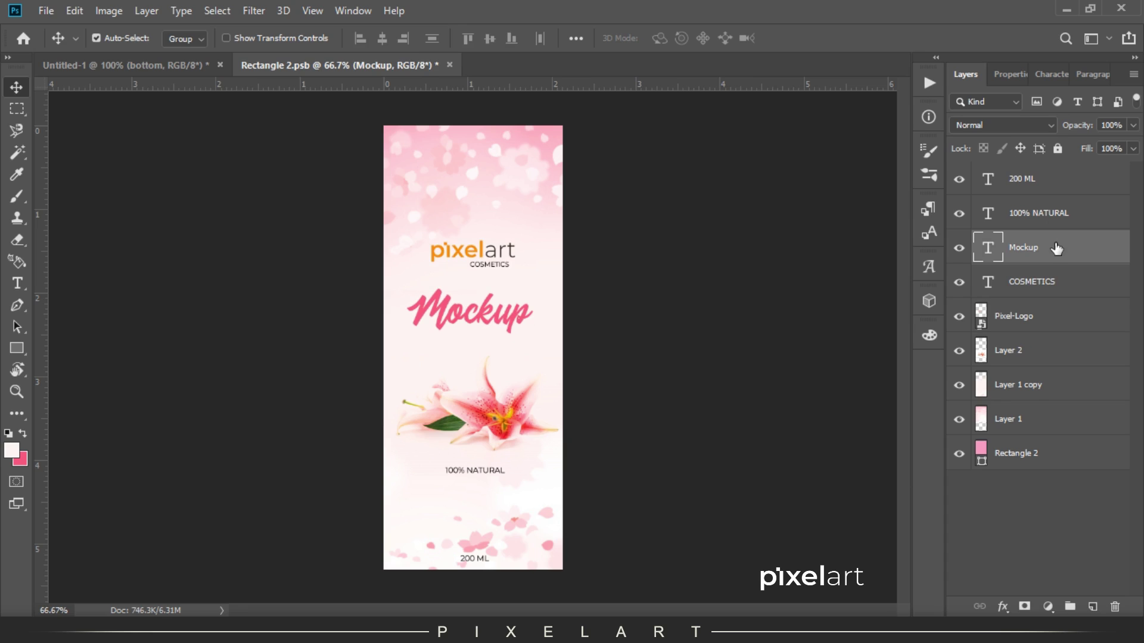
Step: Duplicate the COSMETICS line and place the copy just below Mockup
{"action": "left_click", "coordinate": [1043, 299]}
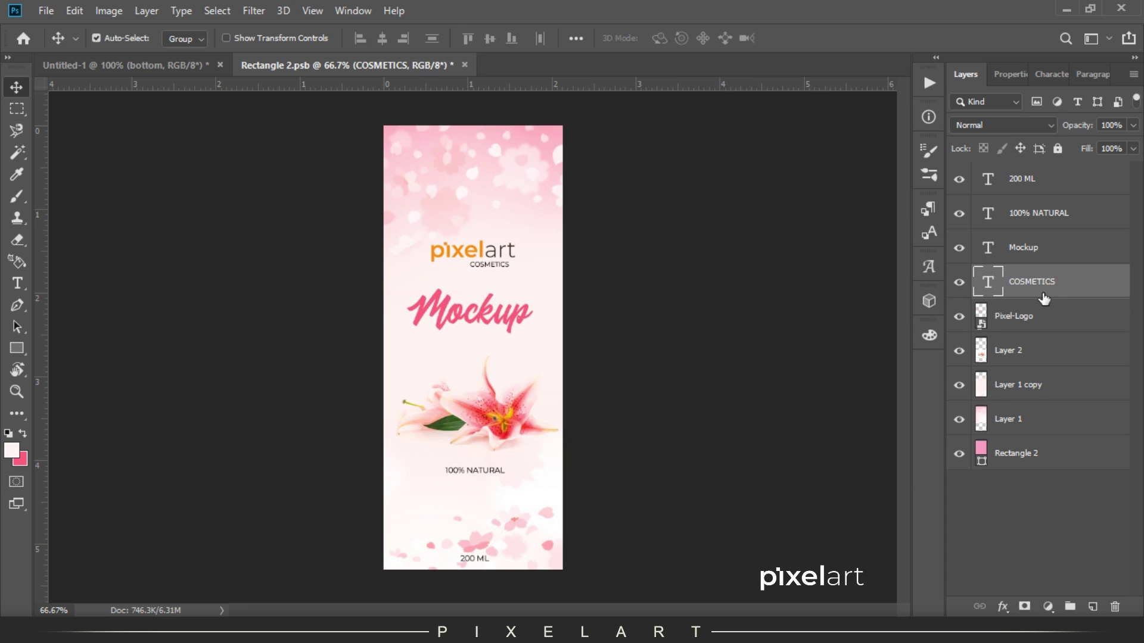
{"action": "key", "text": "ctrl+j"}
{"action": "left_click_drag", "start_coordinate": [537, 299], "coordinate": [536, 366]}
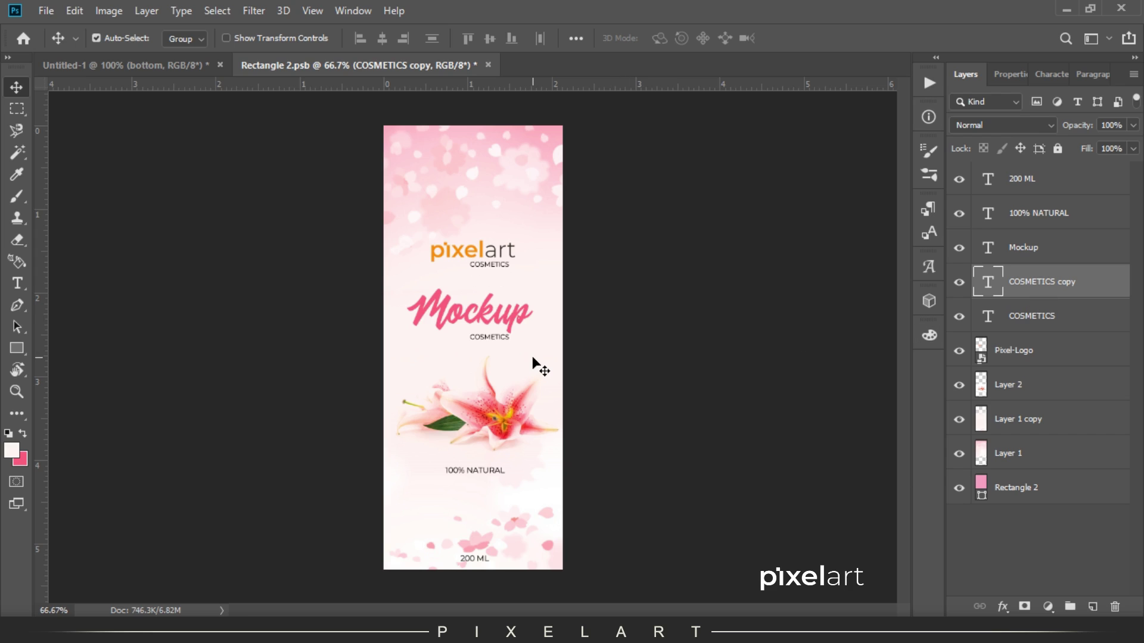
Step: Retype the COSMETICS copy under Mockup as 'SHAMPOO'
{"action": "key", "text": "t"}
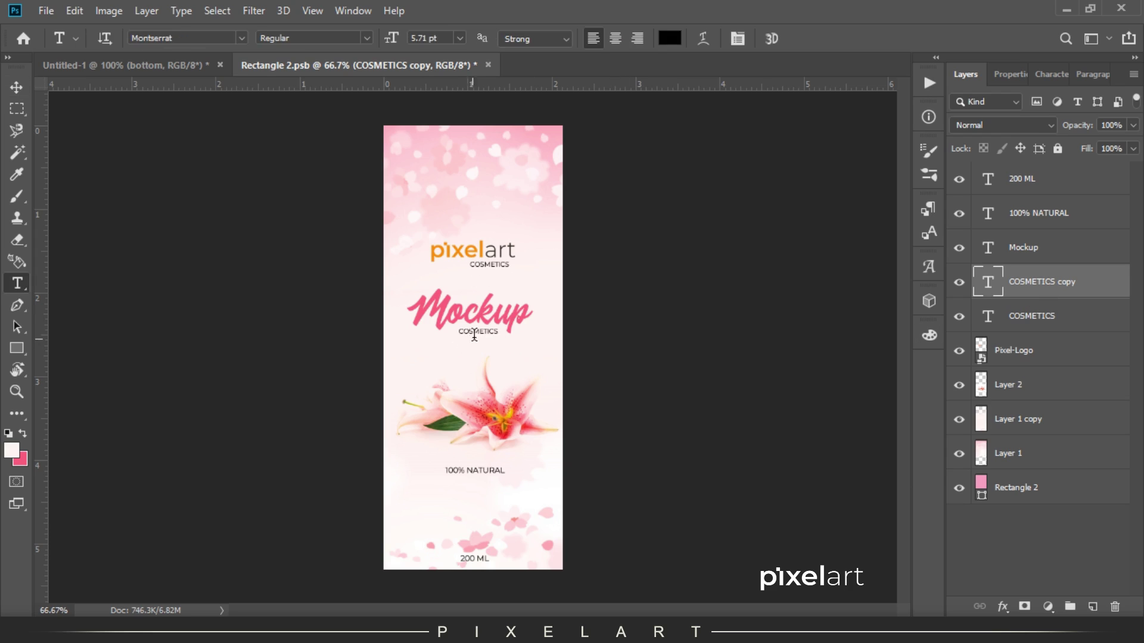
{"action": "left_click", "coordinate": [470, 316]}
{"action": "key", "text": "ctrl+a"}
{"action": "left_click", "coordinate": [16, 88]}
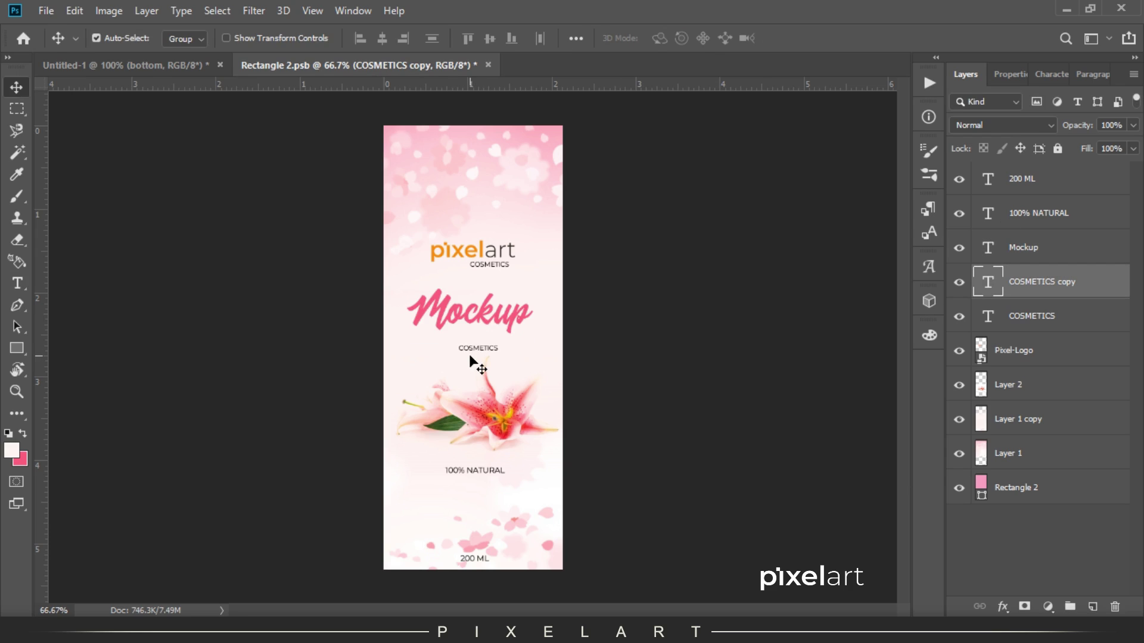
{"action": "key", "text": "t"}
{"action": "double_click", "coordinate": [474, 345]}
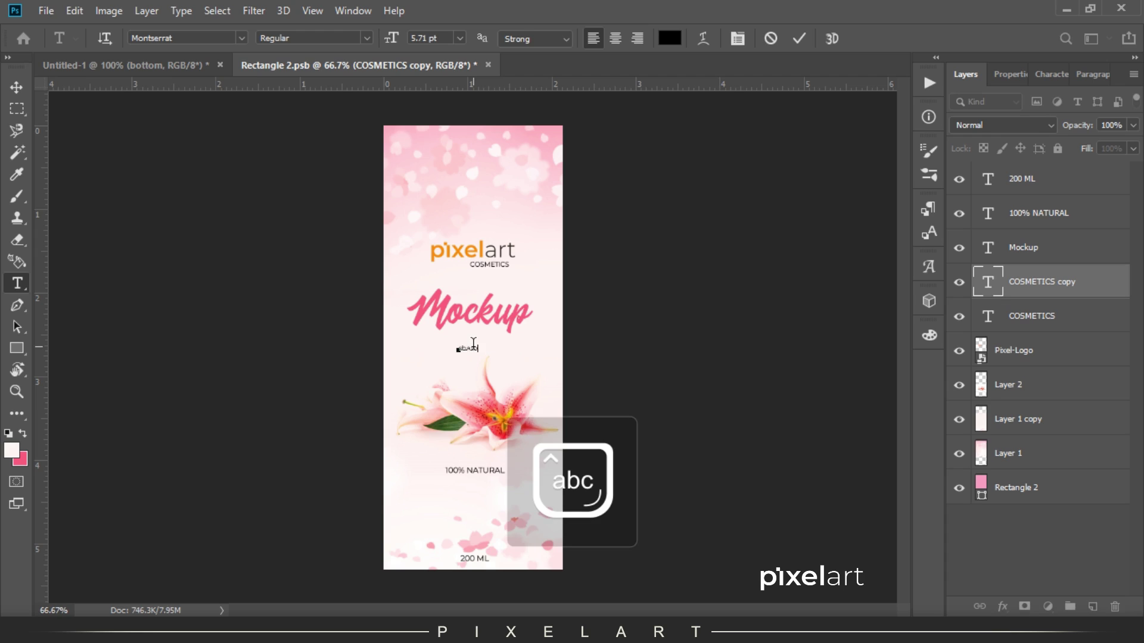
{"action": "type", "text": "ann"}
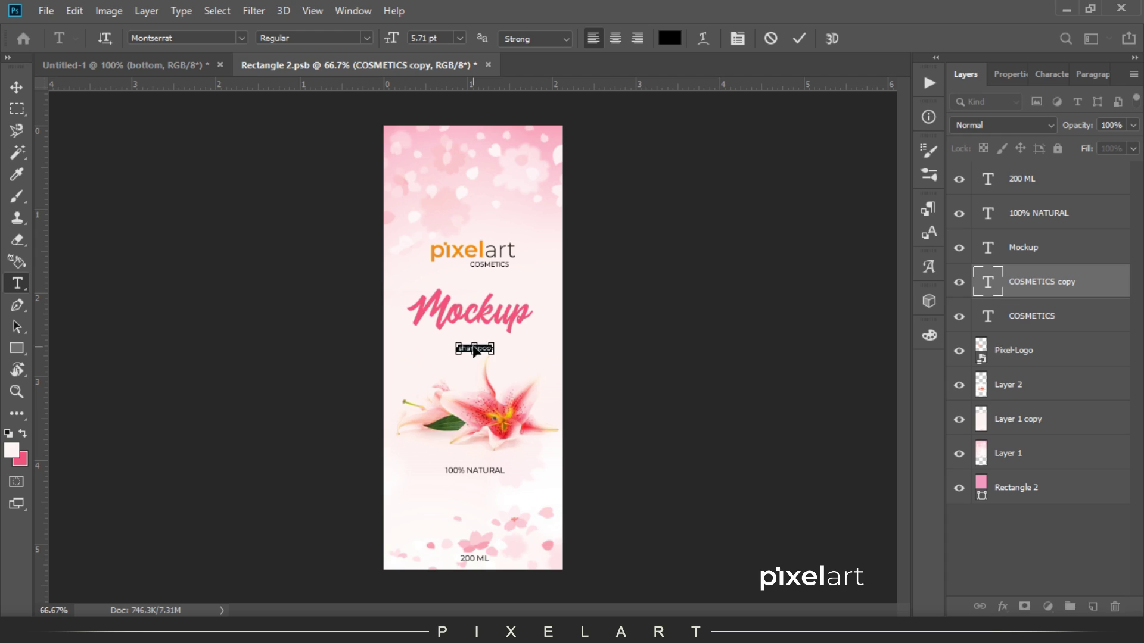
{"action": "key", "text": "BackSpace"}
{"action": "key", "text": "BackSpace"}
{"action": "key", "text": "BackSpace"}
{"action": "key", "text": "Caps_Lock"}
{"action": "key", "text": "BackSpace"}
{"action": "key", "text": "BackSpace"}
{"action": "key", "text": "BackSpace"}
{"action": "type", "text": "POO"}
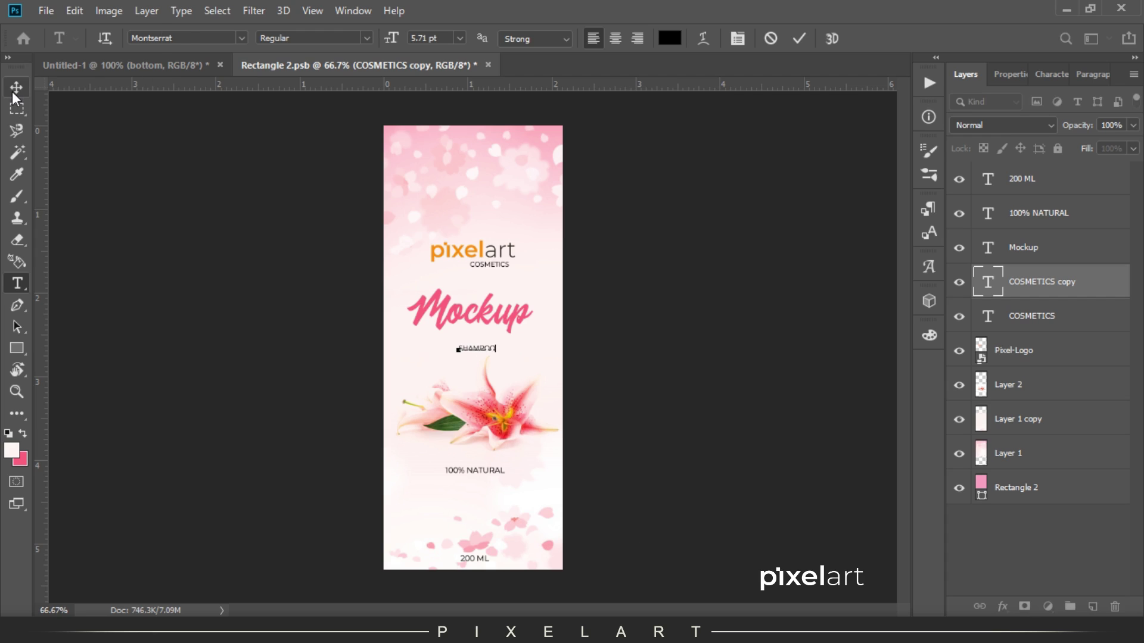
{"action": "left_click", "coordinate": [17, 87]}
Step: Enlarge SHAMPOO to about 139% and nudge it up and right under Mockup
{"action": "key", "text": "ctrl+plus"}
{"action": "key", "text": "ctrl+plus"}
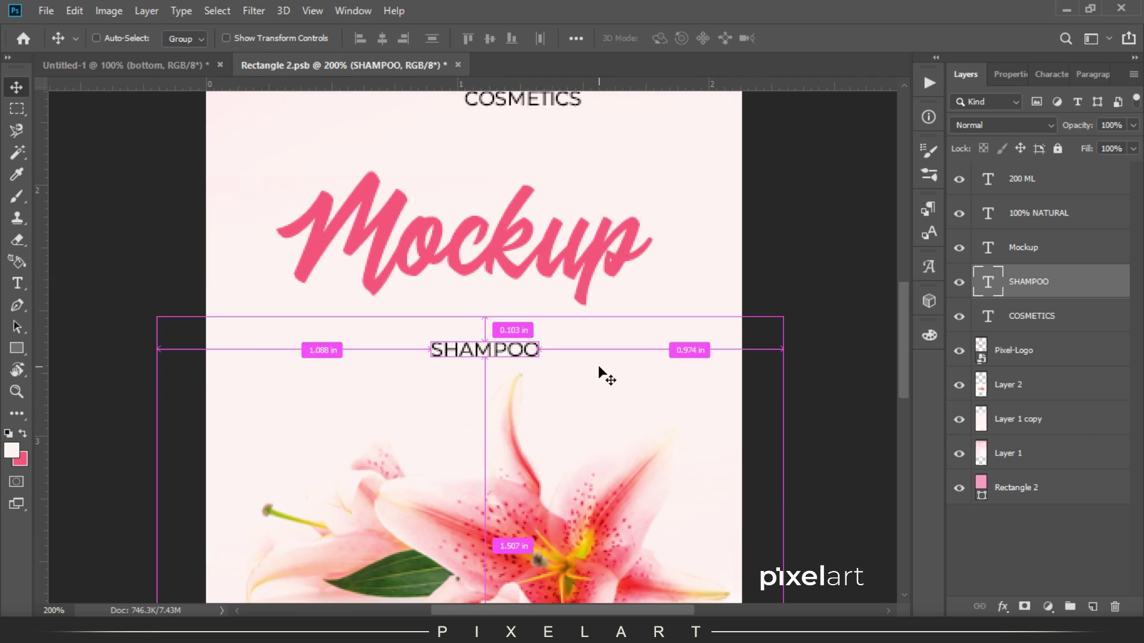
{"action": "key", "text": "ctrl+t"}
{"action": "left_click_drag", "start_coordinate": [542, 364], "coordinate": [581, 372]}
{"action": "key", "text": "Return"}
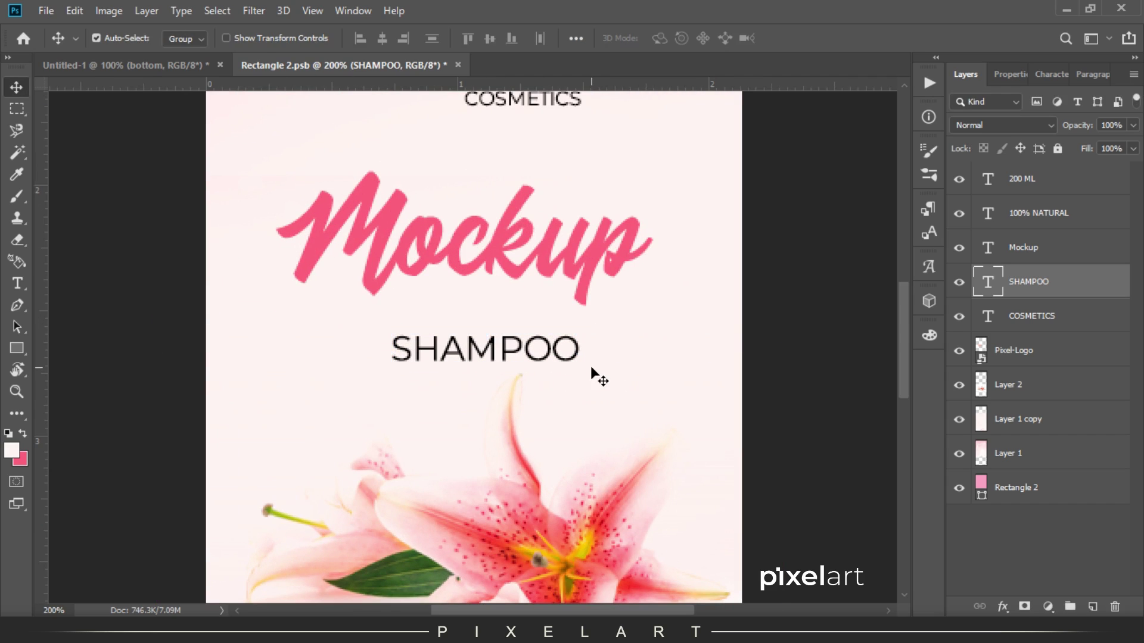
{"action": "key", "text": "shift+Up"}
{"action": "key", "text": "shift+Up"}
{"action": "key", "text": "shift+Up"}
{"action": "key", "text": "shift+Up"}
{"action": "key", "text": "shift+Right"}
{"action": "key", "text": "Right"}
{"action": "key", "text": "Right"}
{"action": "key", "text": "Right"}
Step: Shrink SHAMPOO to about 92% and fine-tune its position beneath Mockup
{"action": "key", "text": "ctrl+t"}
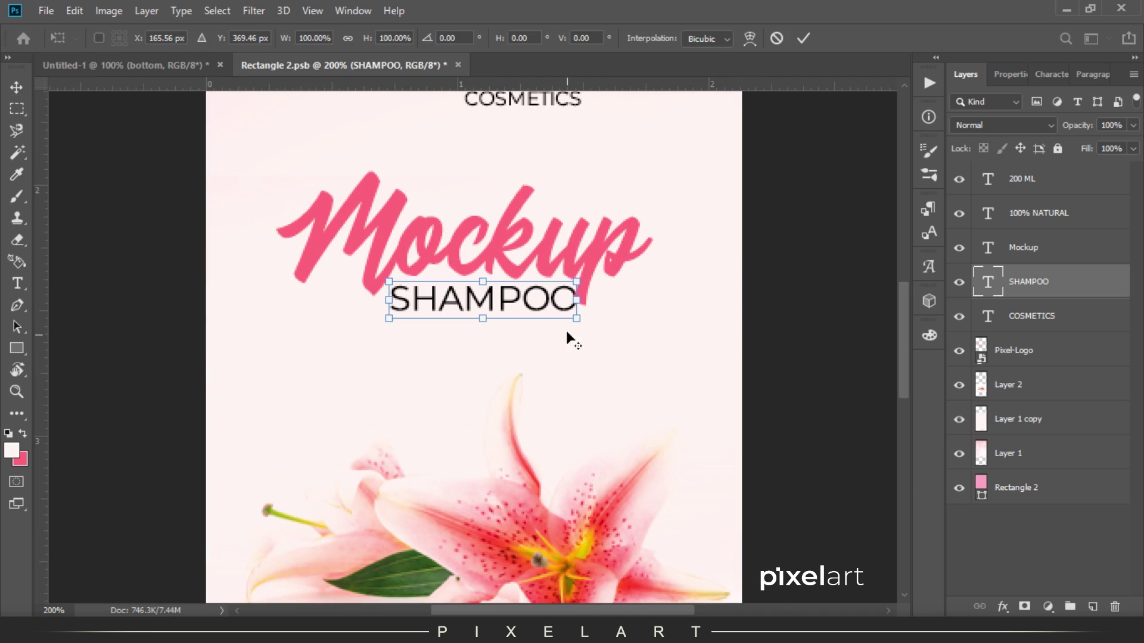
{"action": "left_click_drag", "start_coordinate": [577, 318], "coordinate": [559, 320]}
{"action": "key", "text": "Return"}
{"action": "key", "text": "Left"}
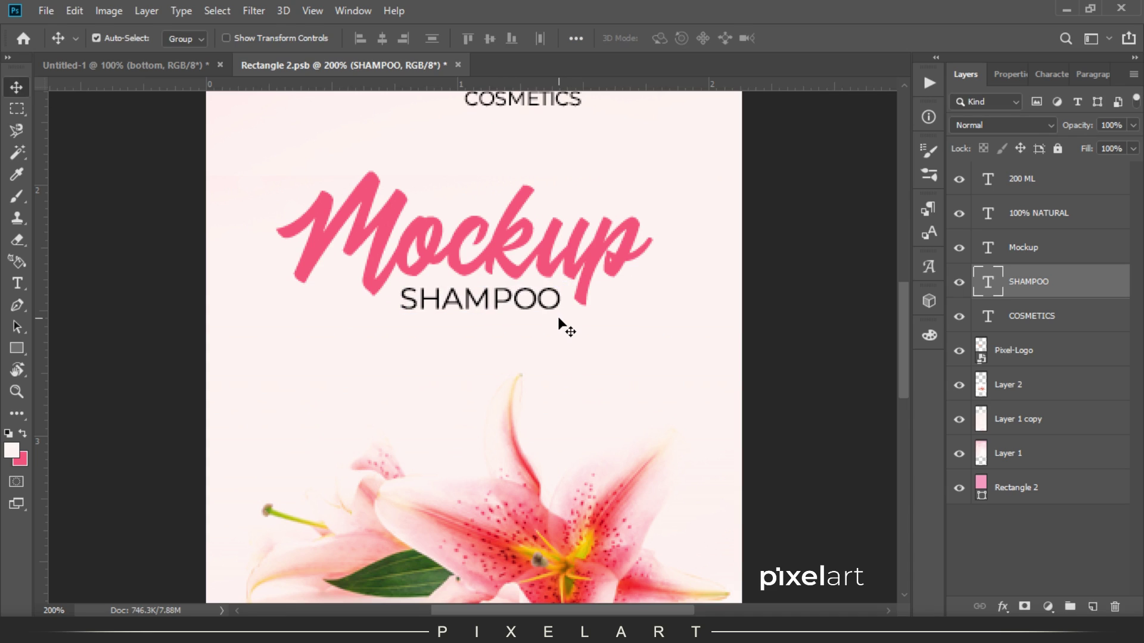
{"action": "key", "text": "Down"}
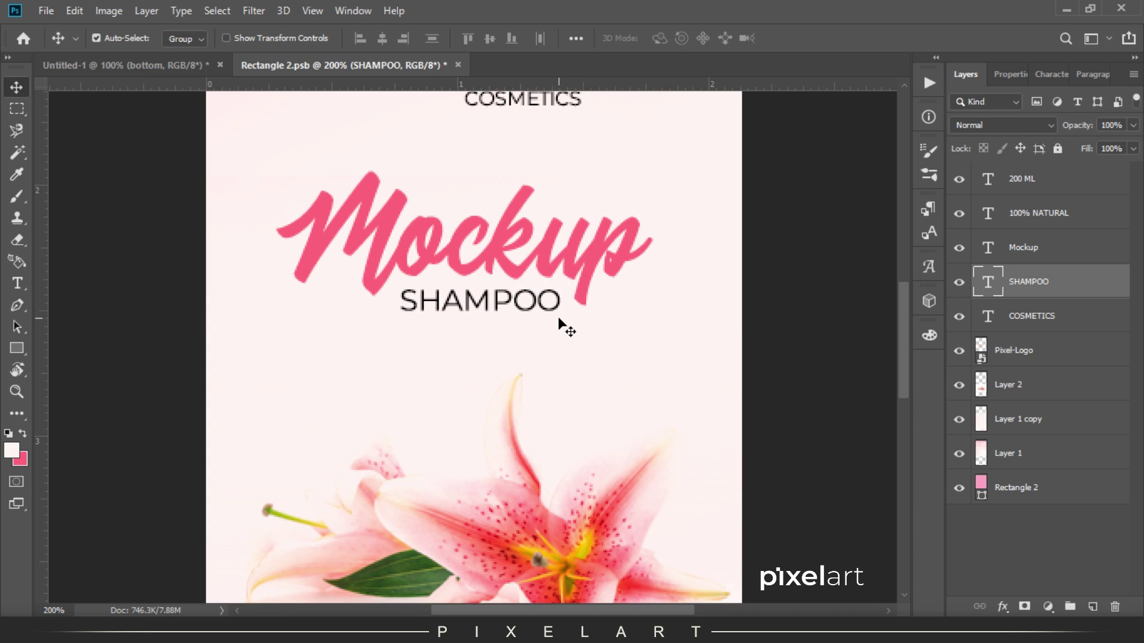
{"action": "key", "text": "ctrl+minus"}
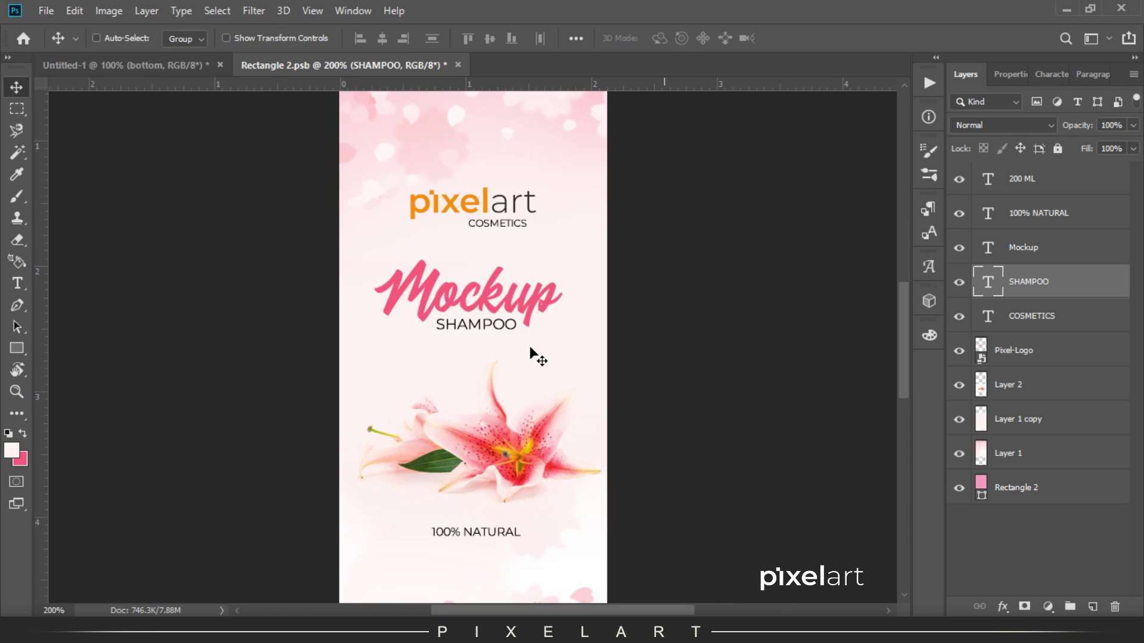
{"action": "key", "text": "ctrl+minus"}
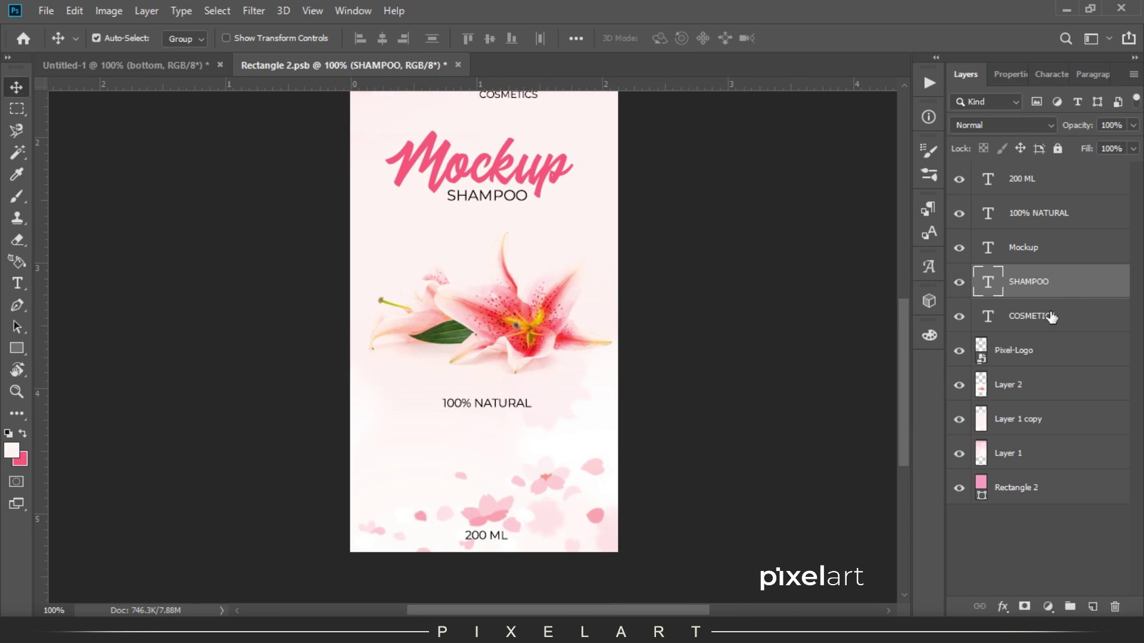
Step: Duplicate 100% NATURAL below itself and retype the copy as 'ANTI-HAIRFALL'
{"action": "left_click", "coordinate": [1054, 214]}
{"action": "key", "text": "ctrl+j"}
{"action": "key", "text": "shift+Down"}
{"action": "key", "text": "shift+Down"}
{"action": "key", "text": "shift+Down"}
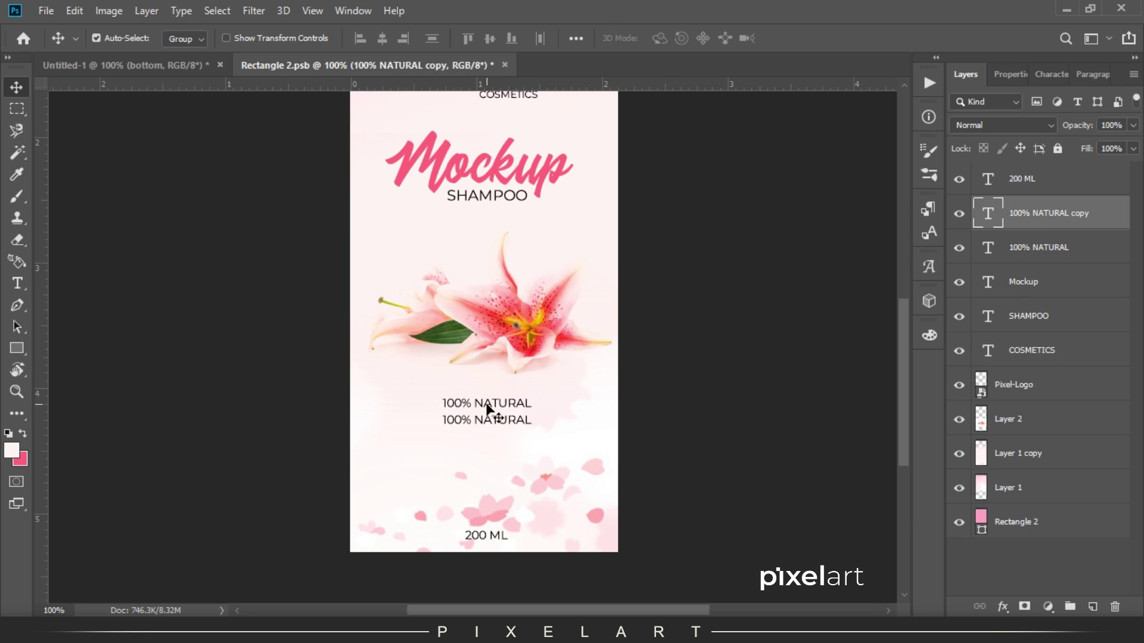
{"action": "key", "text": "t"}
{"action": "left_click", "coordinate": [481, 423]}
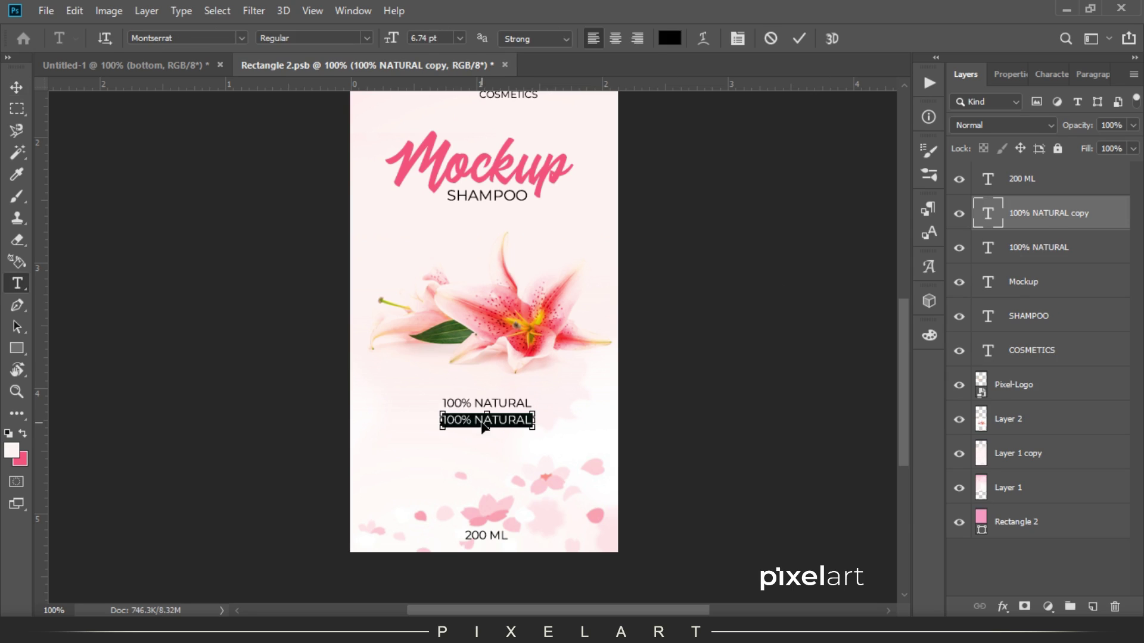
{"action": "key", "text": "ctrl+a"}
{"action": "type", "text": "ANTI"}
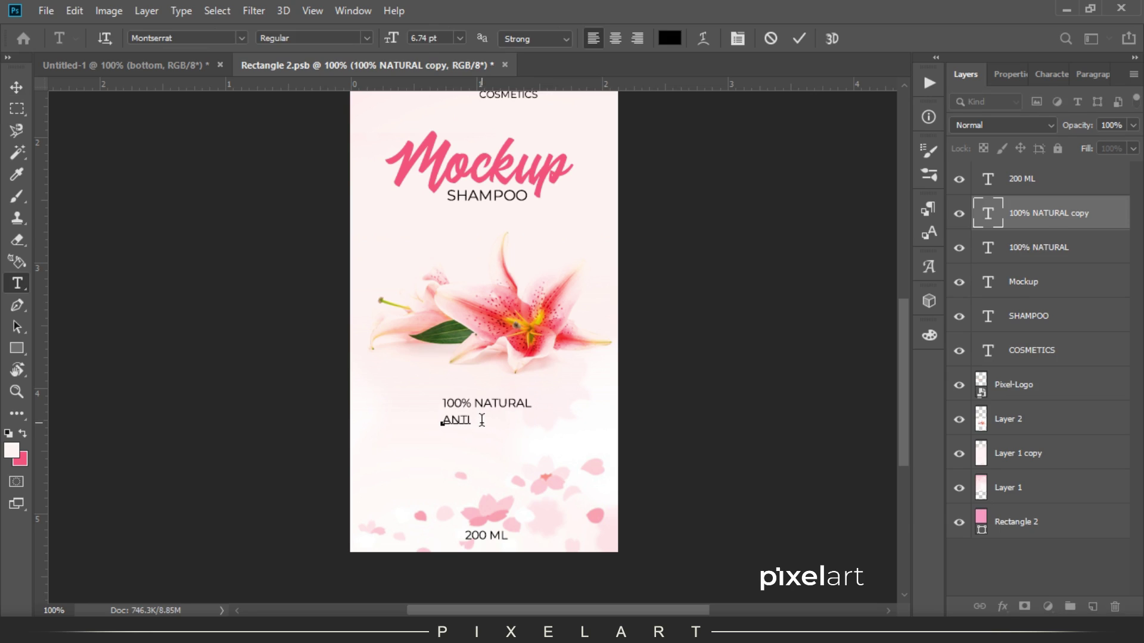
{"action": "type", "text": "-HAIRFALL"}
{"action": "left_click", "coordinate": [16, 87]}
Step: Nudge the lily image layer slightly higher on the label
{"action": "scroll", "coordinate": [491, 347], "scroll_direction": "up", "scroll_amount": 3}
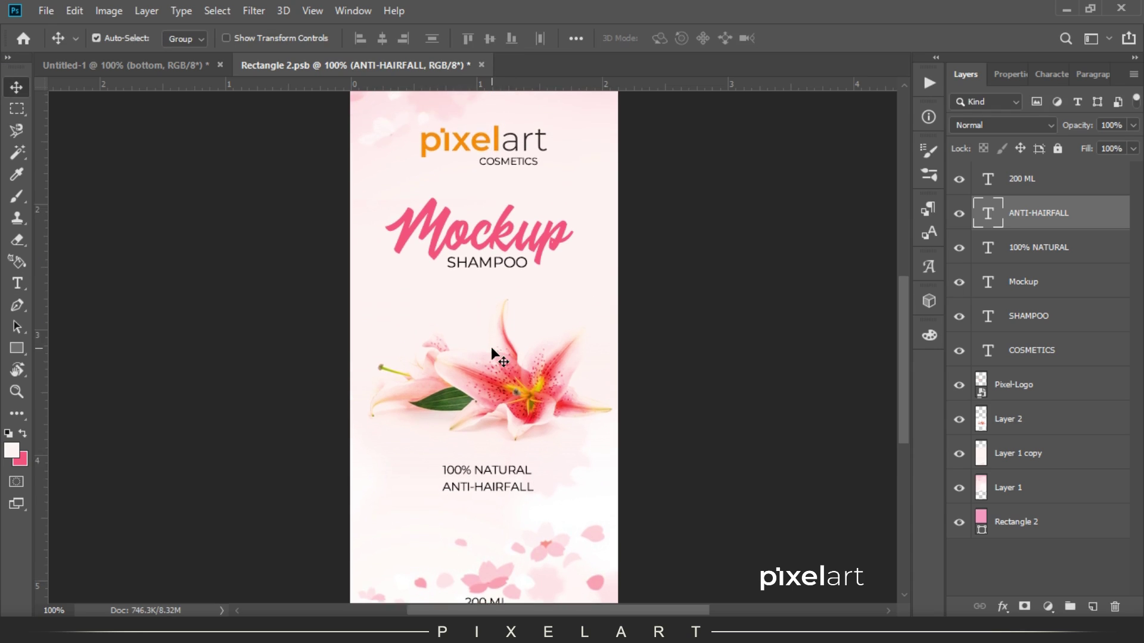
{"action": "scroll", "coordinate": [498, 313], "scroll_direction": "up", "scroll_amount": 2}
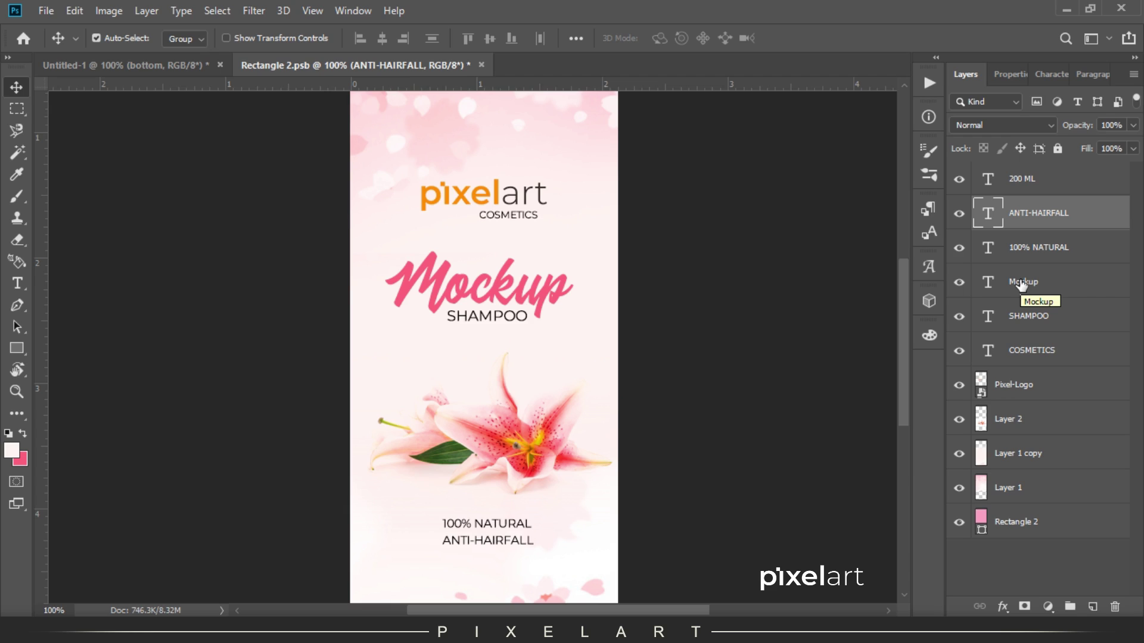
{"action": "left_click", "coordinate": [1037, 427]}
{"action": "key", "text": "shift+Up"}
{"action": "key", "text": "shift+Up"}
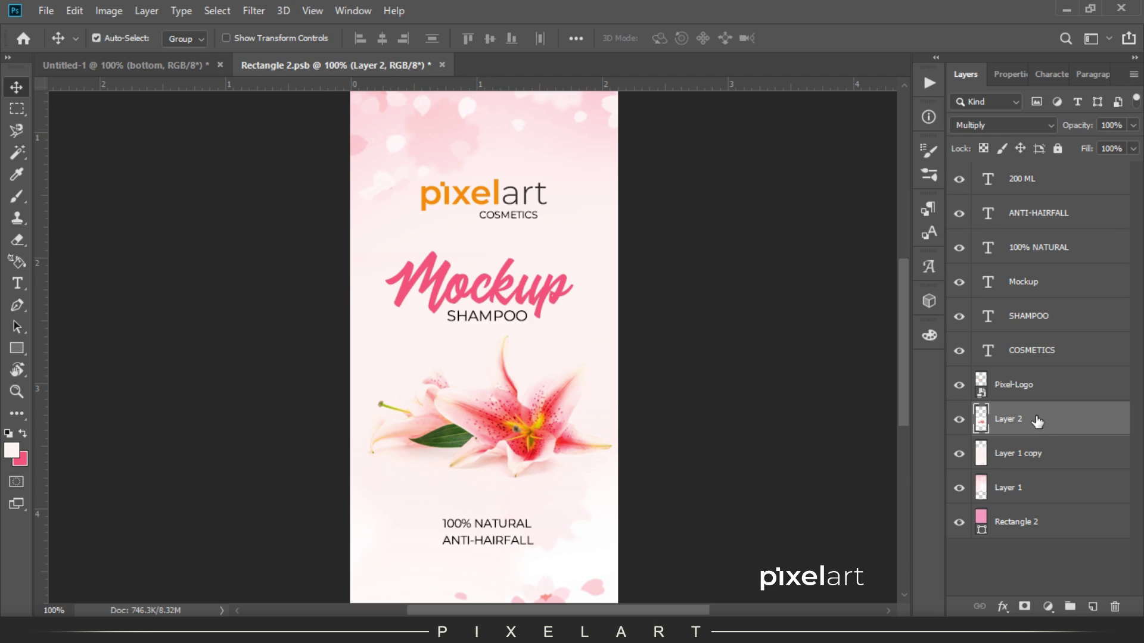
{"action": "key", "text": "Down"}
{"action": "key", "text": "Down"}
{"action": "key", "text": "Down"}
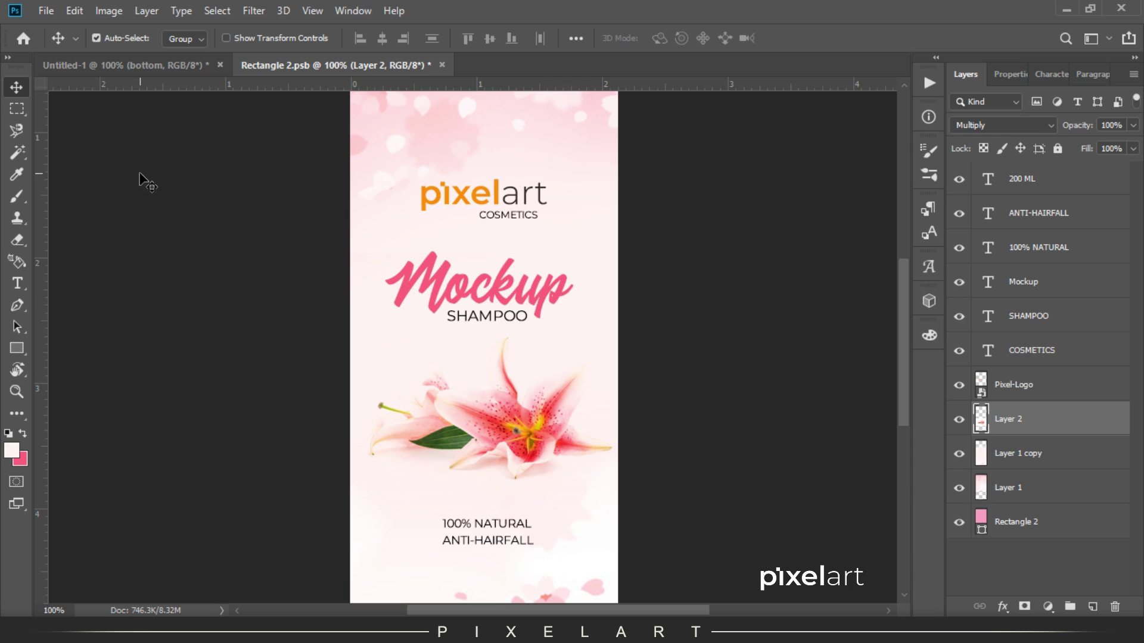
{"action": "scroll", "coordinate": [477, 405], "scroll_direction": "down", "scroll_amount": 3}
{"action": "scroll", "coordinate": [534, 435], "scroll_direction": "down", "scroll_amount": 2}
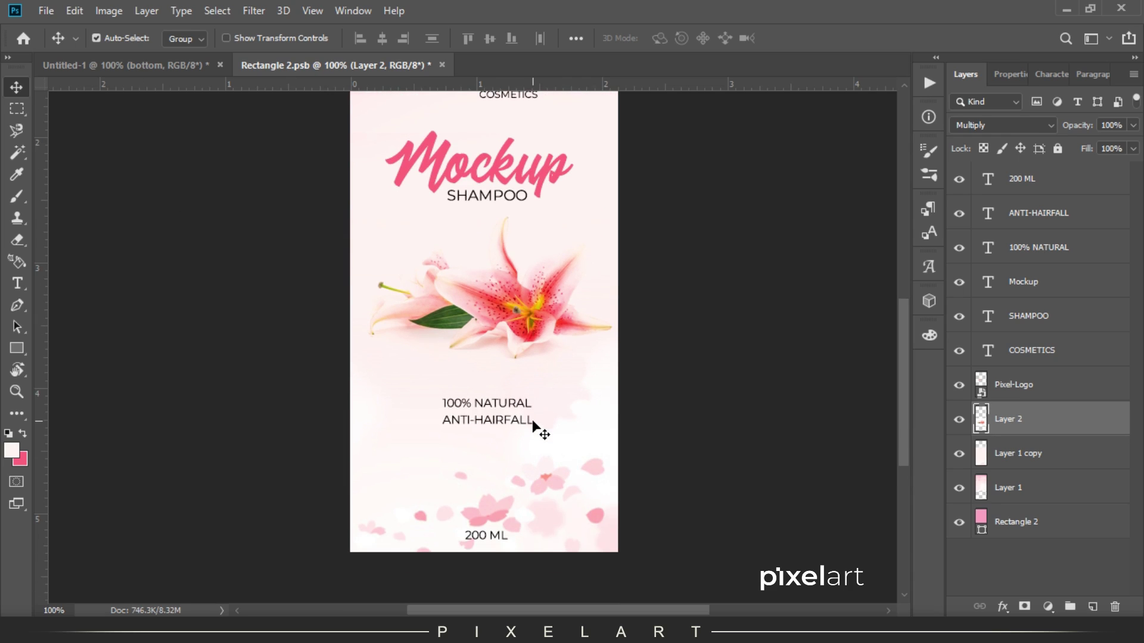
Step: Move the 200 ML line up, fine-tuning it to sit just under ANTI-HAIRFALL
{"action": "left_click", "coordinate": [1061, 186]}
{"action": "key", "text": "shift+Up"}
{"action": "key", "text": "shift+Up"}
{"action": "key", "text": "shift+Up"}
{"action": "key", "text": "Down"}
{"action": "key", "text": "Down"}
{"action": "key", "text": "Down"}
{"action": "key", "text": "Down"}
{"action": "key", "text": "Down"}
{"action": "key", "text": "Down"}
{"action": "key", "text": "Down"}
{"action": "key", "text": "Down"}
{"action": "key", "text": "Down"}
{"action": "key", "text": "Down"}
{"action": "key", "text": "Up"}
{"action": "key", "text": "Up"}
{"action": "key", "text": "Up"}
{"action": "key", "text": "Up"}
{"action": "key", "text": "Up"}
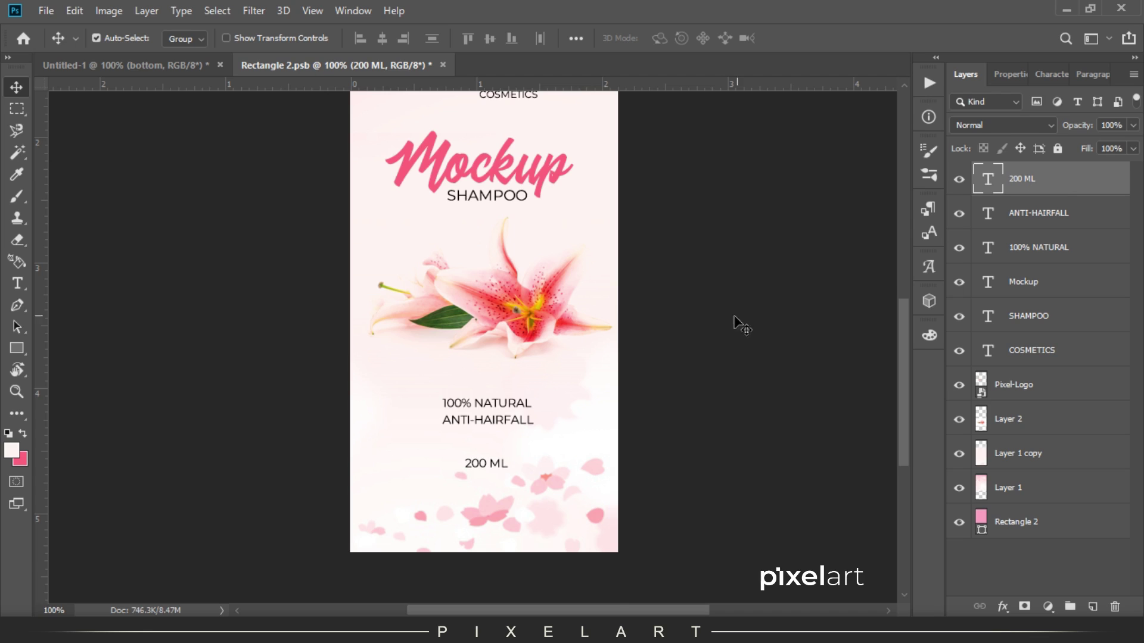
{"action": "scroll", "coordinate": [733, 324], "scroll_direction": "up", "scroll_amount": 3}
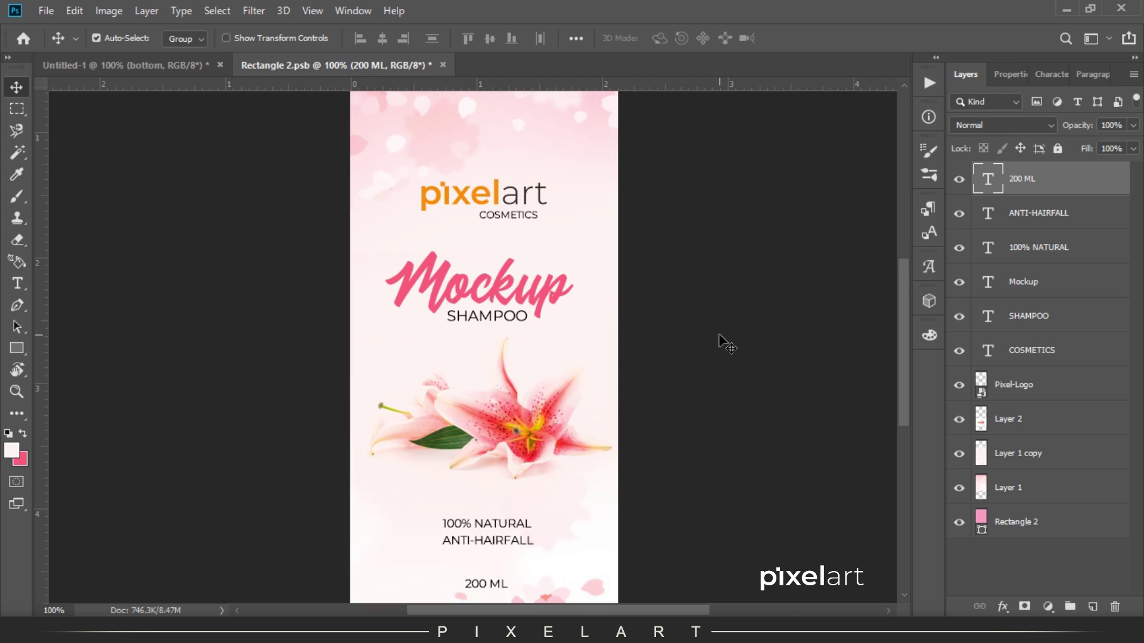
{"action": "left_click", "coordinate": [46, 10]}
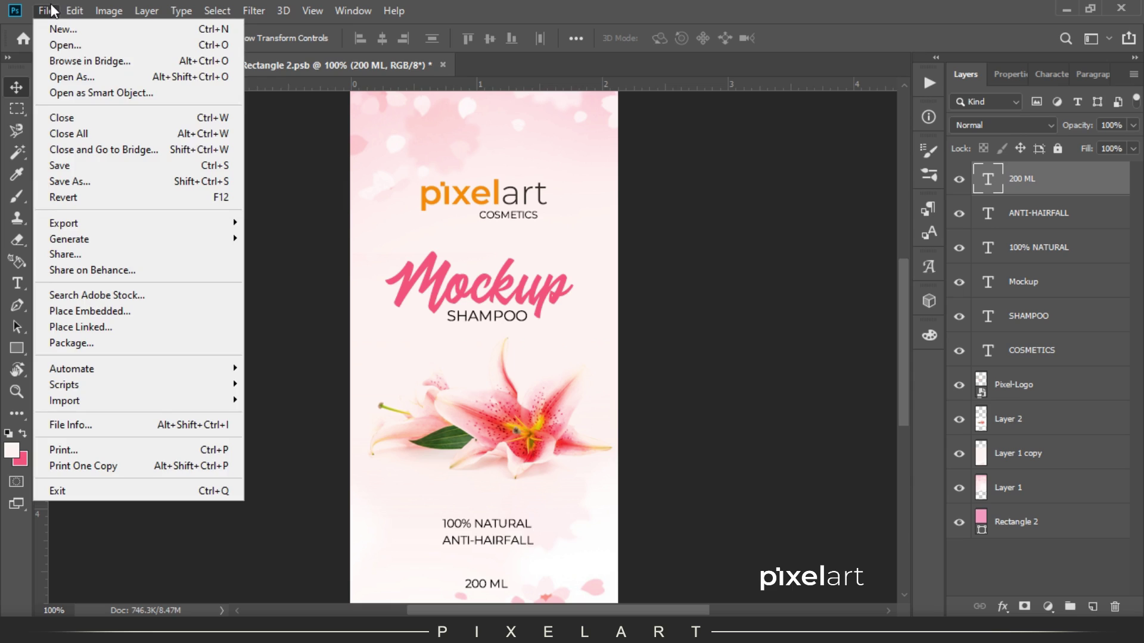
Step: Save the Rectangle 2.psb label and view the whole bottle in the Untitled-1 mockup
{"action": "left_click", "coordinate": [88, 165]}
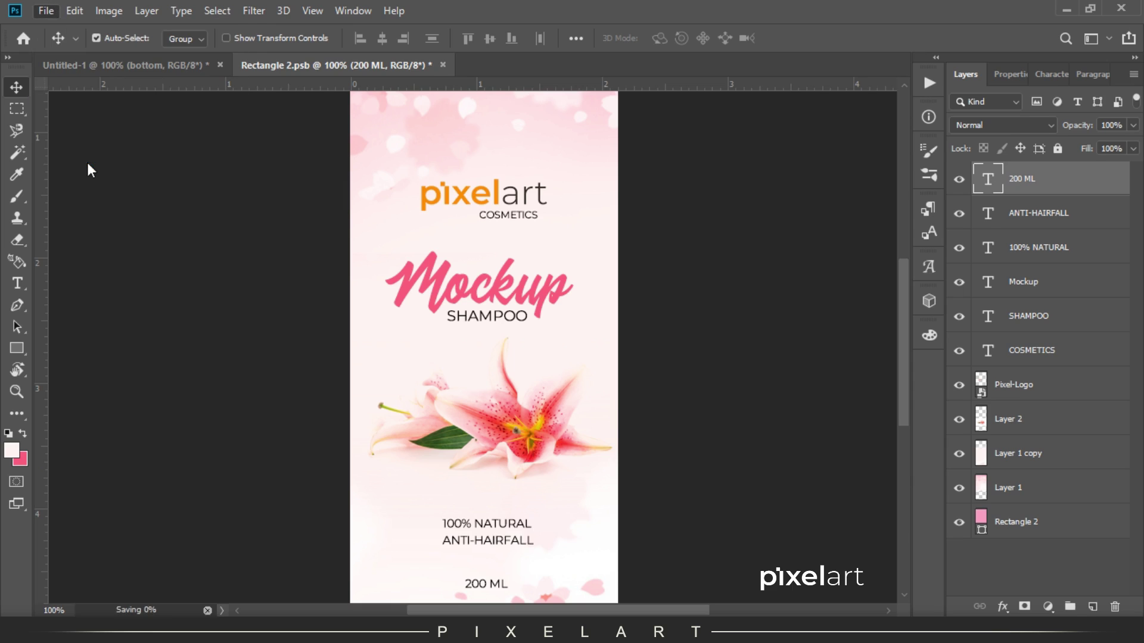
{"action": "left_click", "coordinate": [134, 70]}
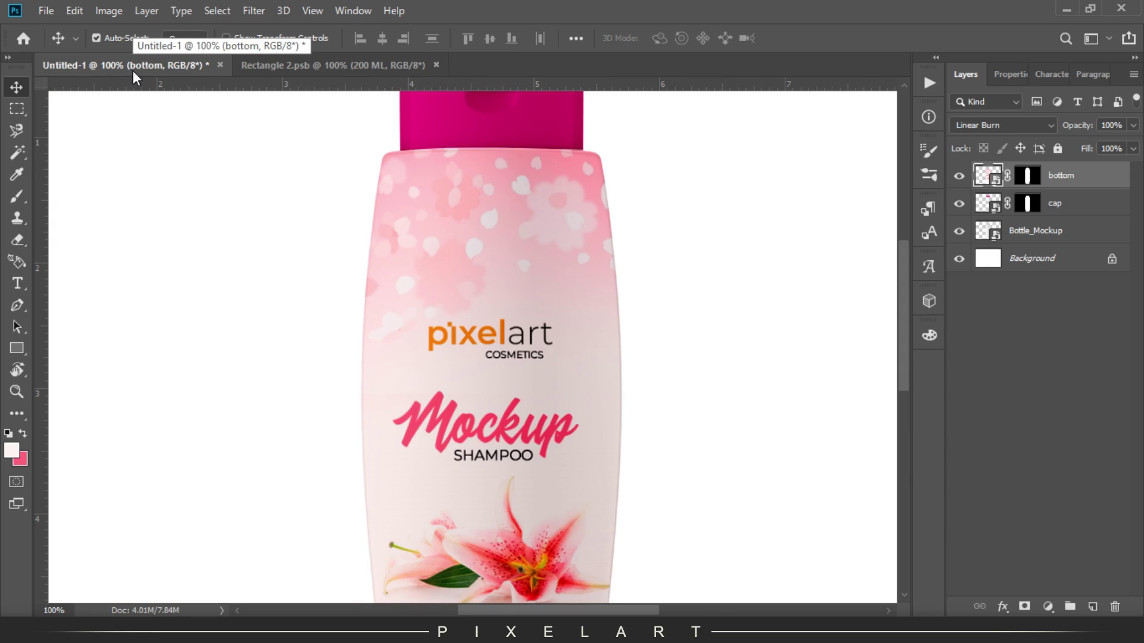
{"action": "key", "text": "ctrl+minus"}
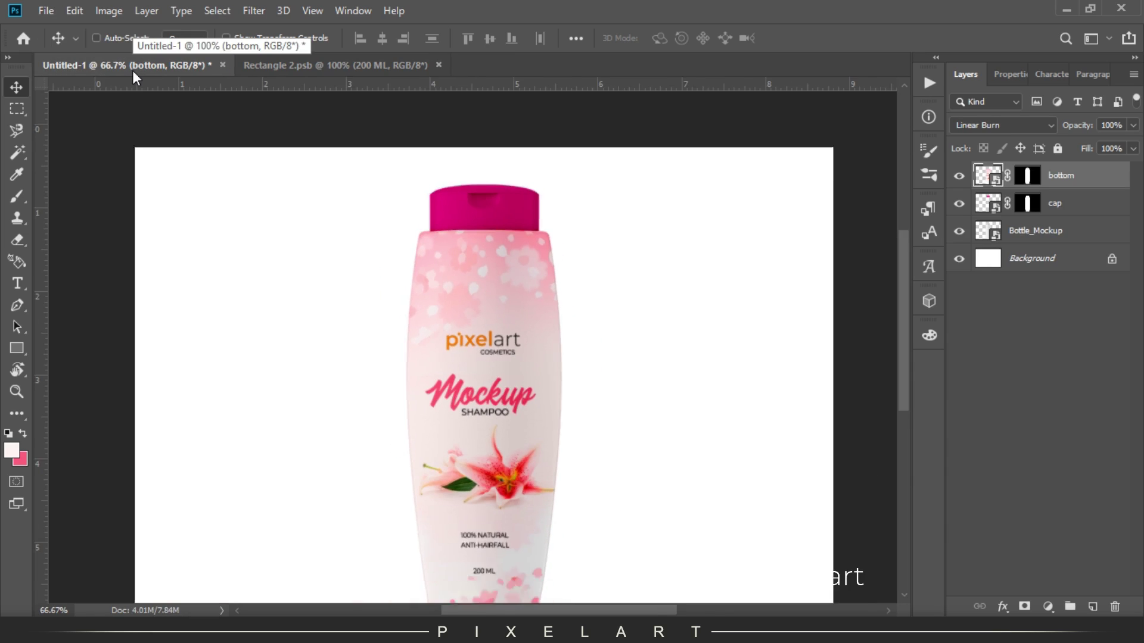
{"action": "key", "text": "ctrl+minus"}
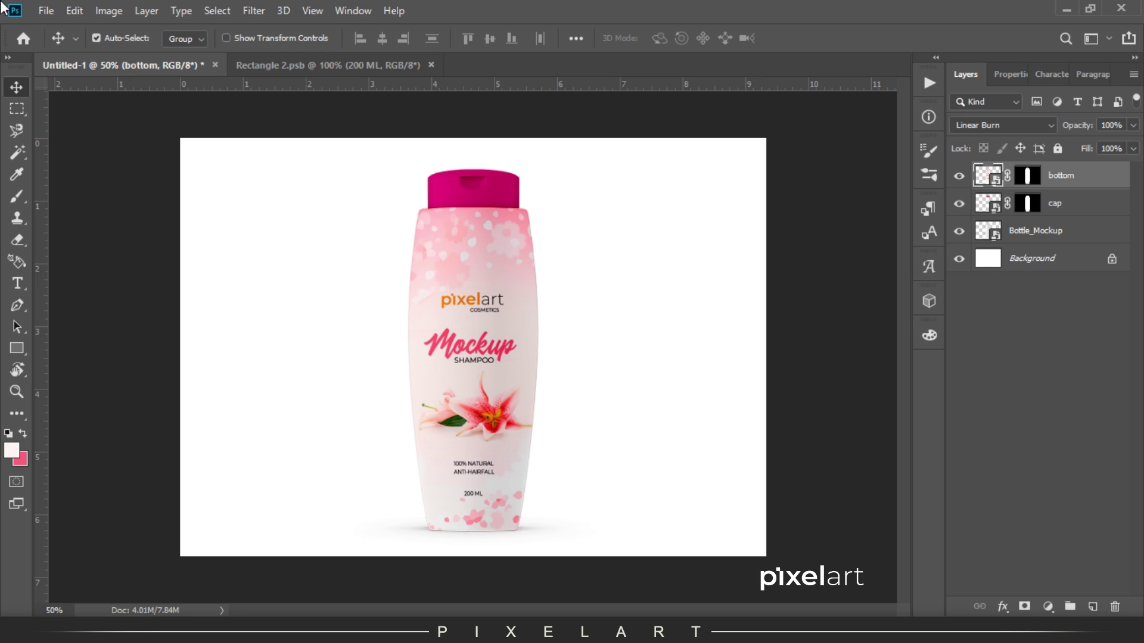
Step: Scale the Mockup and SHAMPOO heading to about 121% and nudge it right
{"action": "left_click", "coordinate": [321, 63]}
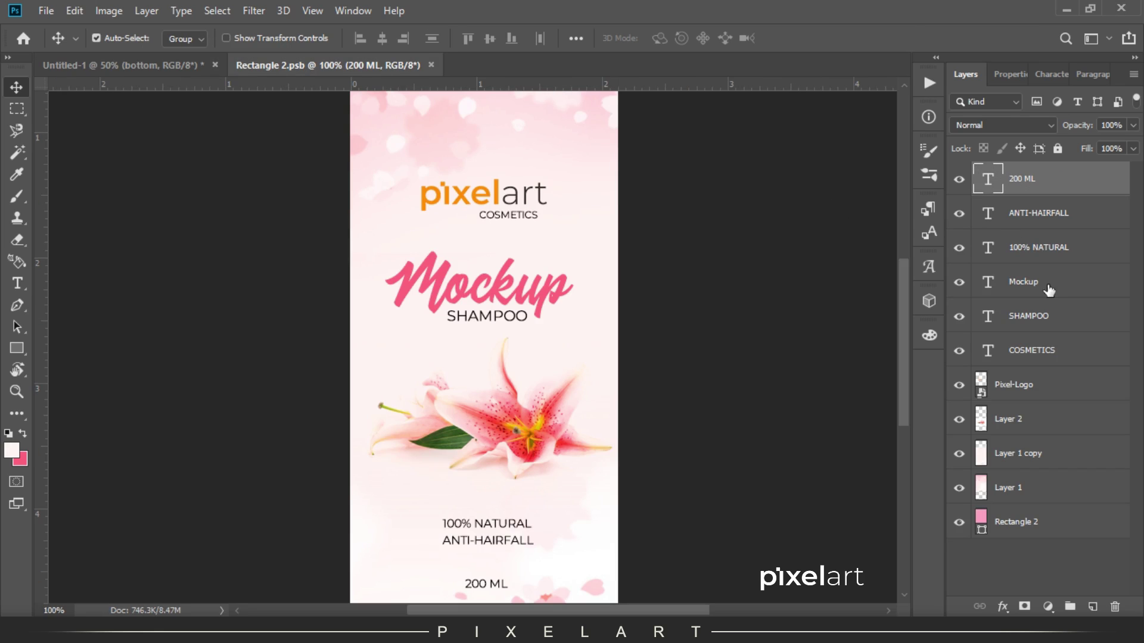
{"action": "left_click", "coordinate": [1025, 285]}
{"action": "left_click", "coordinate": [1025, 316], "text": "ctrl"}
{"action": "key", "text": "ctrl+t"}
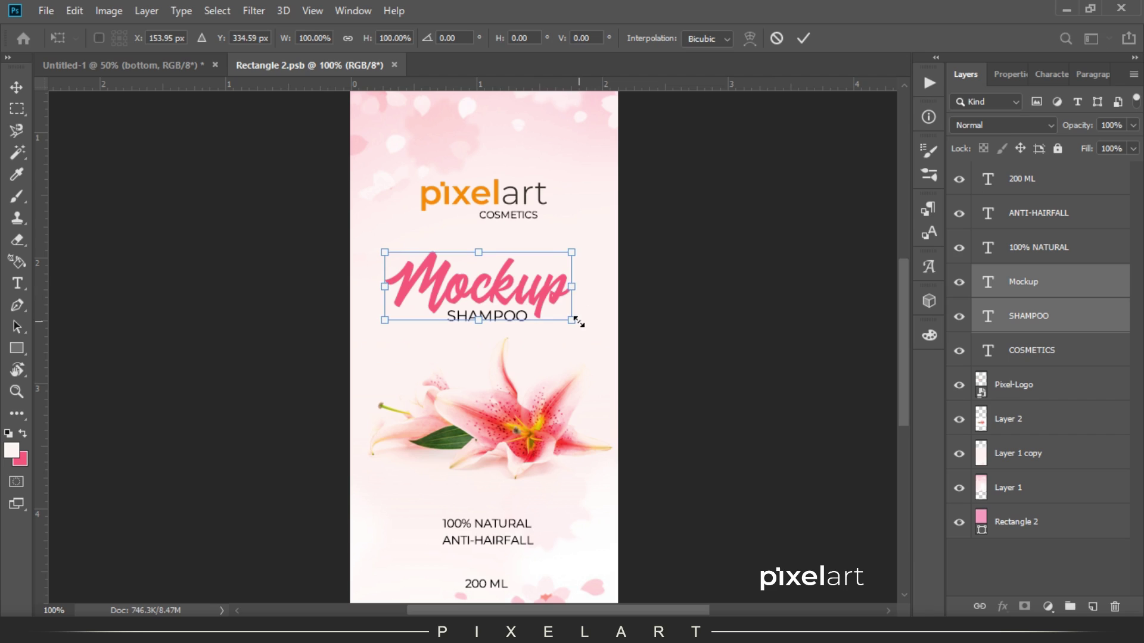
{"action": "left_click_drag", "start_coordinate": [574, 322], "coordinate": [596, 326]}
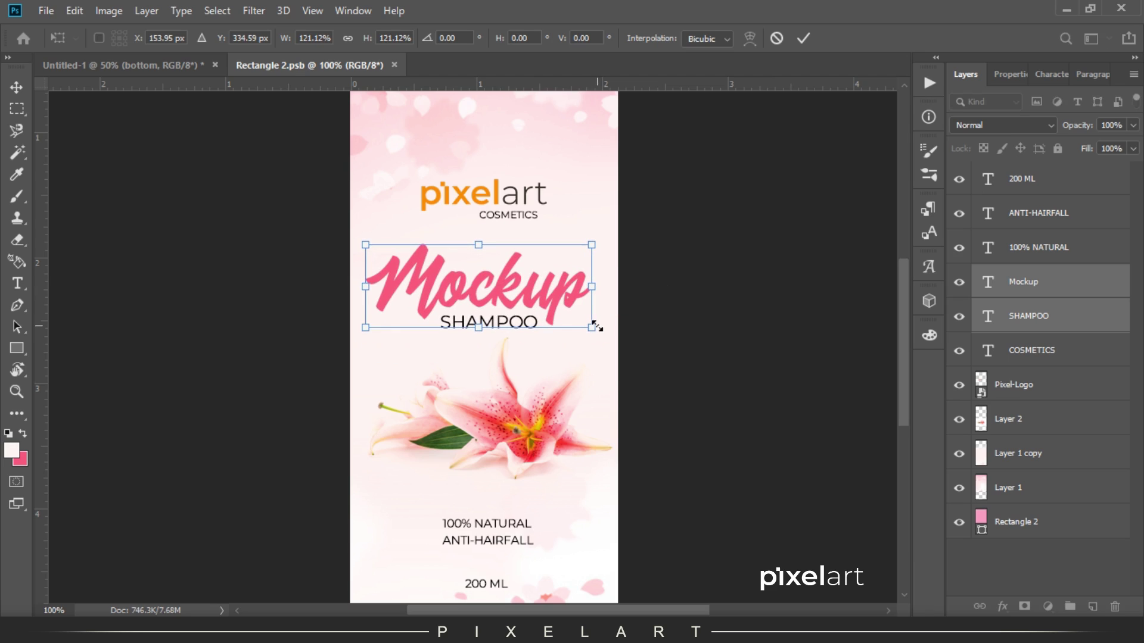
{"action": "key", "text": "Return"}
{"action": "key", "text": "Right"}
{"action": "key", "text": "Right"}
{"action": "key", "text": "Right"}
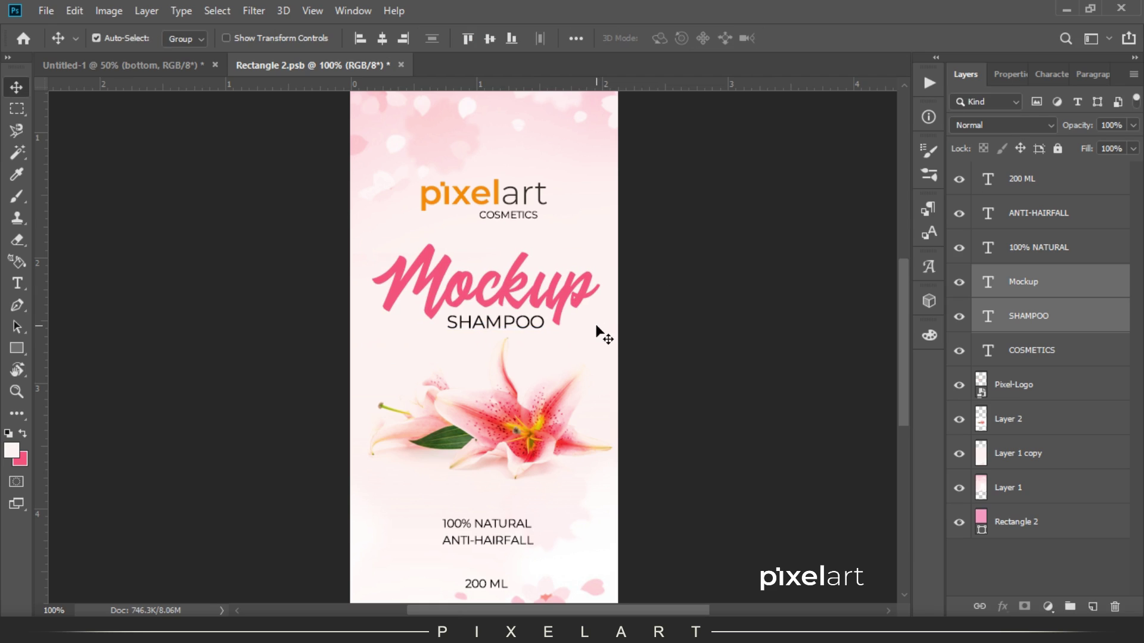
Step: Check the heading on the bottle mockup and save the label document
{"action": "left_click", "coordinate": [53, 65]}
{"action": "left_click", "coordinate": [284, 59]}
{"action": "left_click", "coordinate": [174, 55]}
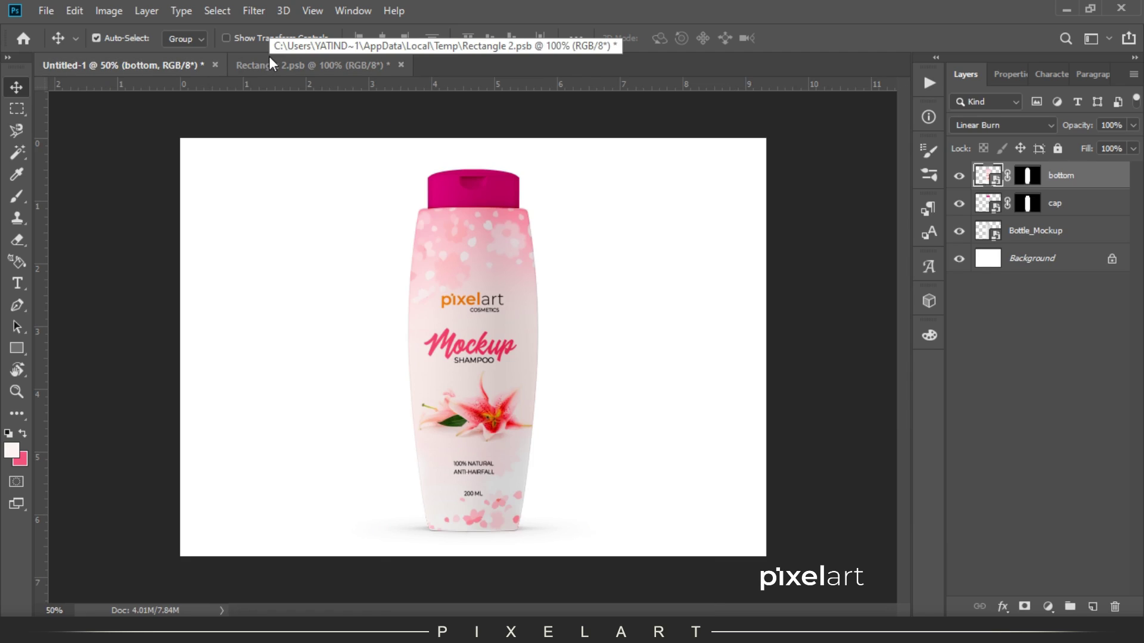
{"action": "left_click", "coordinate": [270, 59]}
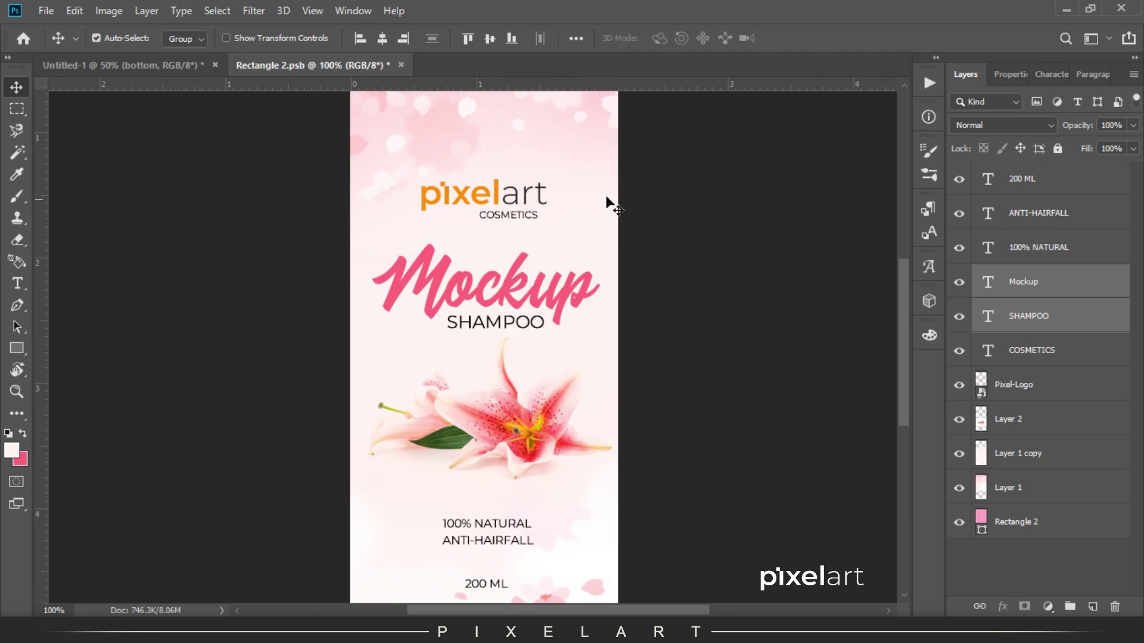
{"action": "left_click", "coordinate": [48, 11]}
{"action": "left_click", "coordinate": [91, 170]}
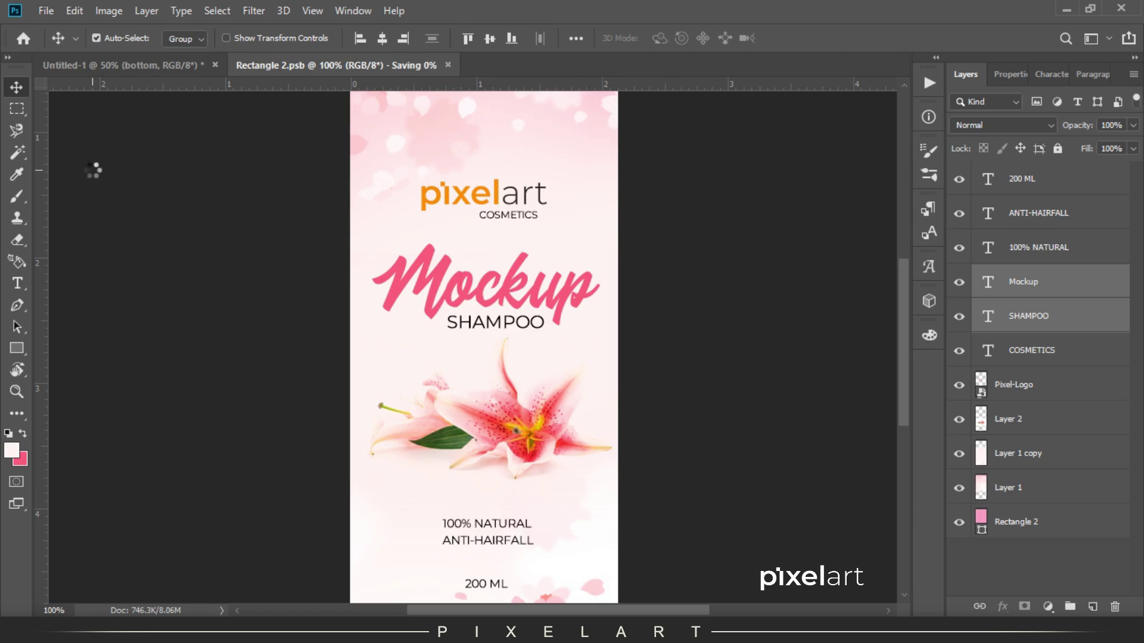
{"action": "left_click", "coordinate": [166, 69]}
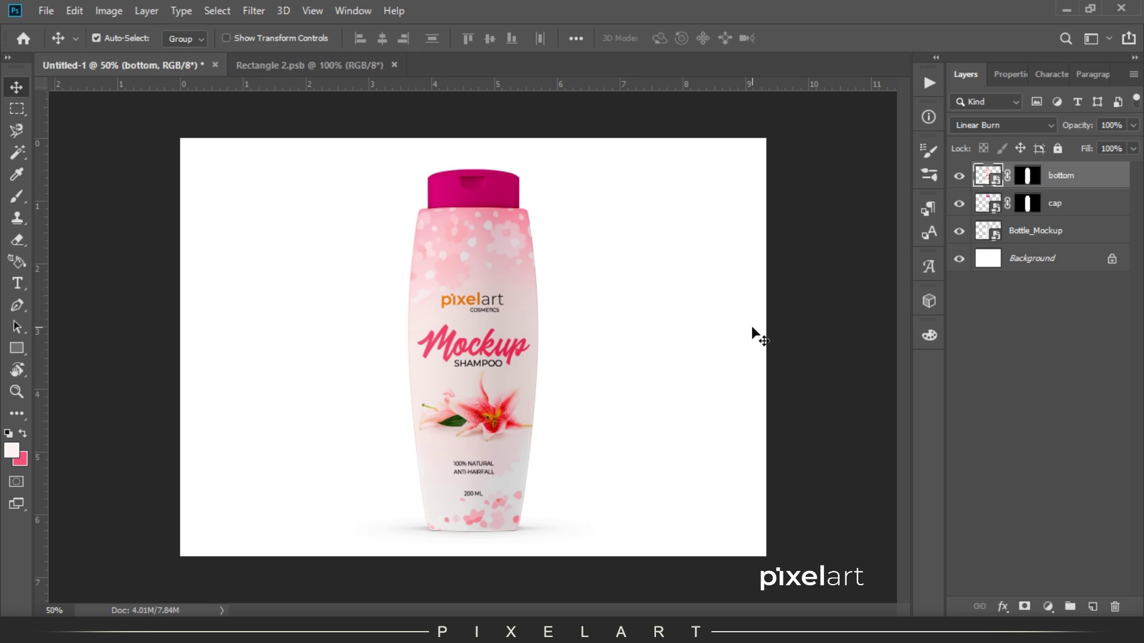
Step: Copy the sakura petals background image from the Freepik page in the browser
{"action": "left_click", "coordinate": [1067, 11]}
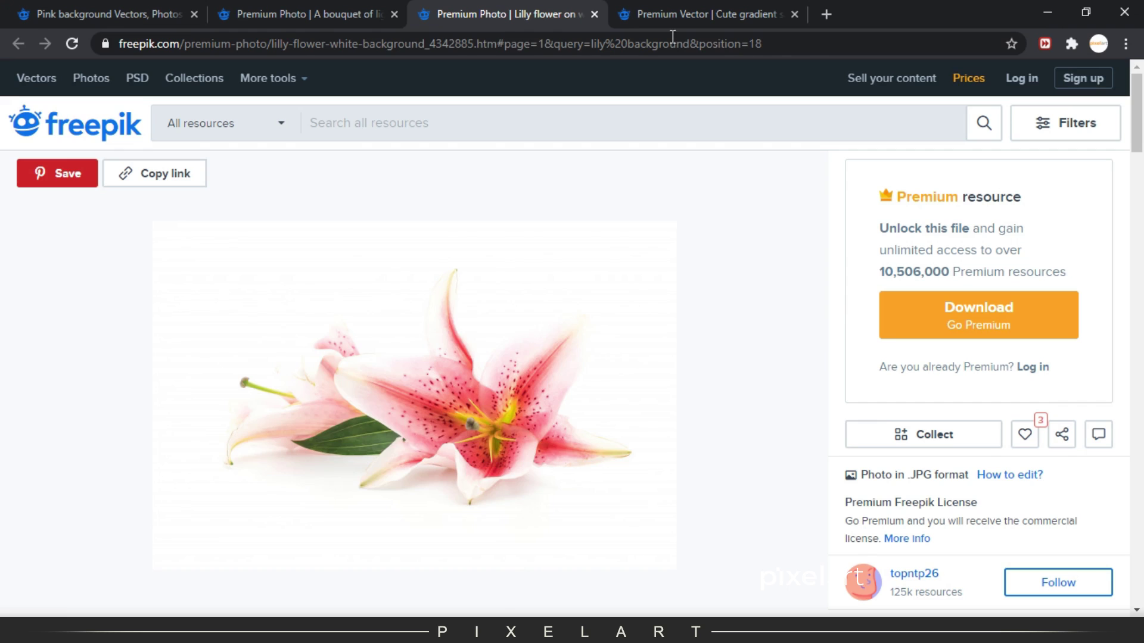
{"action": "left_click", "coordinate": [677, 13]}
{"action": "right_click", "coordinate": [433, 337]}
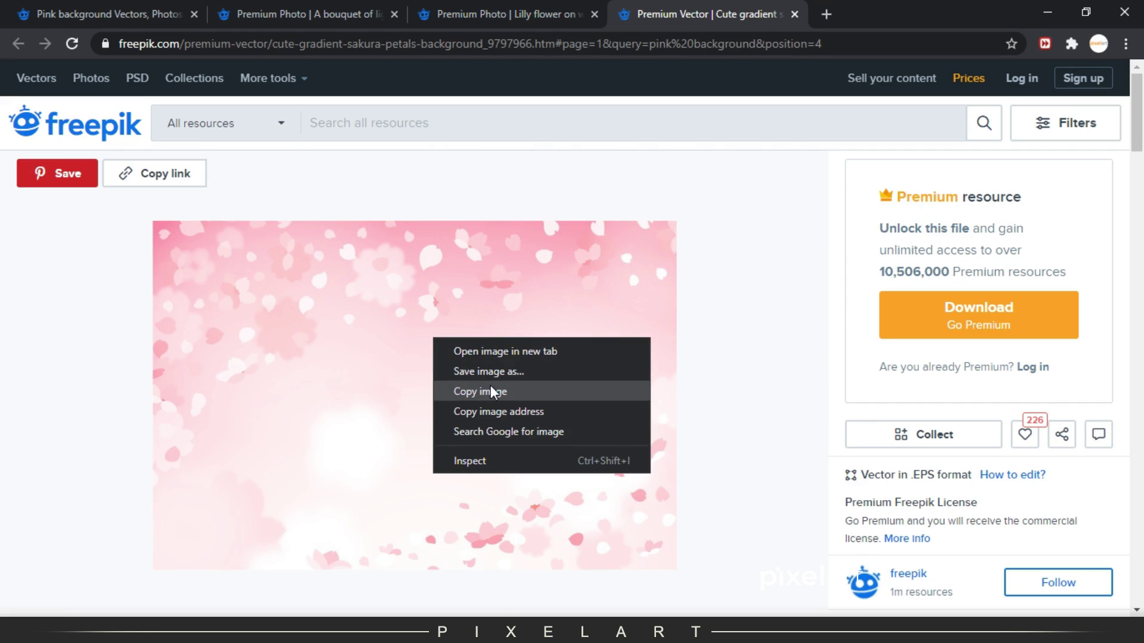
{"action": "left_click", "coordinate": [491, 391]}
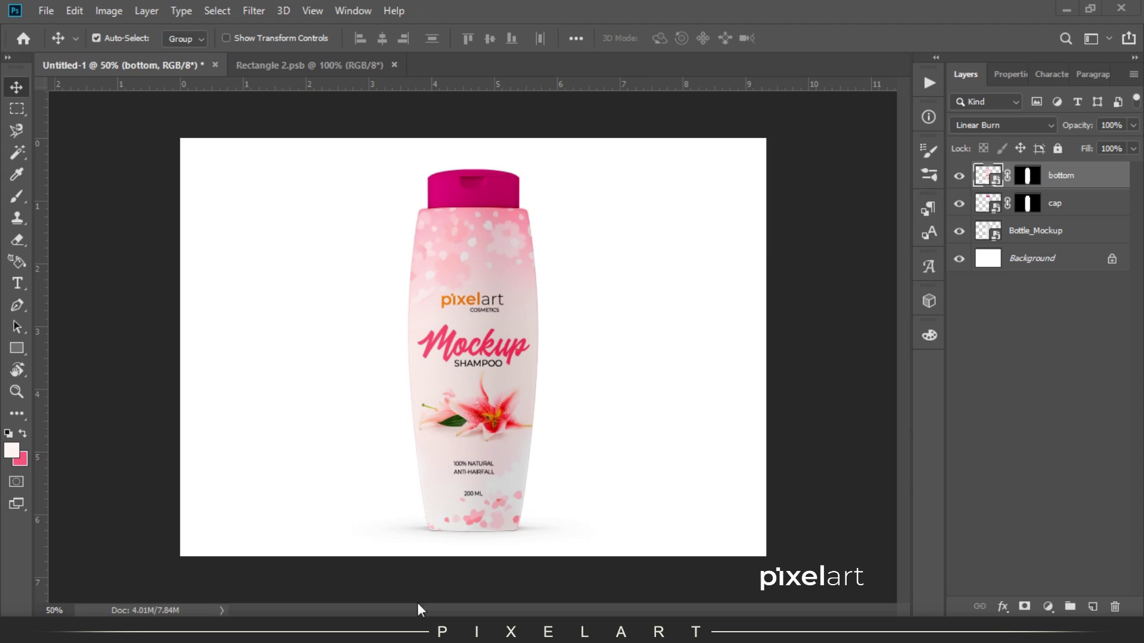
Step: Paste the sakura image above the Background and scale it to overfill the canvas
{"action": "left_click", "coordinate": [1067, 262]}
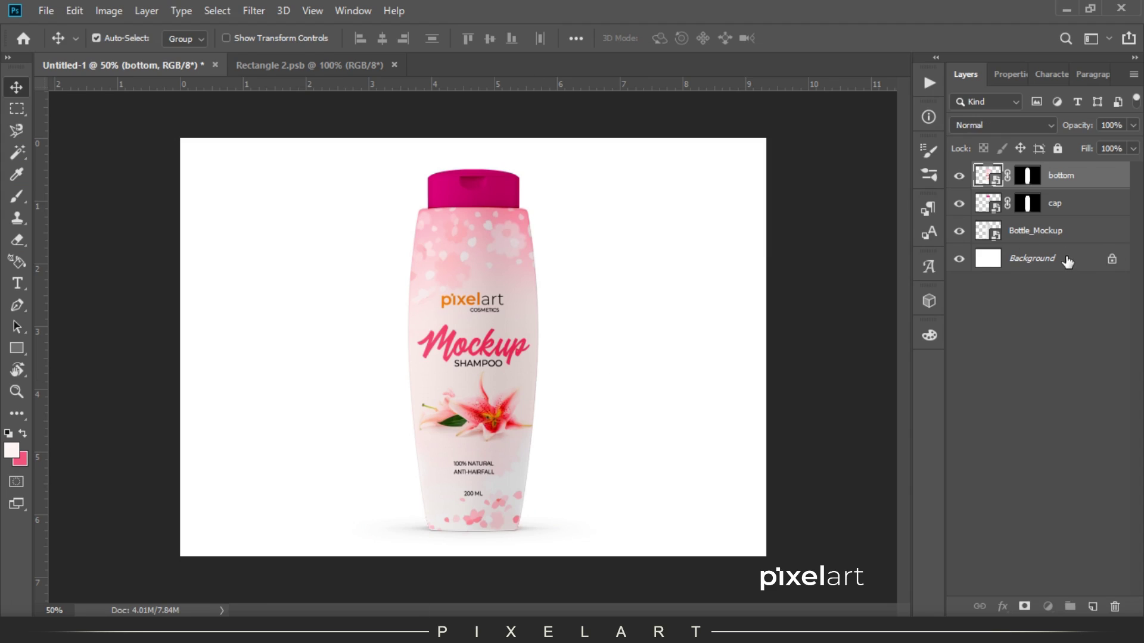
{"action": "key", "text": "ctrl+v"}
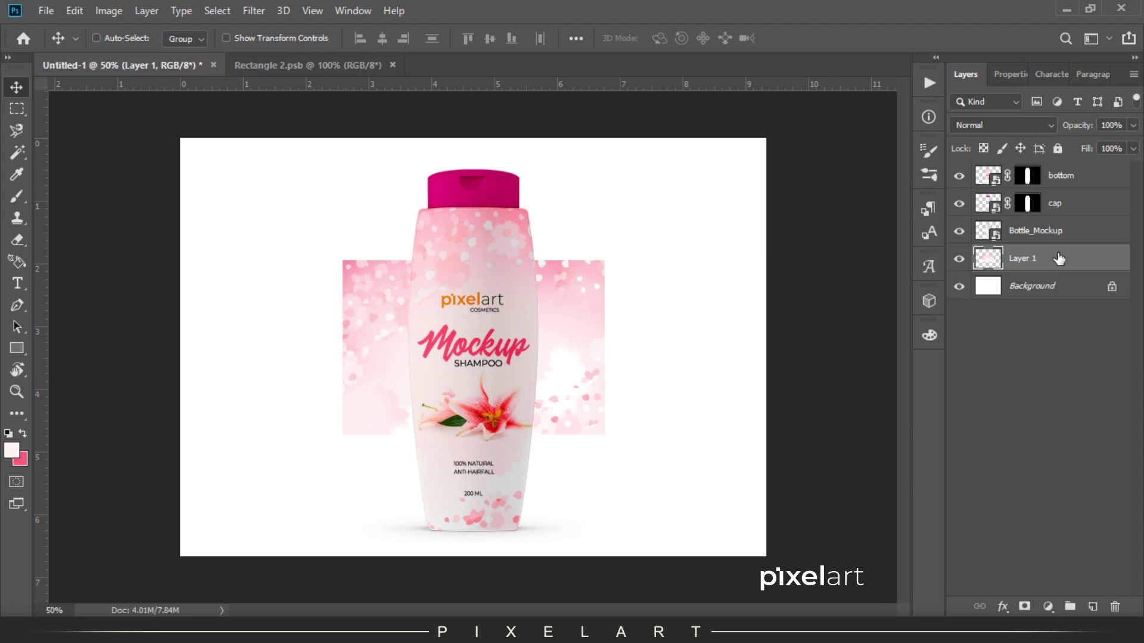
{"action": "key", "text": "ctrl+t"}
{"action": "left_click_drag", "start_coordinate": [604, 260], "coordinate": [769, 151]}
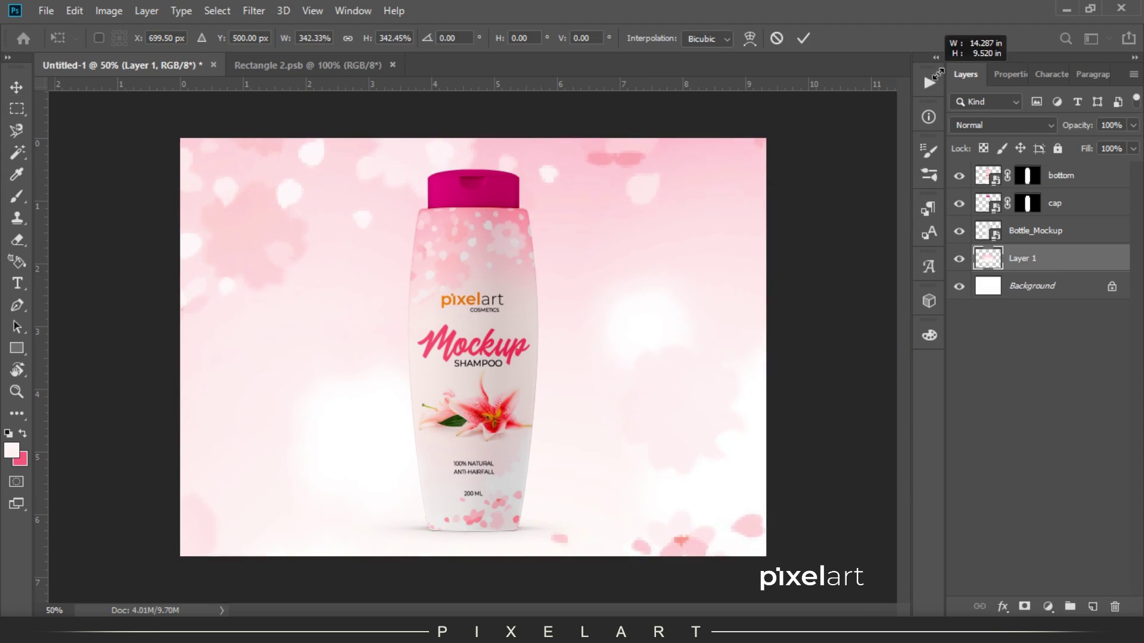
{"action": "left_click_drag", "start_coordinate": [768, 152], "coordinate": [1007, 65]}
{"action": "left_click_drag", "start_coordinate": [658, 295], "coordinate": [599, 310]}
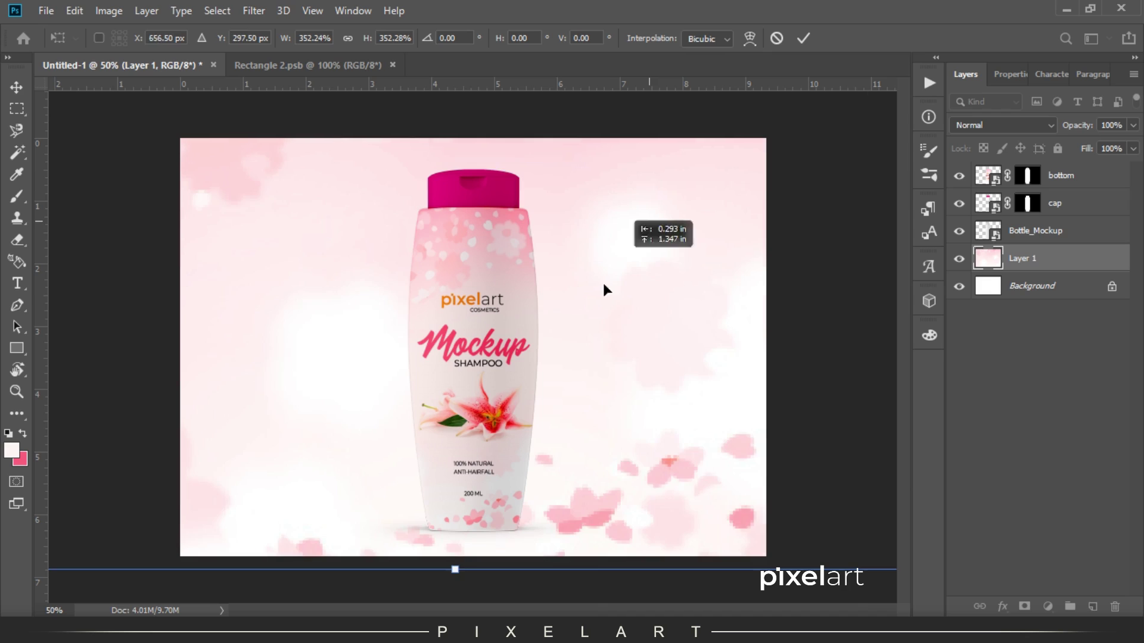
{"action": "left_click_drag", "start_coordinate": [599, 311], "coordinate": [611, 309]}
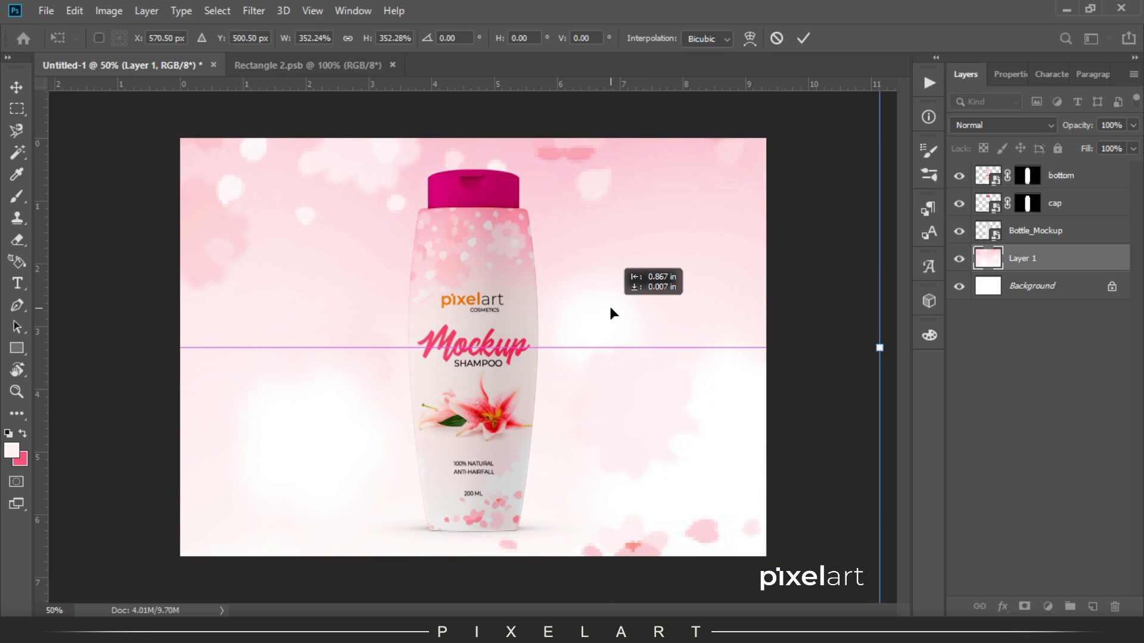
{"action": "key", "text": "Return"}
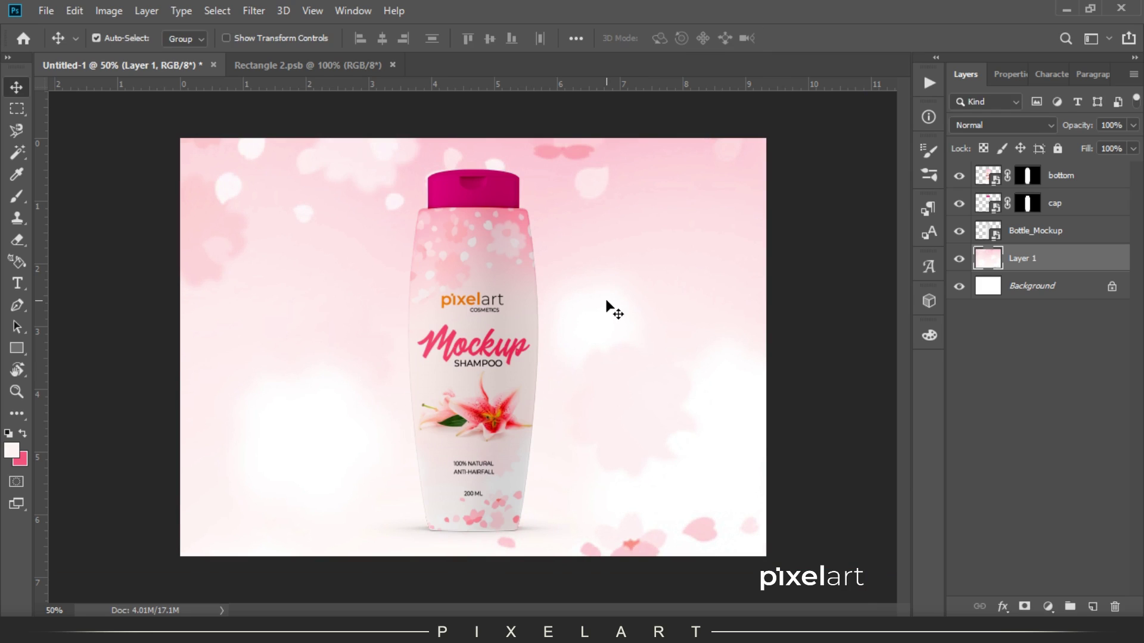
Step: Brush pink over the top-right light blobs and white over bottom-right petals
{"action": "key", "text": "b"}
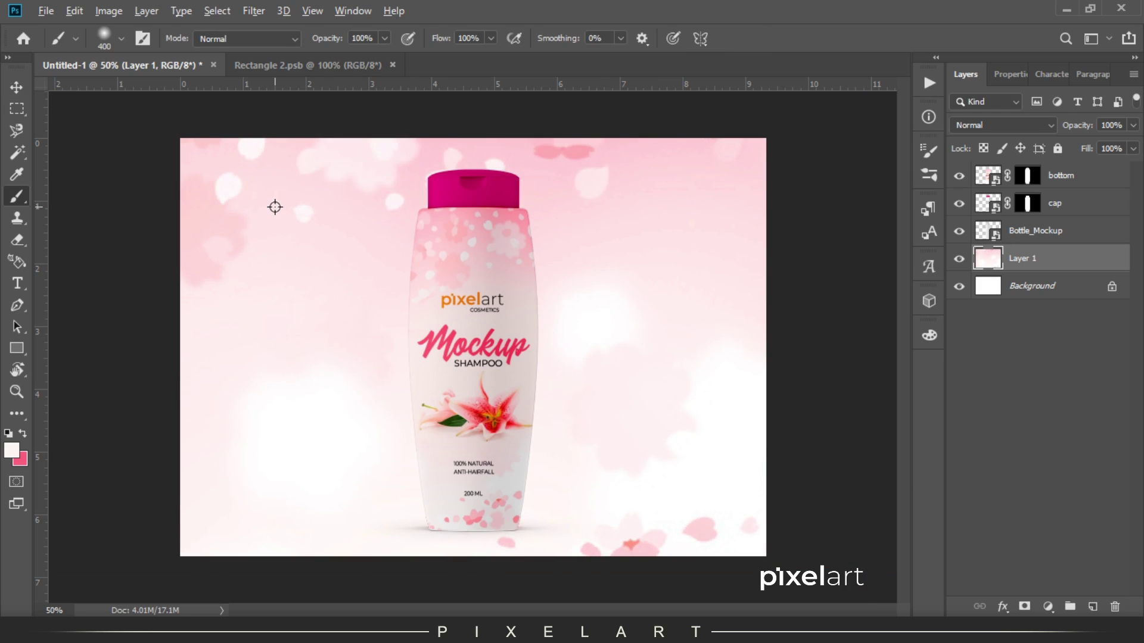
{"action": "key", "text": "Caps_Lock"}
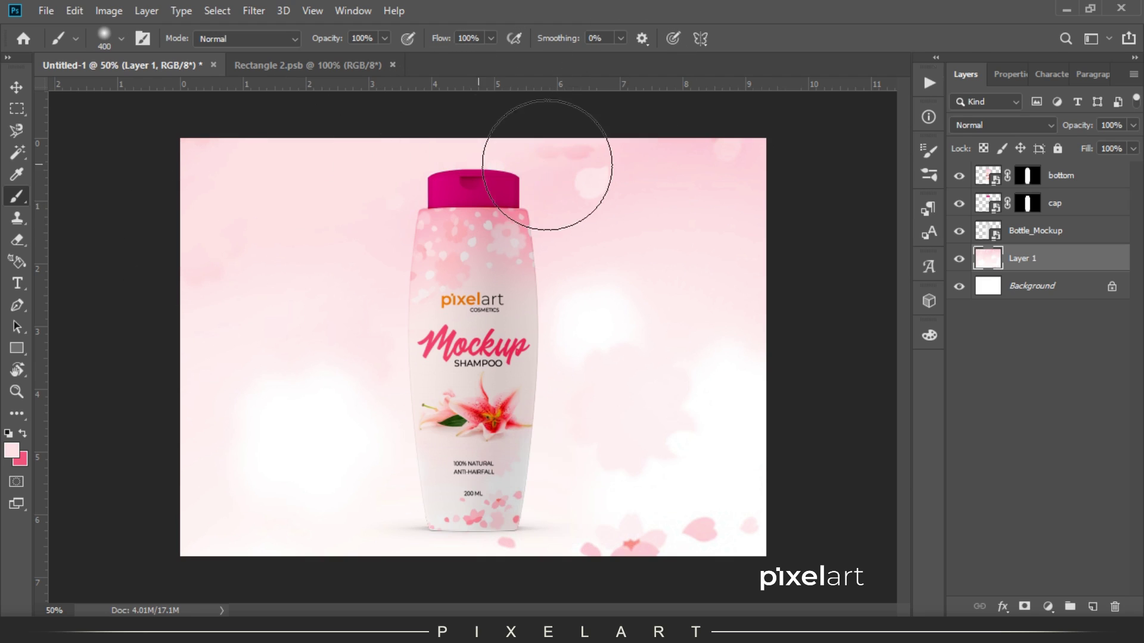
{"action": "left_click_drag", "start_coordinate": [547, 165], "coordinate": [700, 166]}
{"action": "left_click", "coordinate": [709, 491], "text": "alt"}
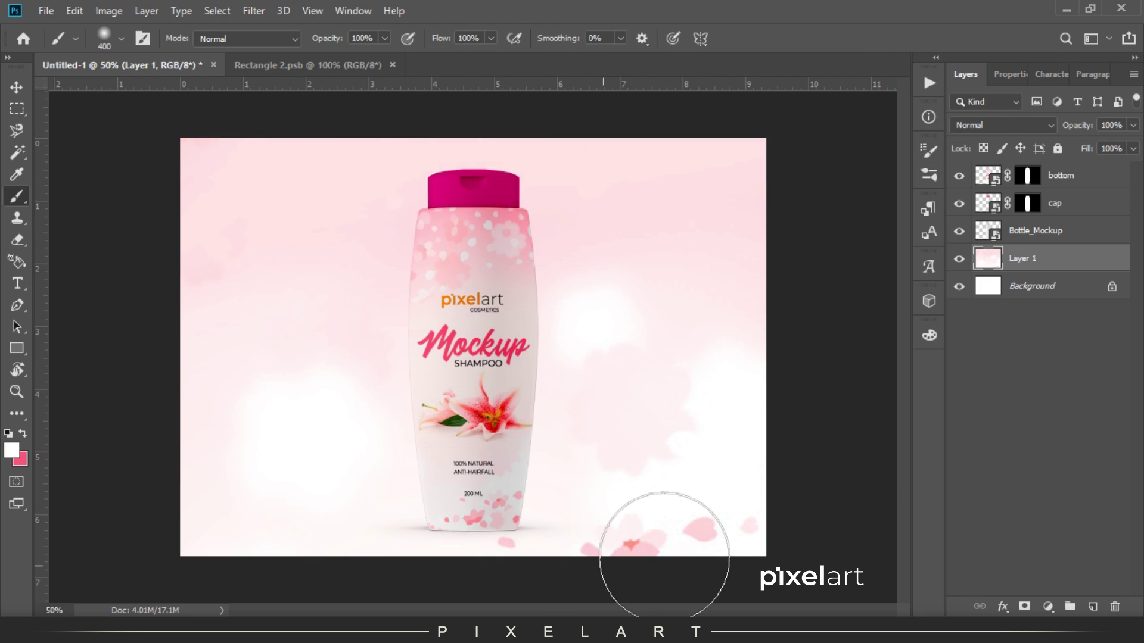
{"action": "left_click_drag", "start_coordinate": [664, 557], "coordinate": [712, 543]}
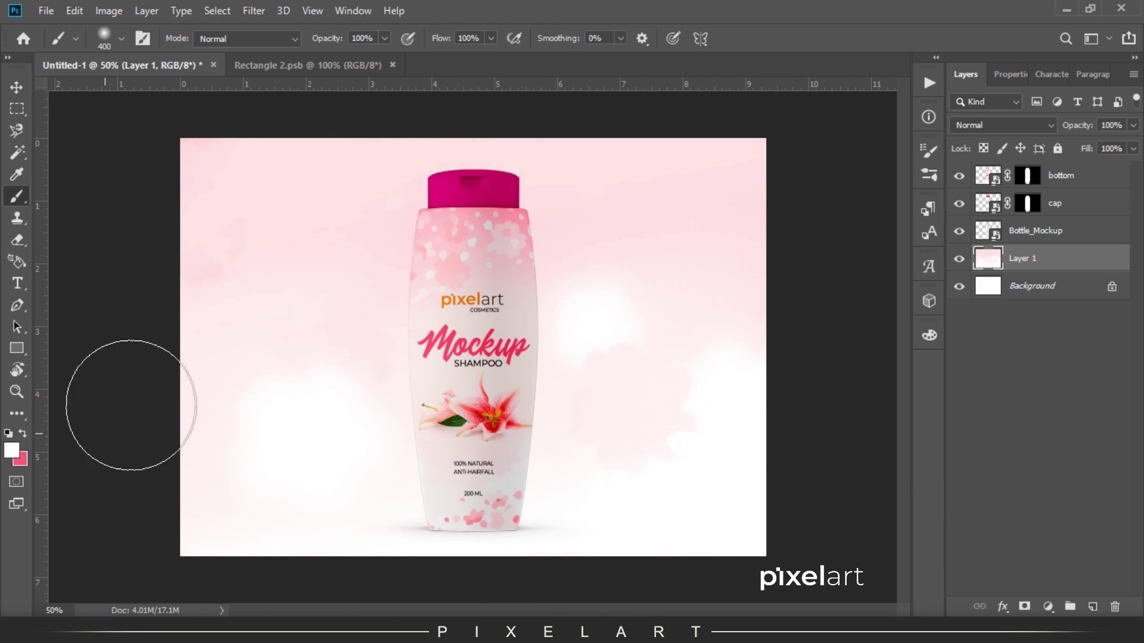
{"action": "key", "text": "v"}
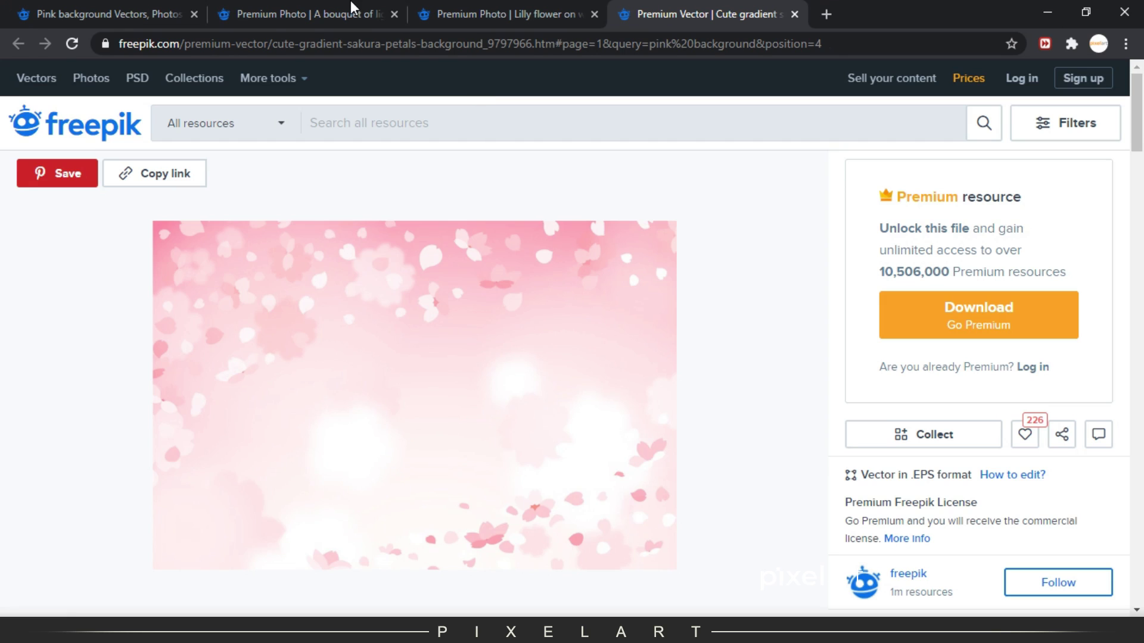
Step: Copy the lily bouquet photo from the browser page
{"action": "left_click", "coordinate": [350, 8]}
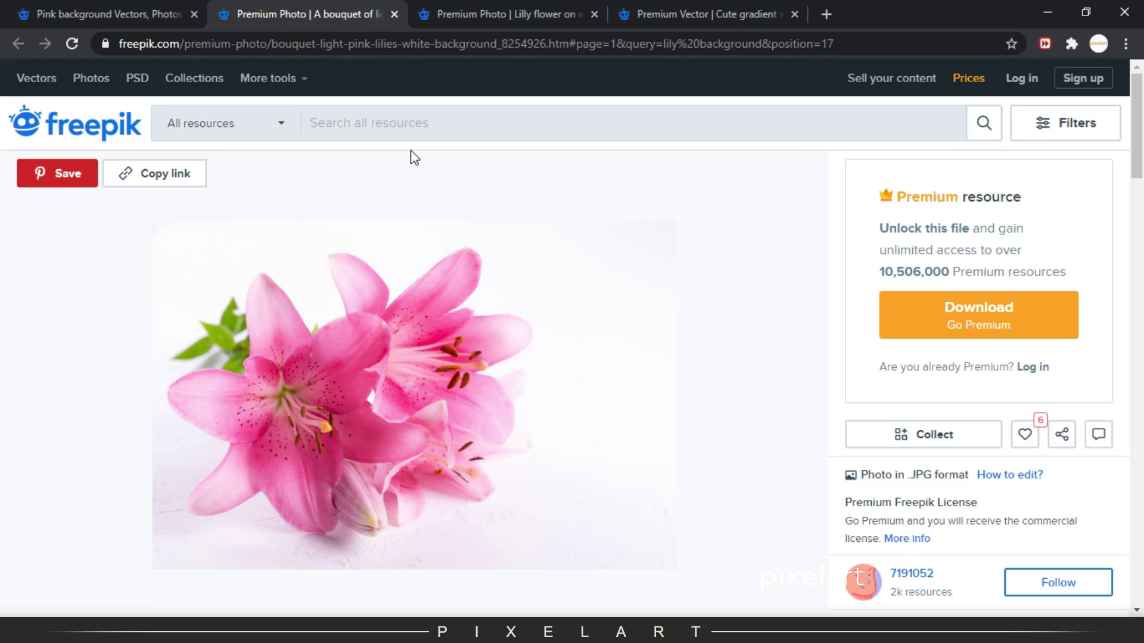
{"action": "right_click", "coordinate": [487, 356]}
{"action": "left_click", "coordinate": [542, 407]}
{"action": "key", "text": "alt+Tab"}
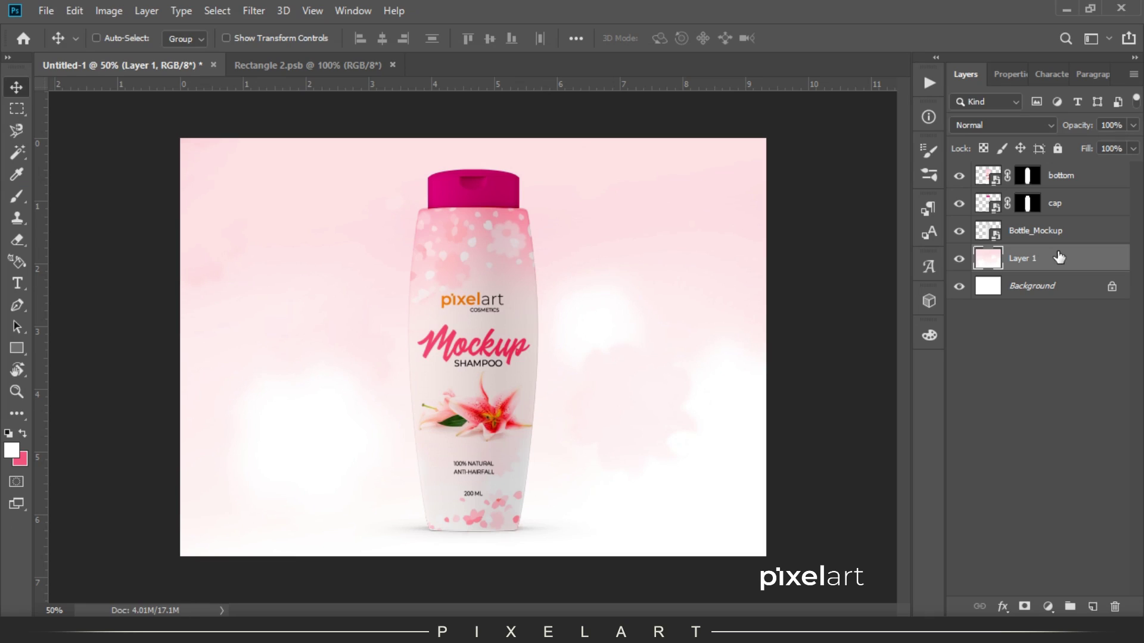
Step: Paste the lily photo as the top layer, scaled down at the bottle's lower left
{"action": "key", "text": "ctrl+v"}
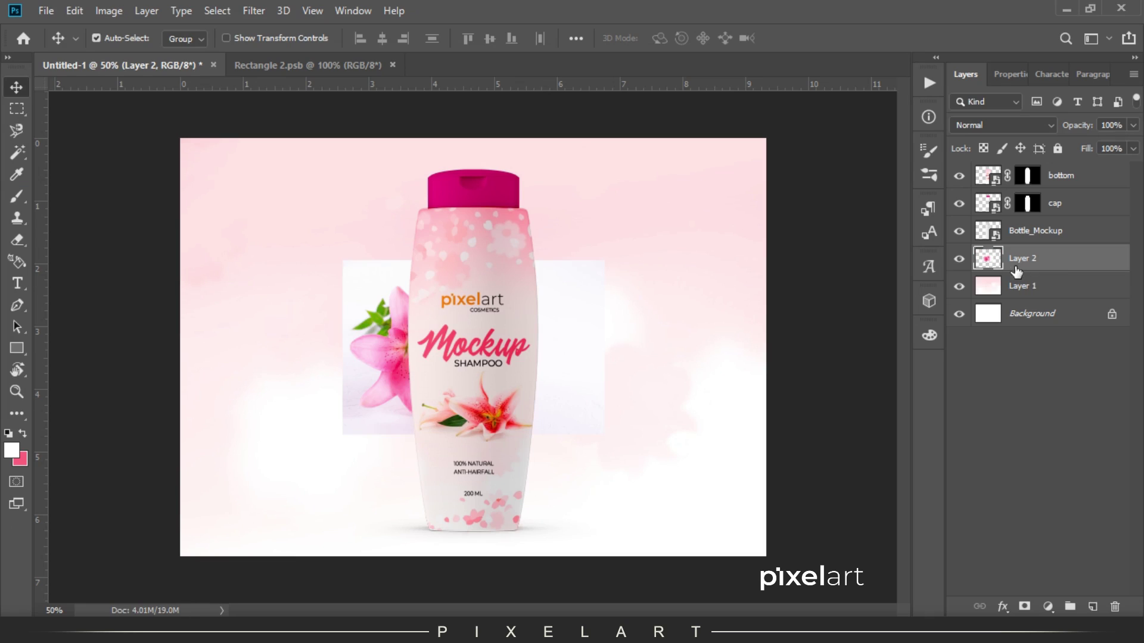
{"action": "key", "text": "ctrl+shift+bracketright"}
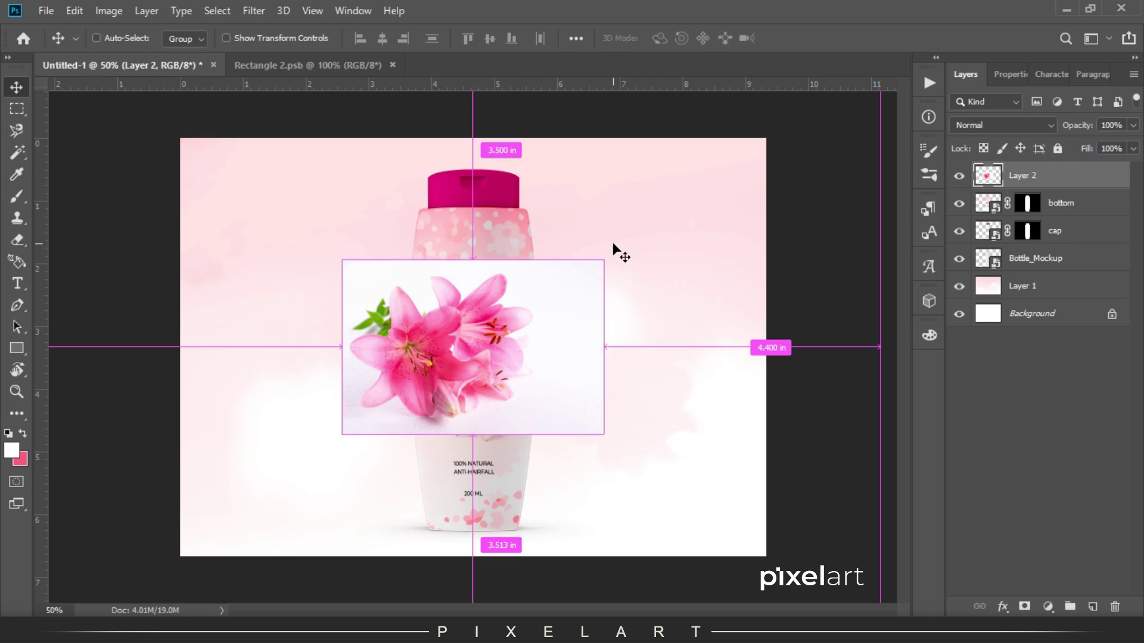
{"action": "key", "text": "ctrl+t"}
{"action": "mouse_move", "coordinate": [605, 260]}
{"action": "left_mouse_down"}
{"action": "mouse_move", "coordinate": [547, 284]}
{"action": "mouse_move", "coordinate": [511, 322]}
{"action": "mouse_move", "coordinate": [567, 502]}
{"action": "left_mouse_up"}
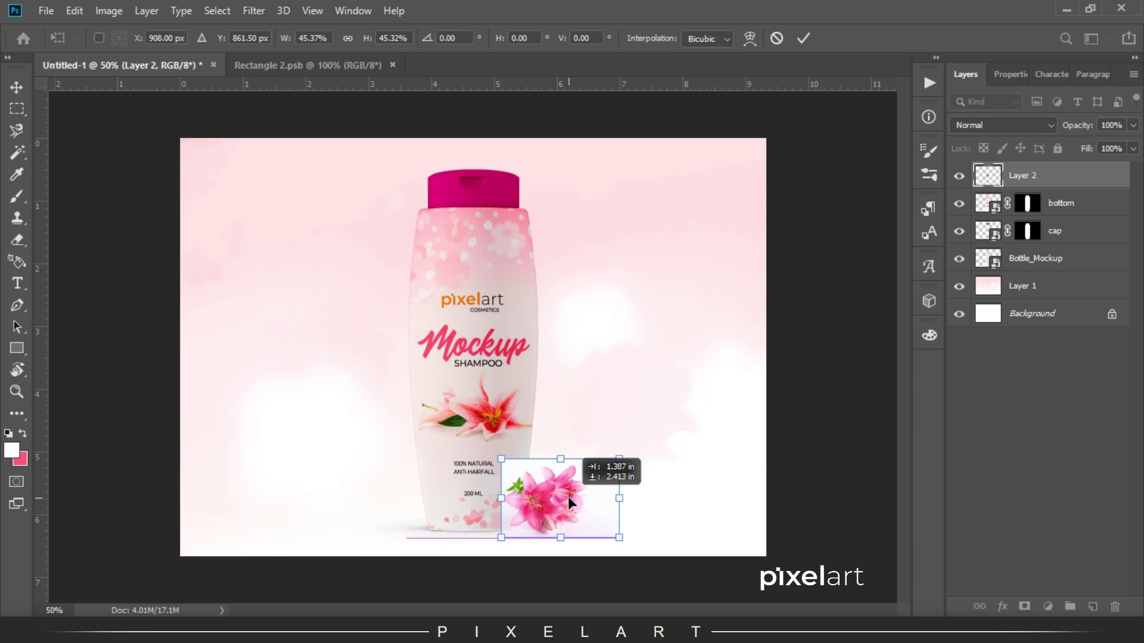
{"action": "left_click_drag", "start_coordinate": [621, 460], "coordinate": [656, 423]}
{"action": "left_click_drag", "start_coordinate": [594, 491], "coordinate": [452, 498]}
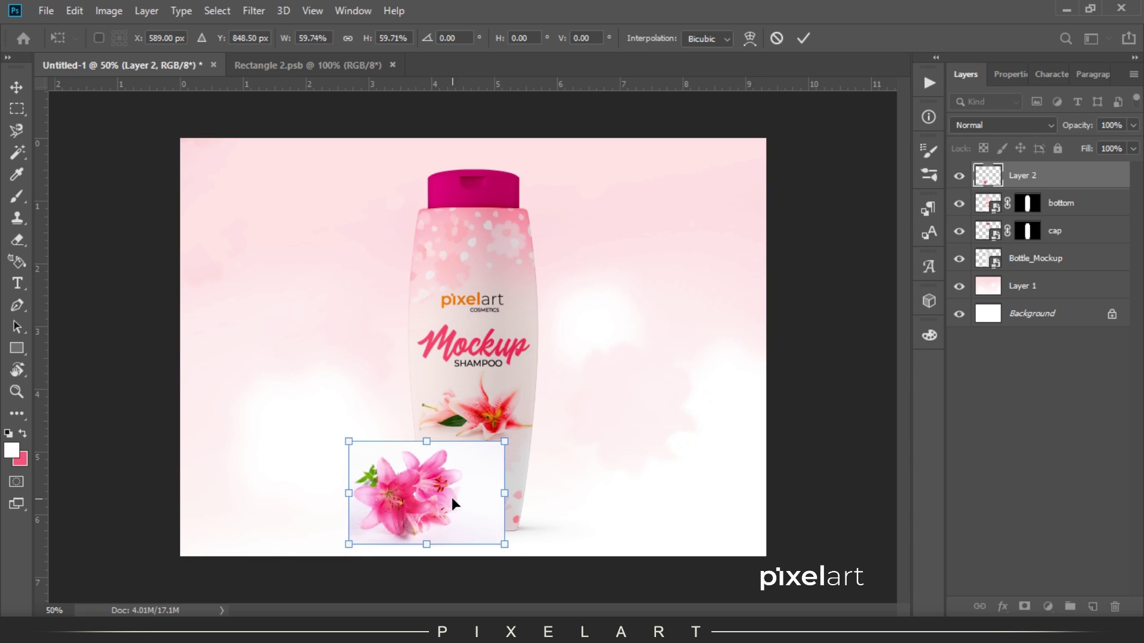
{"action": "key", "text": "Return"}
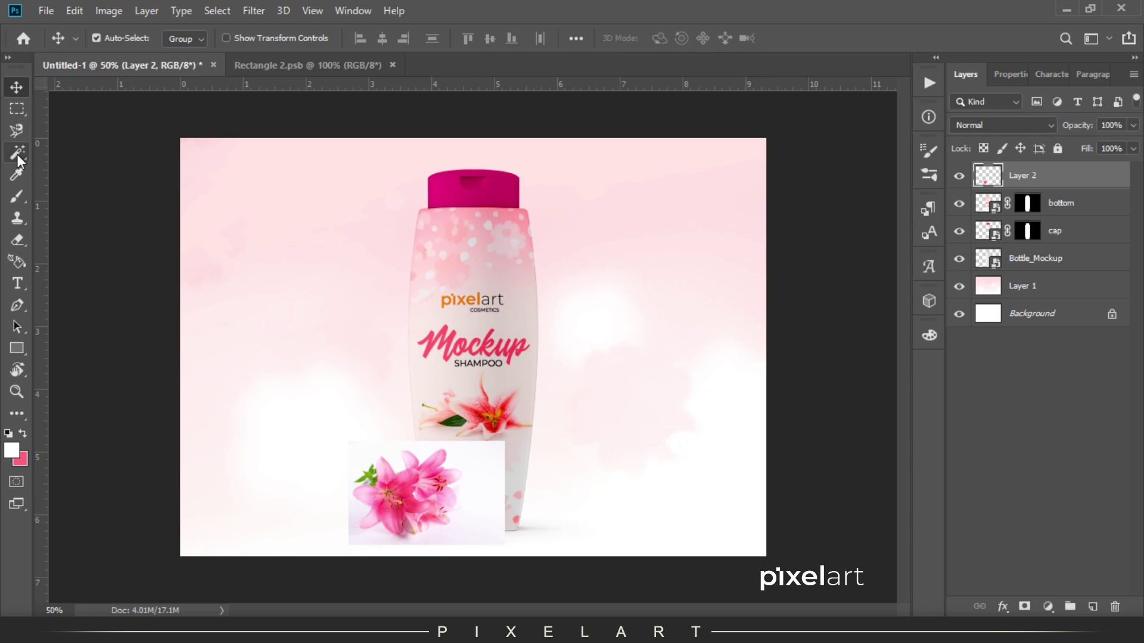
Step: Delete the white backdrop around the lilies using a Magic Wand selection at reduced tolerance
{"action": "left_click", "coordinate": [17, 153]}
{"action": "left_click", "coordinate": [478, 470]}
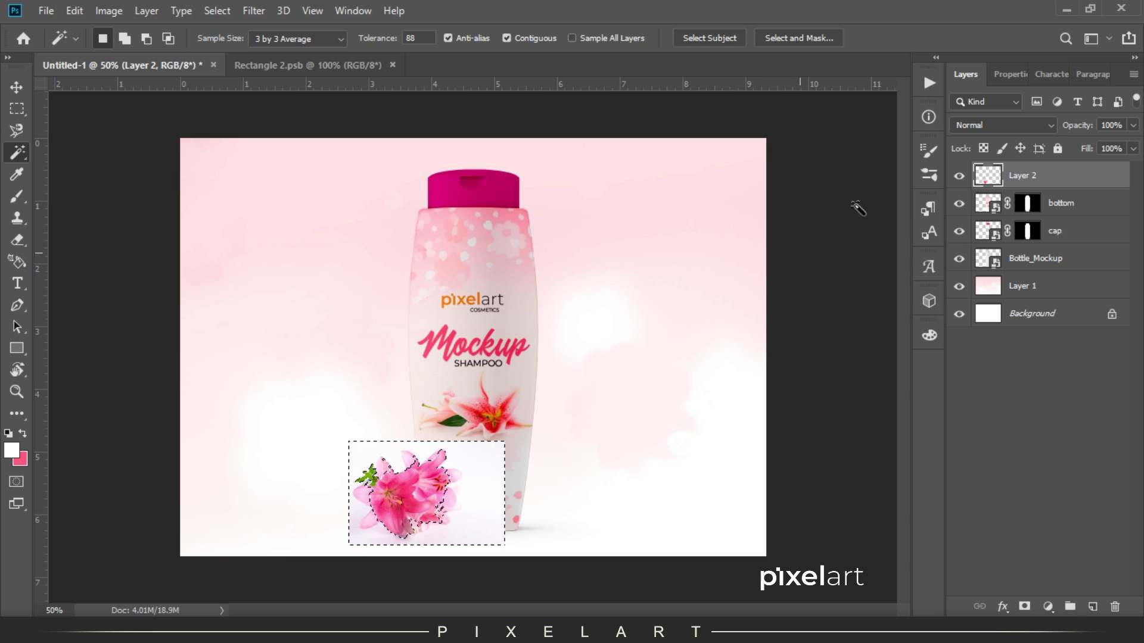
{"action": "left_click_drag", "start_coordinate": [397, 32], "coordinate": [350, 38]}
{"action": "left_click", "coordinate": [480, 472]}
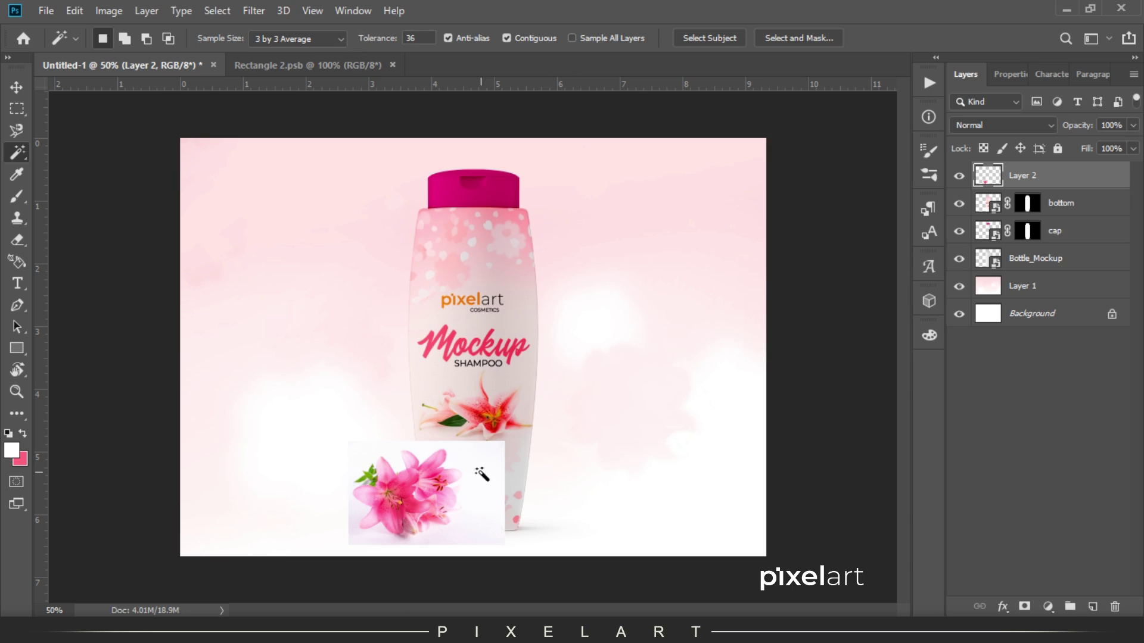
{"action": "left_click_drag", "start_coordinate": [394, 38], "coordinate": [375, 38]}
{"action": "left_click", "coordinate": [482, 461]}
{"action": "key", "text": "Delete"}
{"action": "key", "text": "ctrl+d"}
{"action": "key", "text": "v"}
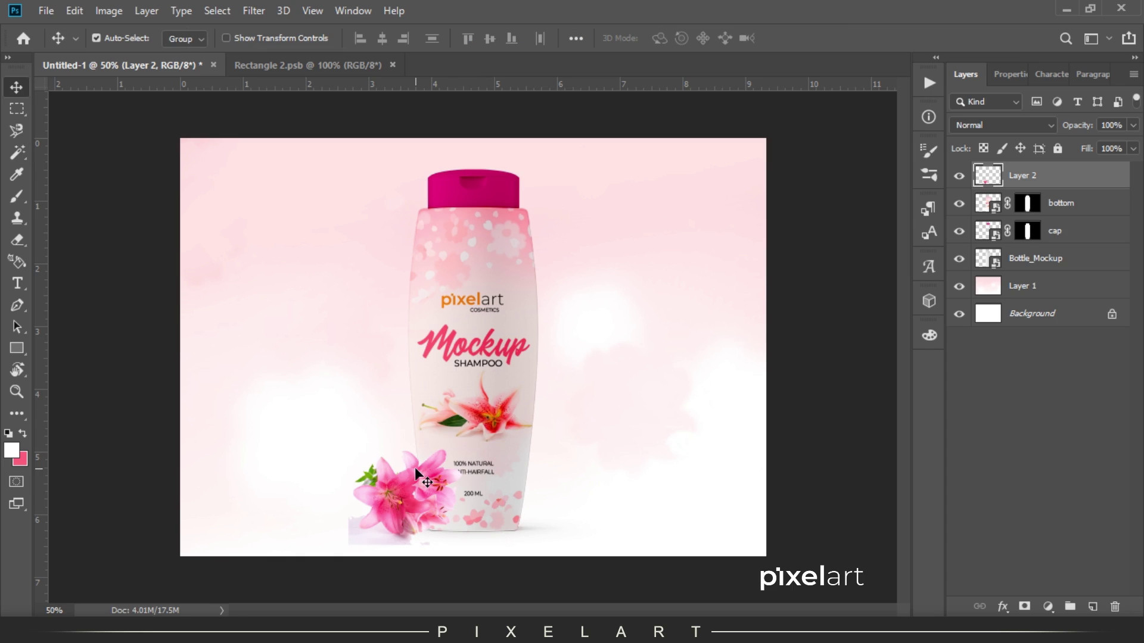
Step: Erase the leftover light patch below the lilies and nudge them left to uncover ANTI-HAIRFALL
{"action": "key", "text": "ctrl+plus"}
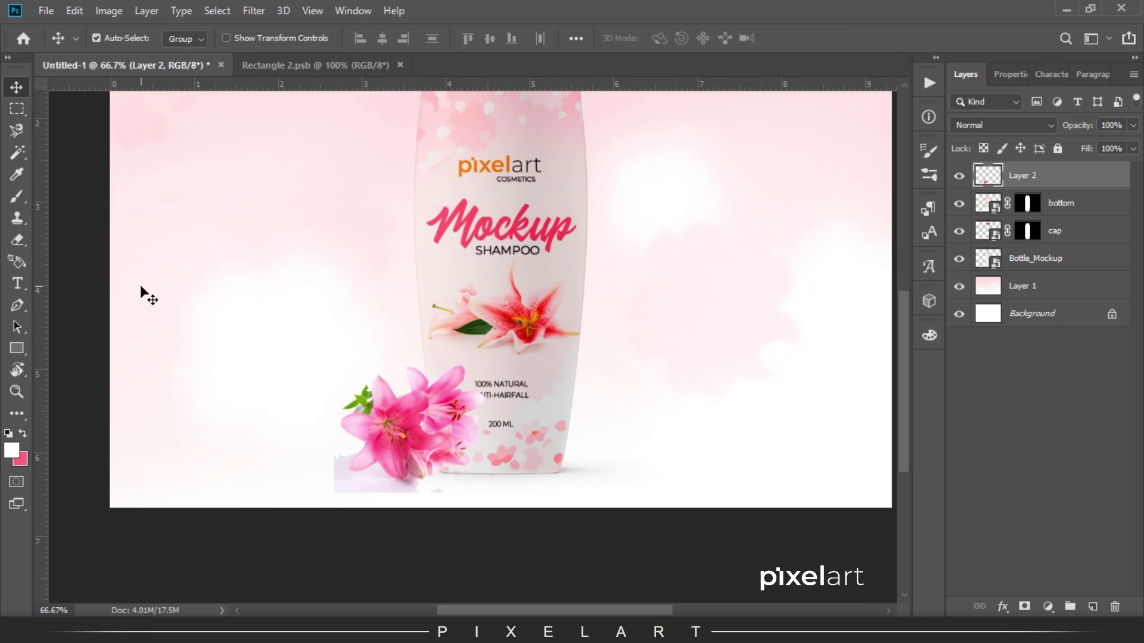
{"action": "left_click", "coordinate": [16, 153]}
{"action": "left_click", "coordinate": [365, 480]}
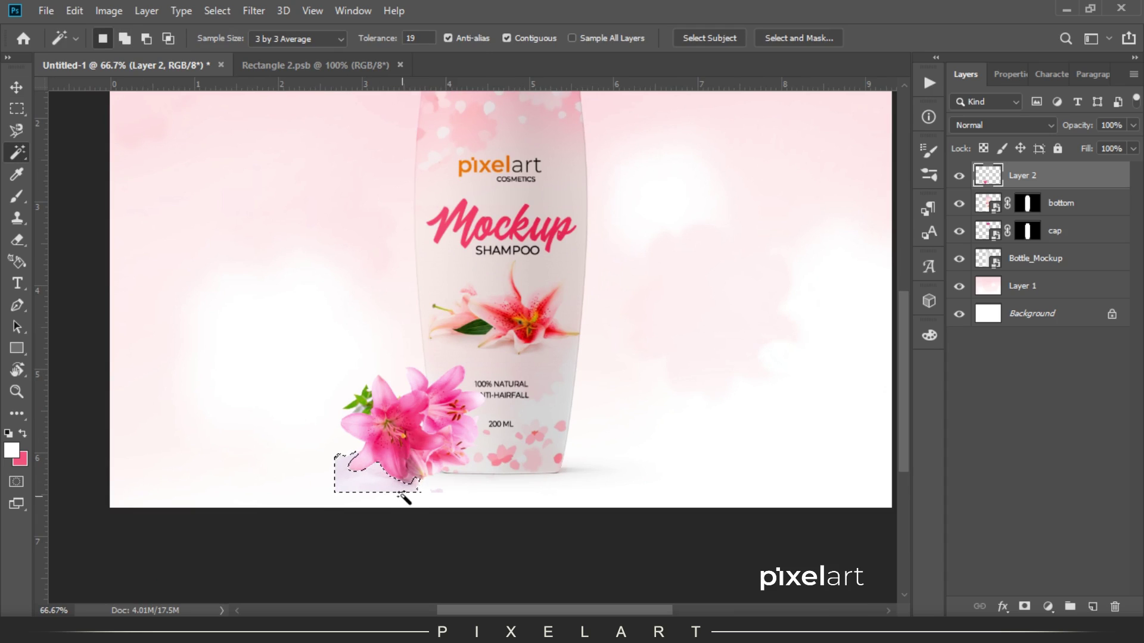
{"action": "key", "text": "Delete"}
{"action": "key", "text": "ctrl+d"}
{"action": "key", "text": "v"}
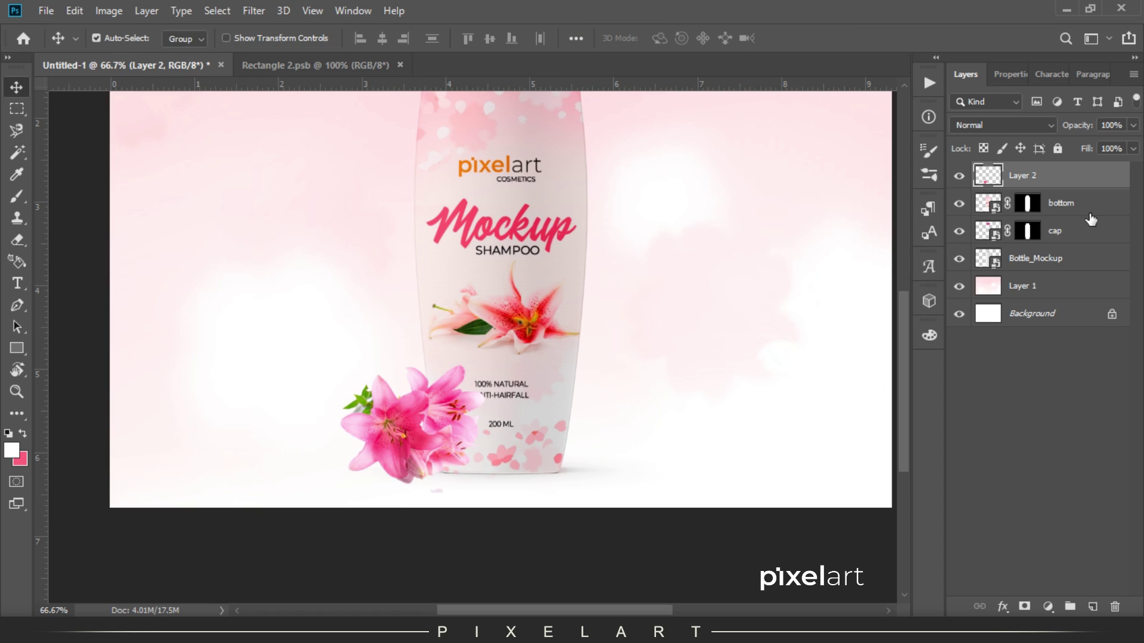
{"action": "key", "text": "shift+Left"}
{"action": "key", "text": "shift+Left"}
{"action": "key", "text": "shift+Left"}
{"action": "key", "text": "shift+Left"}
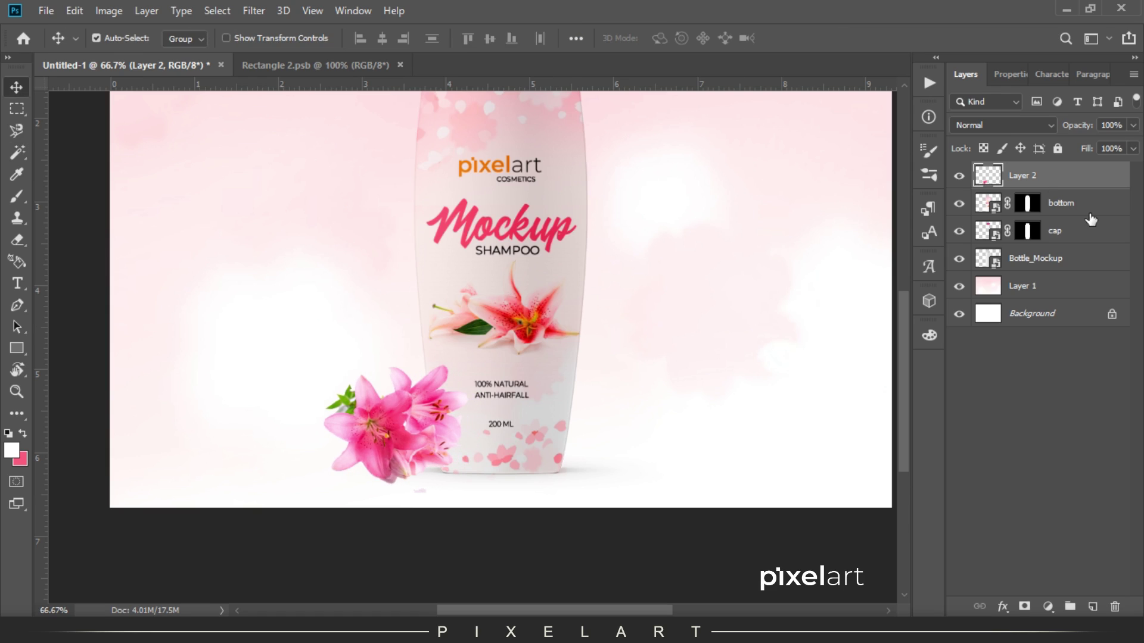
{"action": "scroll", "coordinate": [481, 349], "scroll_direction": "up", "scroll_amount": 2}
{"action": "scroll", "coordinate": [481, 349], "scroll_direction": "up", "scroll_amount": 1}
{"action": "scroll", "coordinate": [481, 349], "scroll_direction": "up", "scroll_amount": 2}
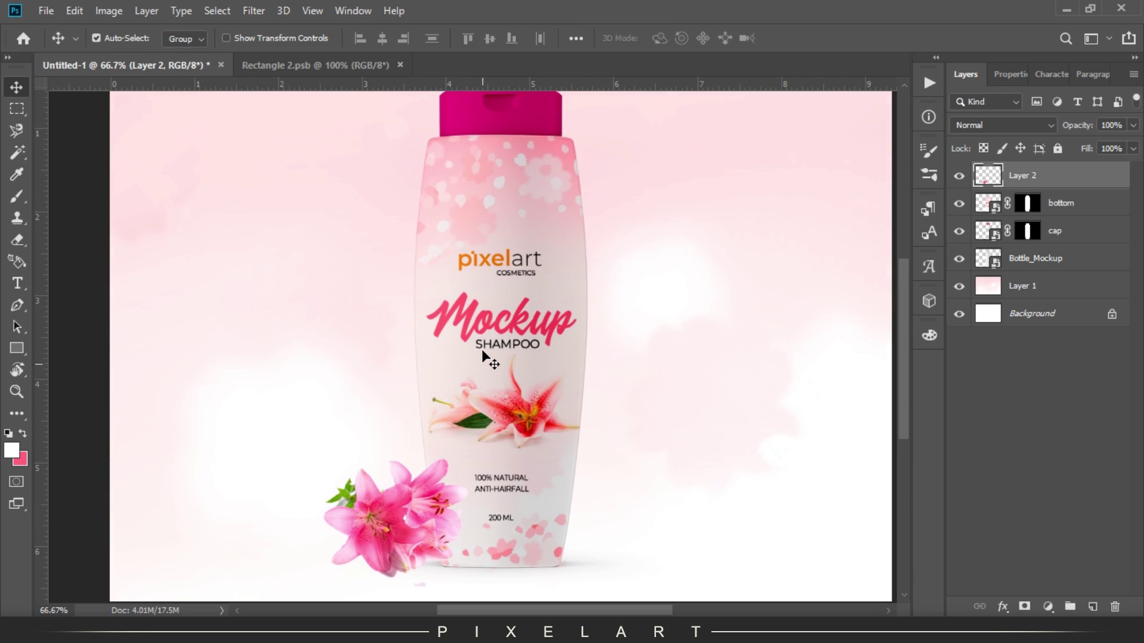
{"action": "key", "text": "ctrl+minus"}
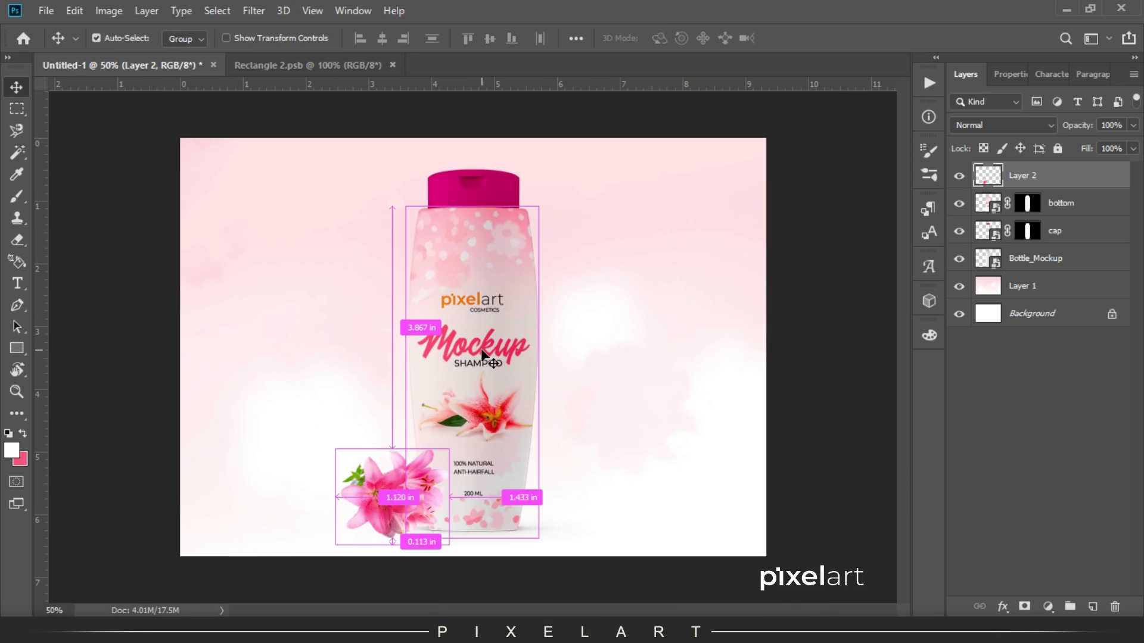